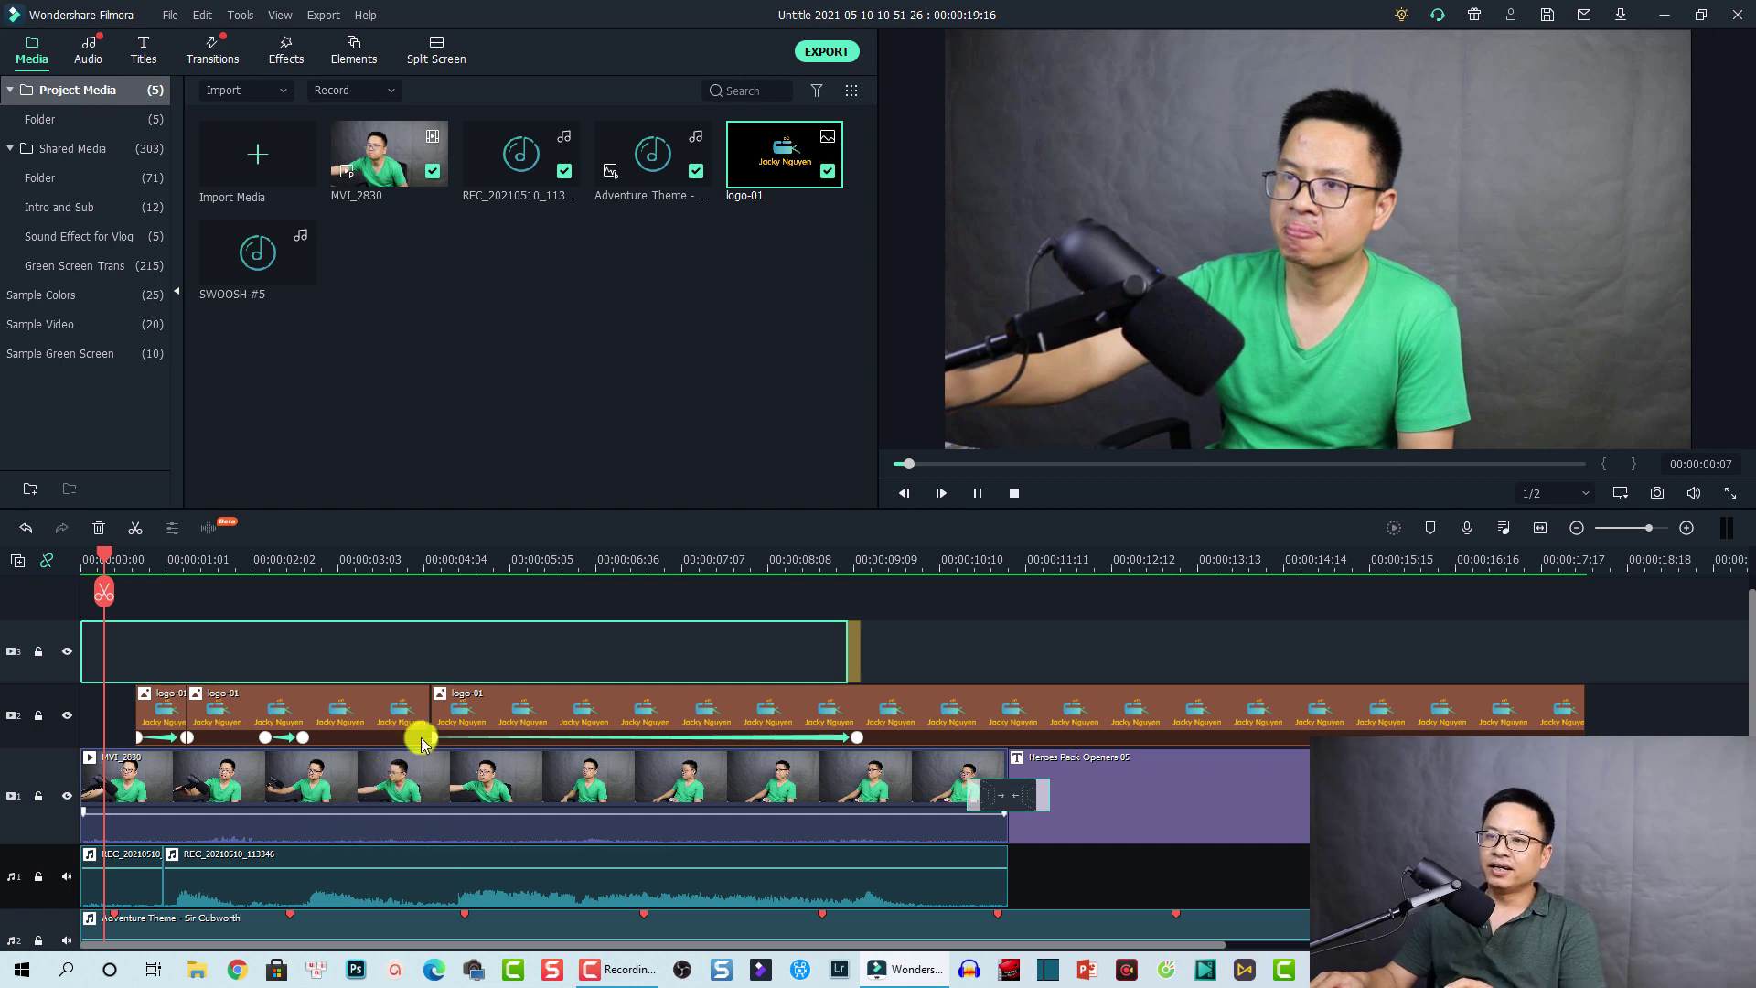
Step: Play the existing project and examine its video, opener title, logo, voice recording, music and adjustment clips on the timeline
key(space)
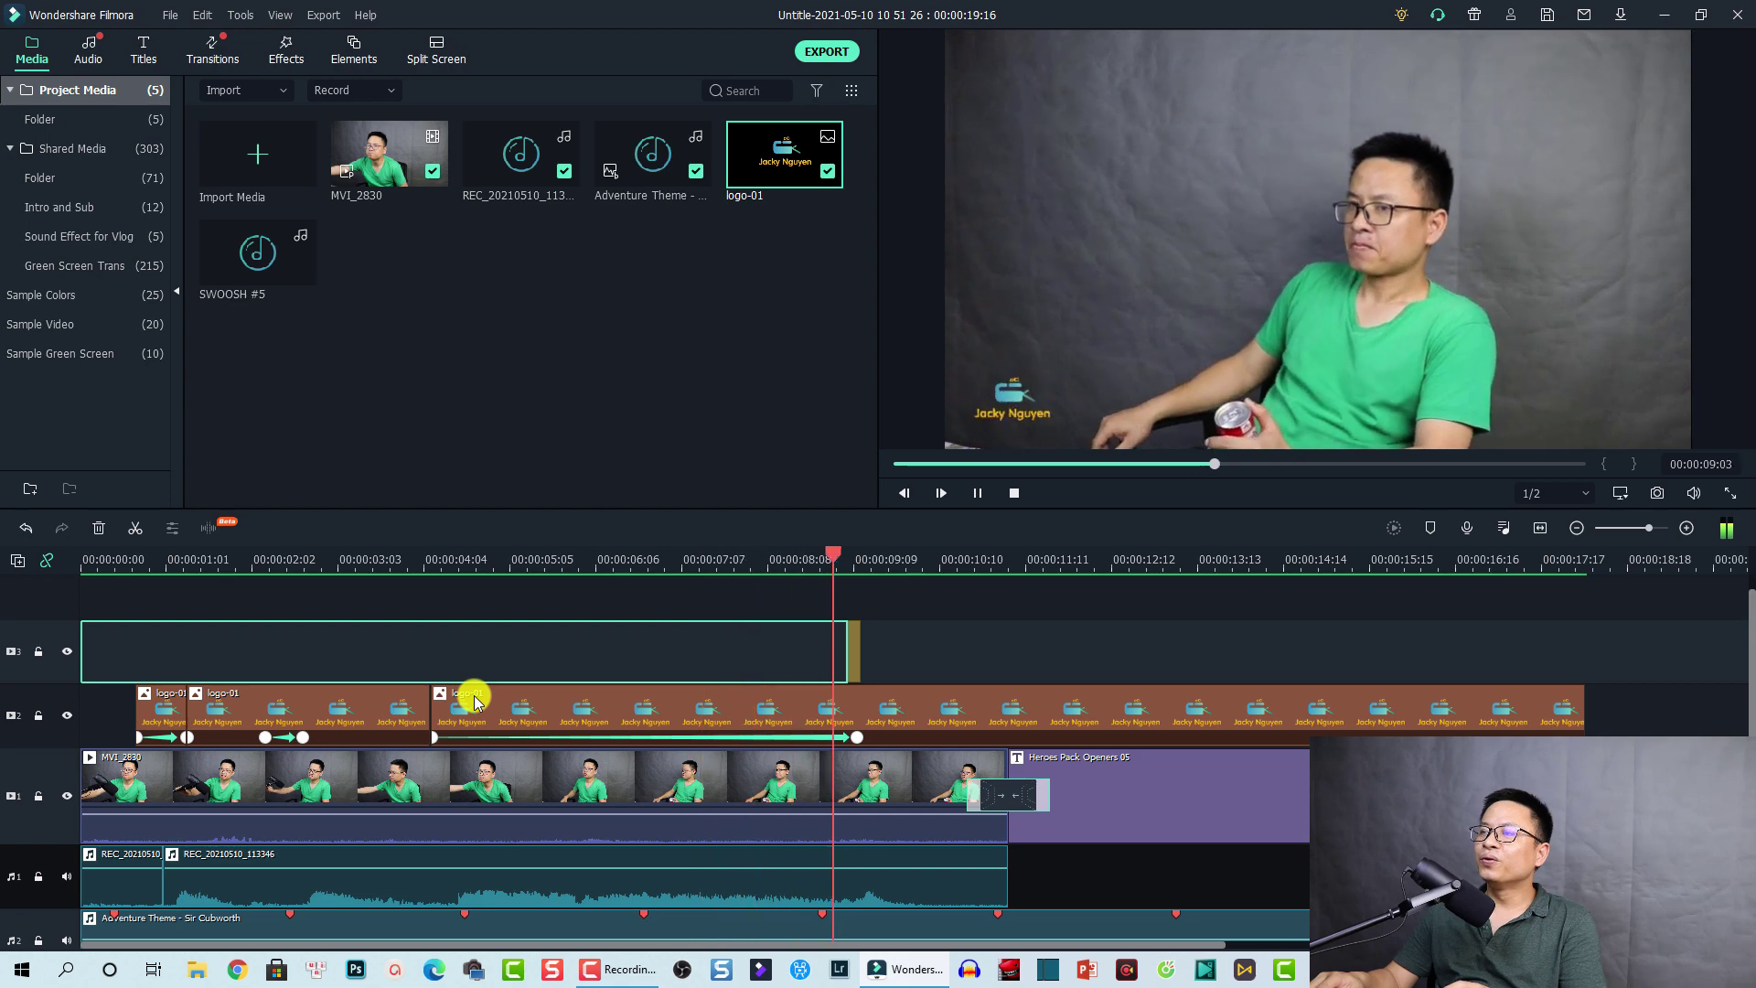
key(space)
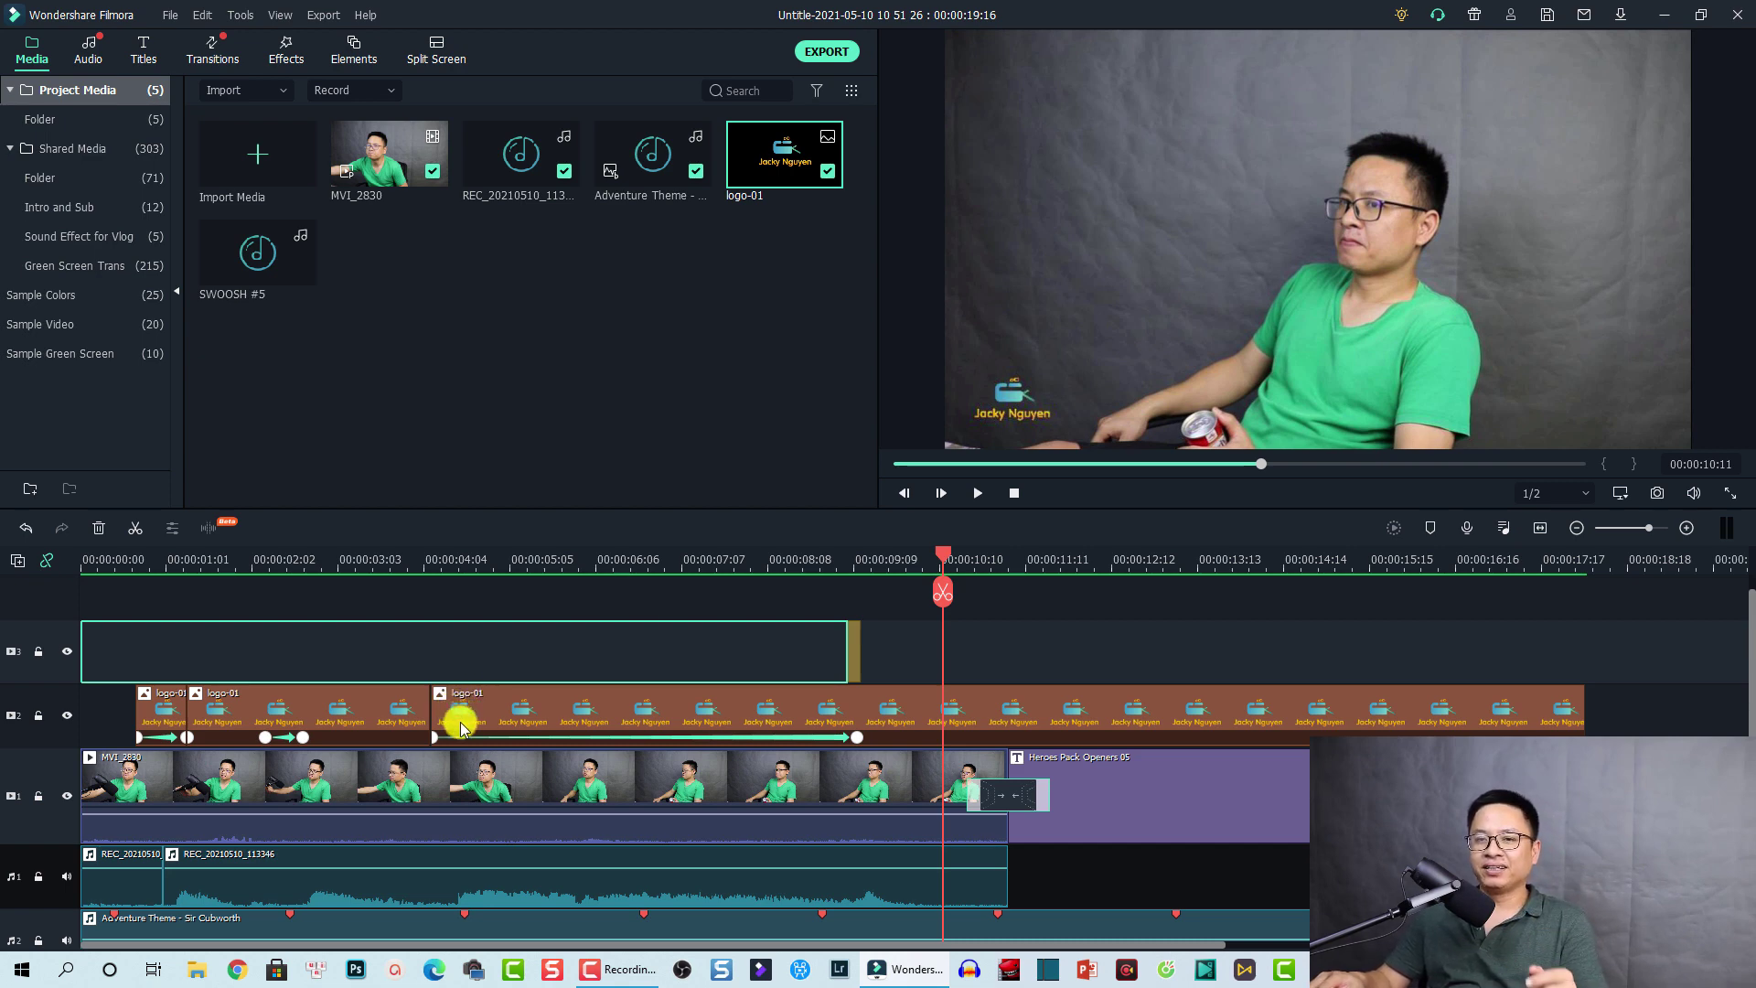
click(349, 792)
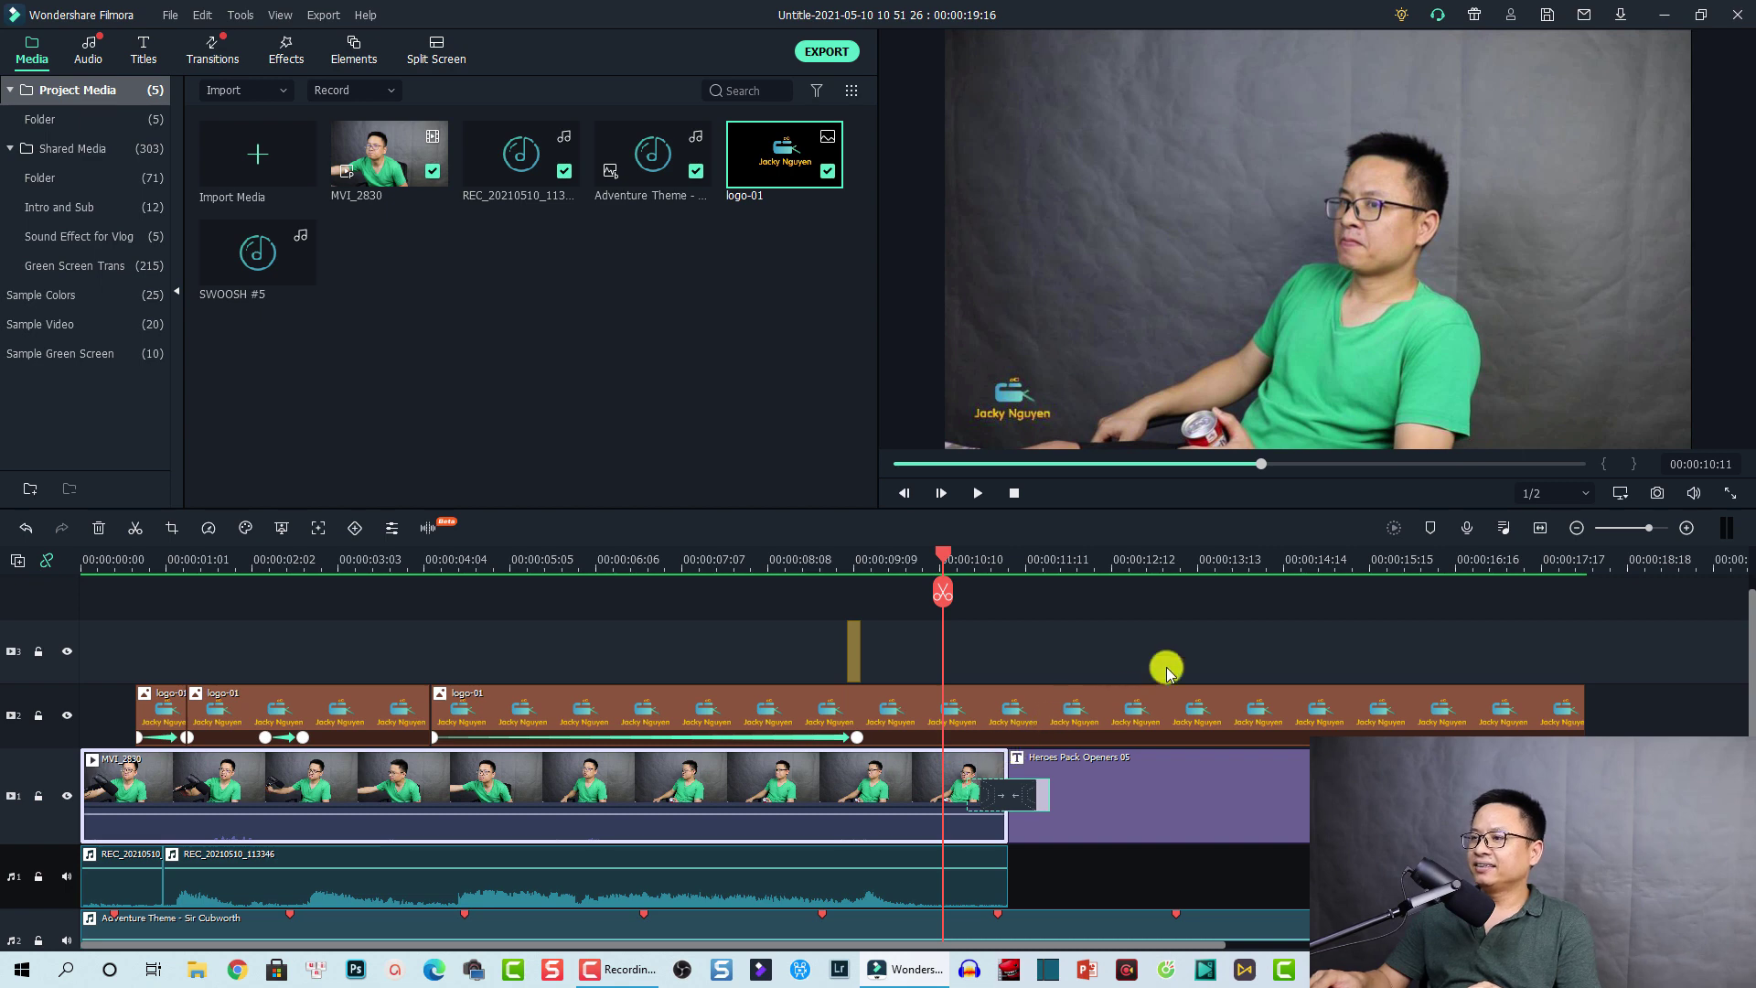
click(1189, 562)
click(1175, 802)
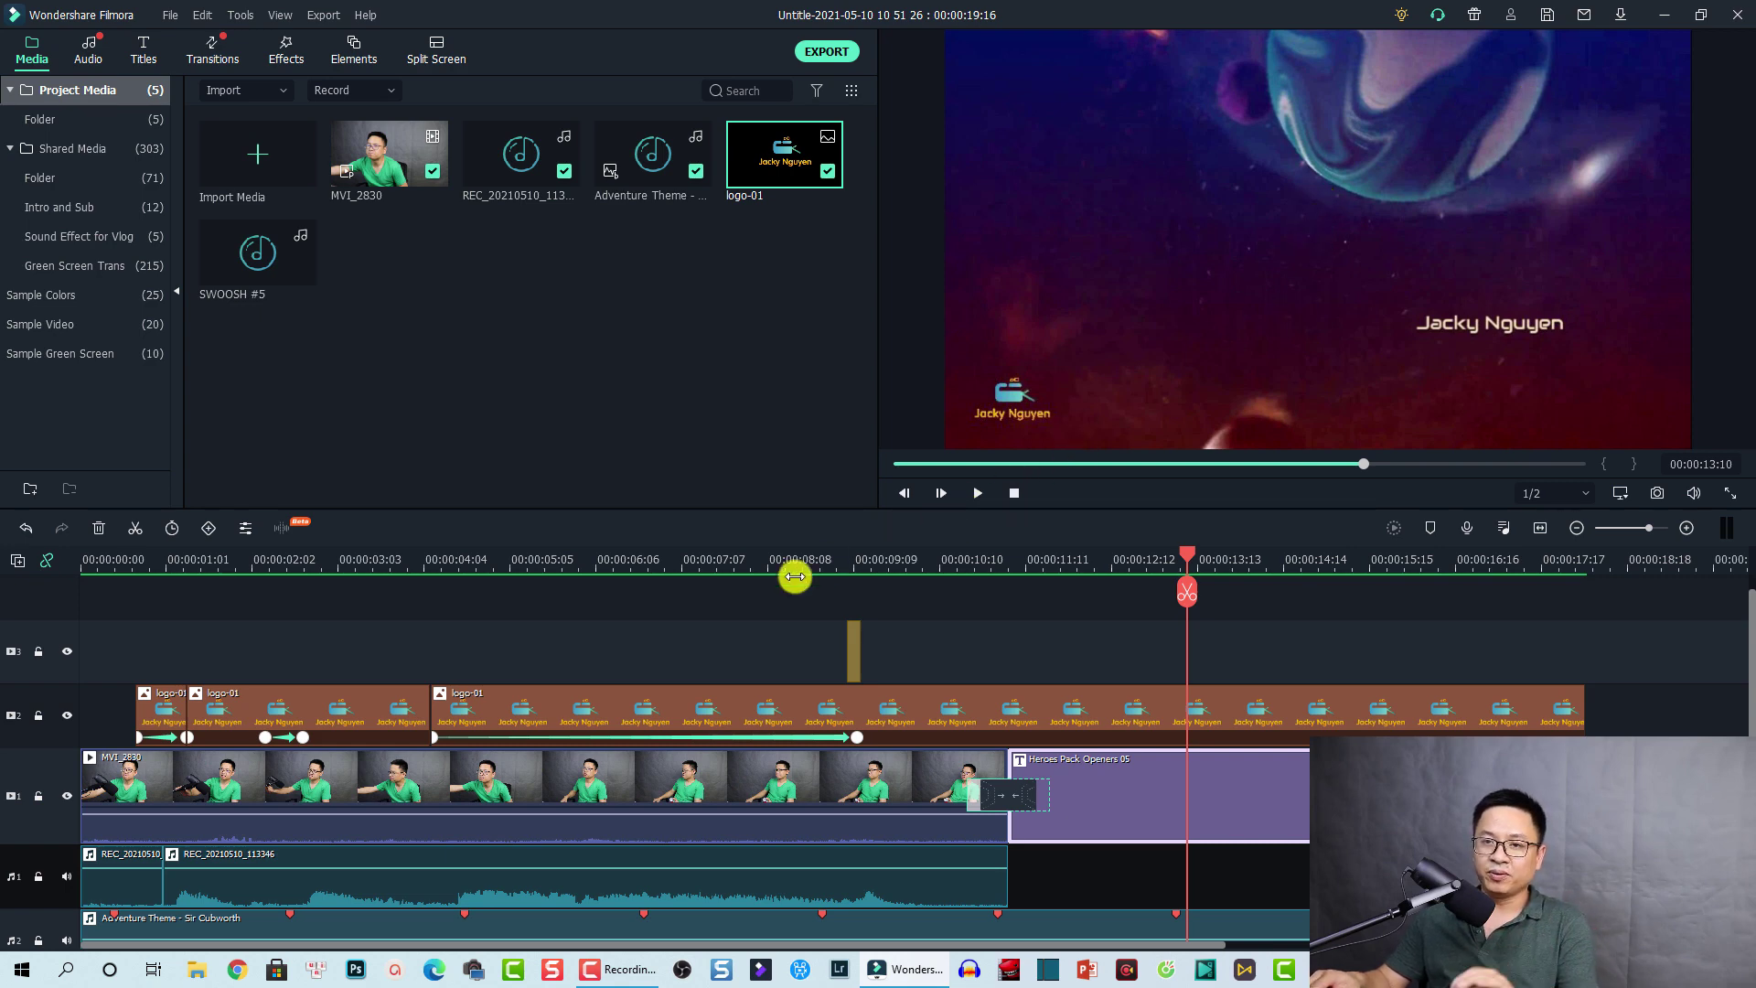
scroll(559, 698, down, 1)
click(480, 826)
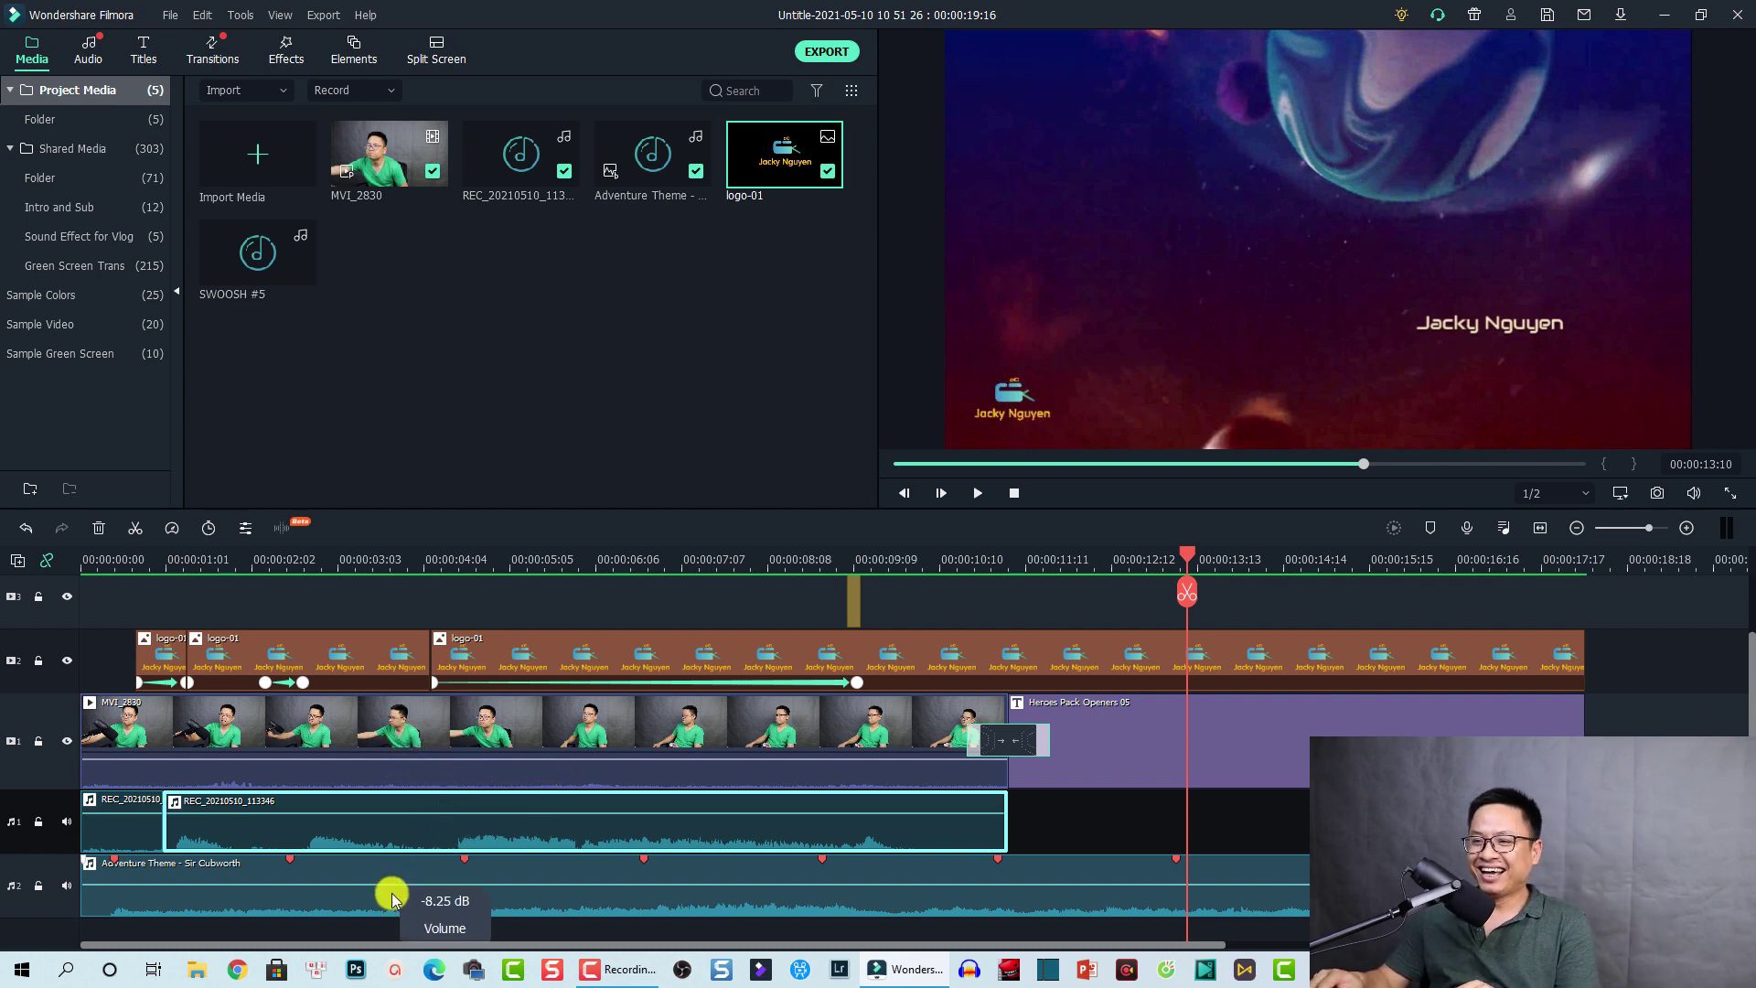
click(366, 883)
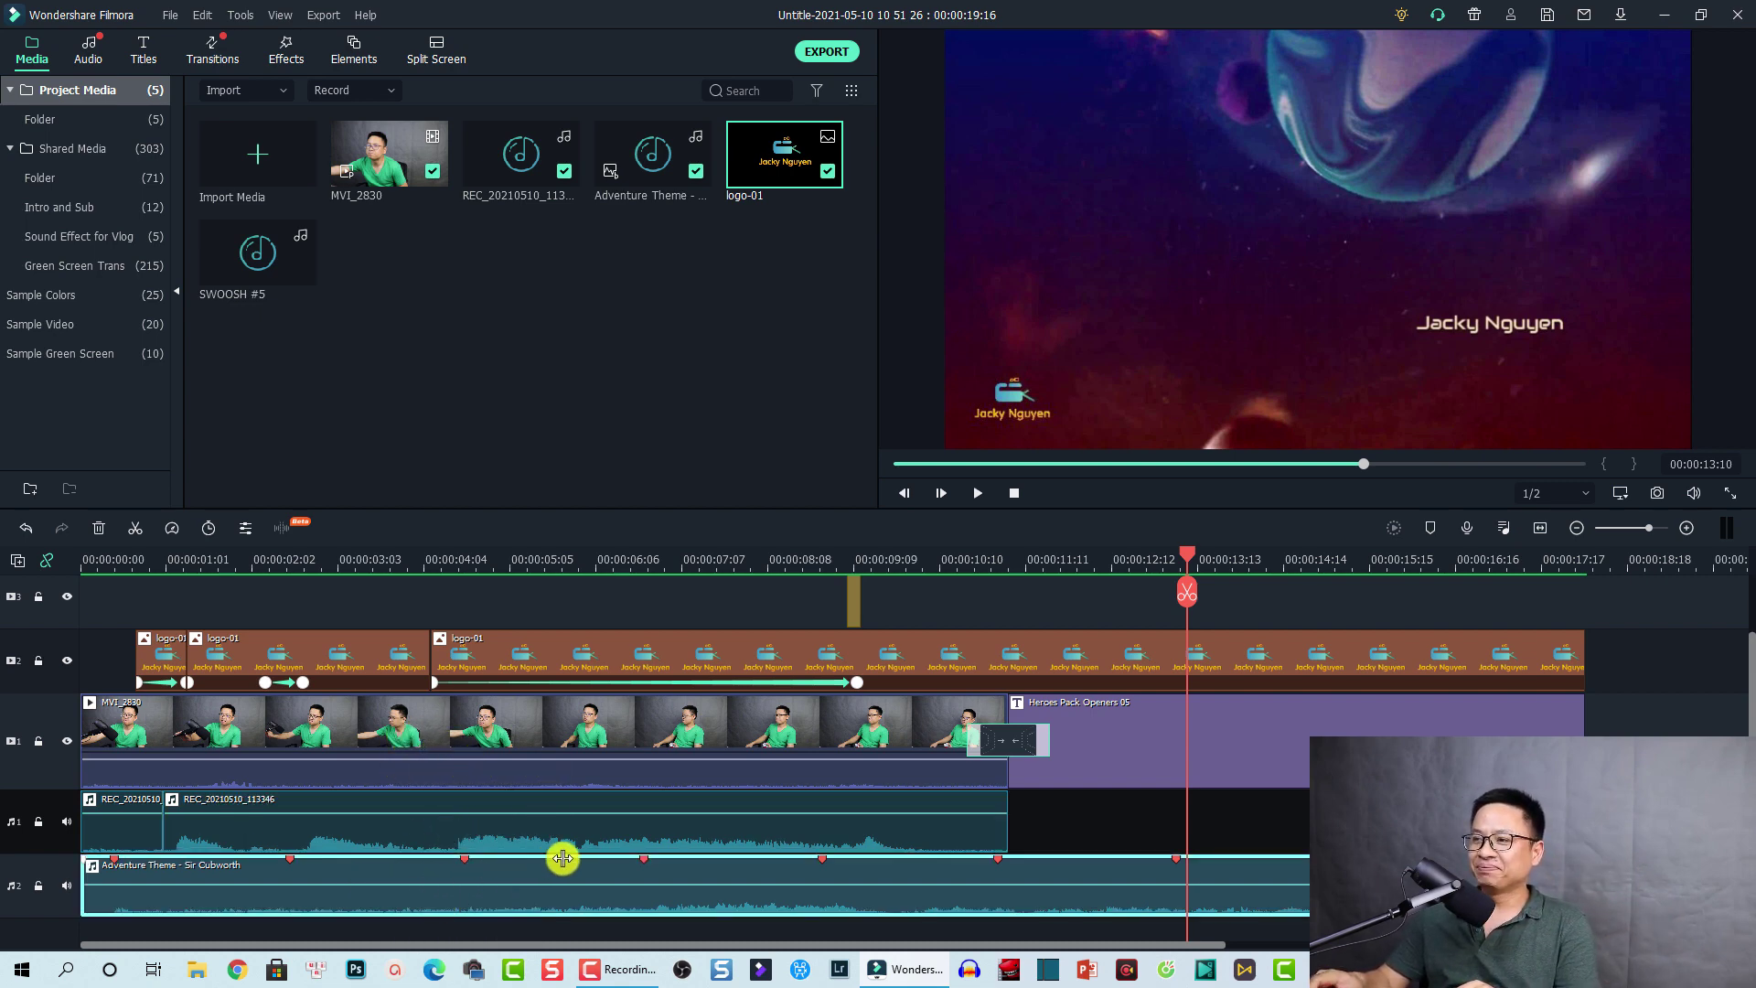
scroll(705, 773, up, 1)
click(852, 572)
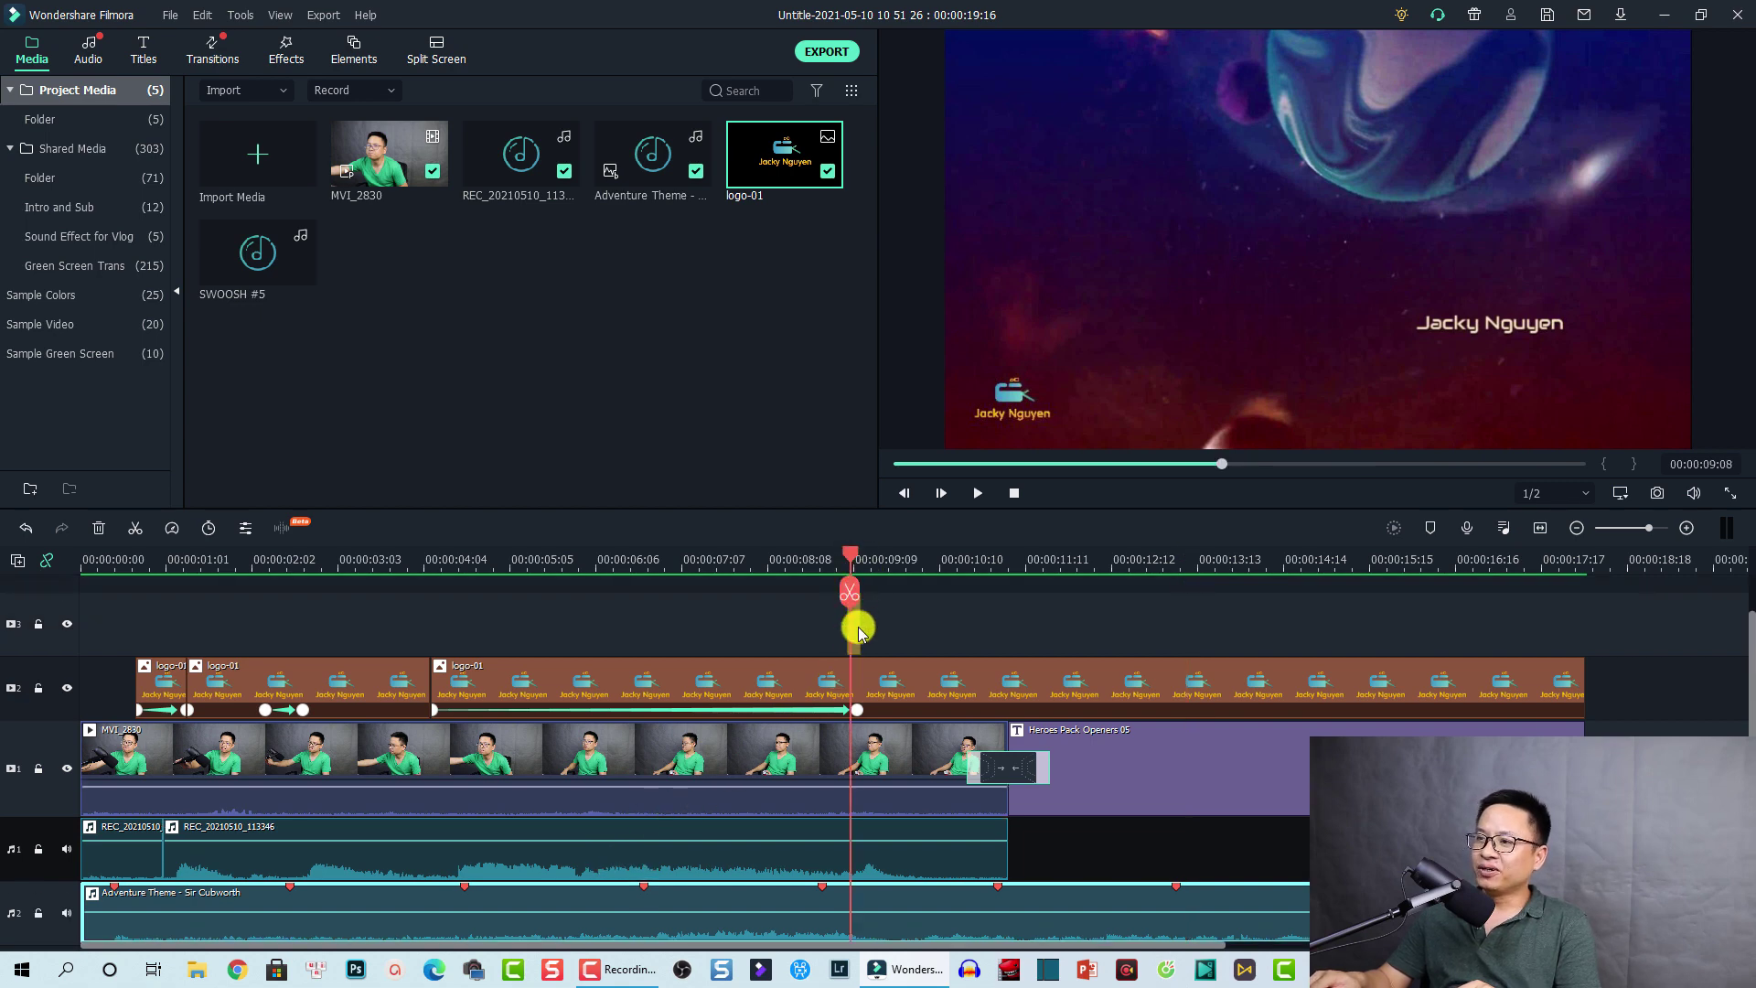
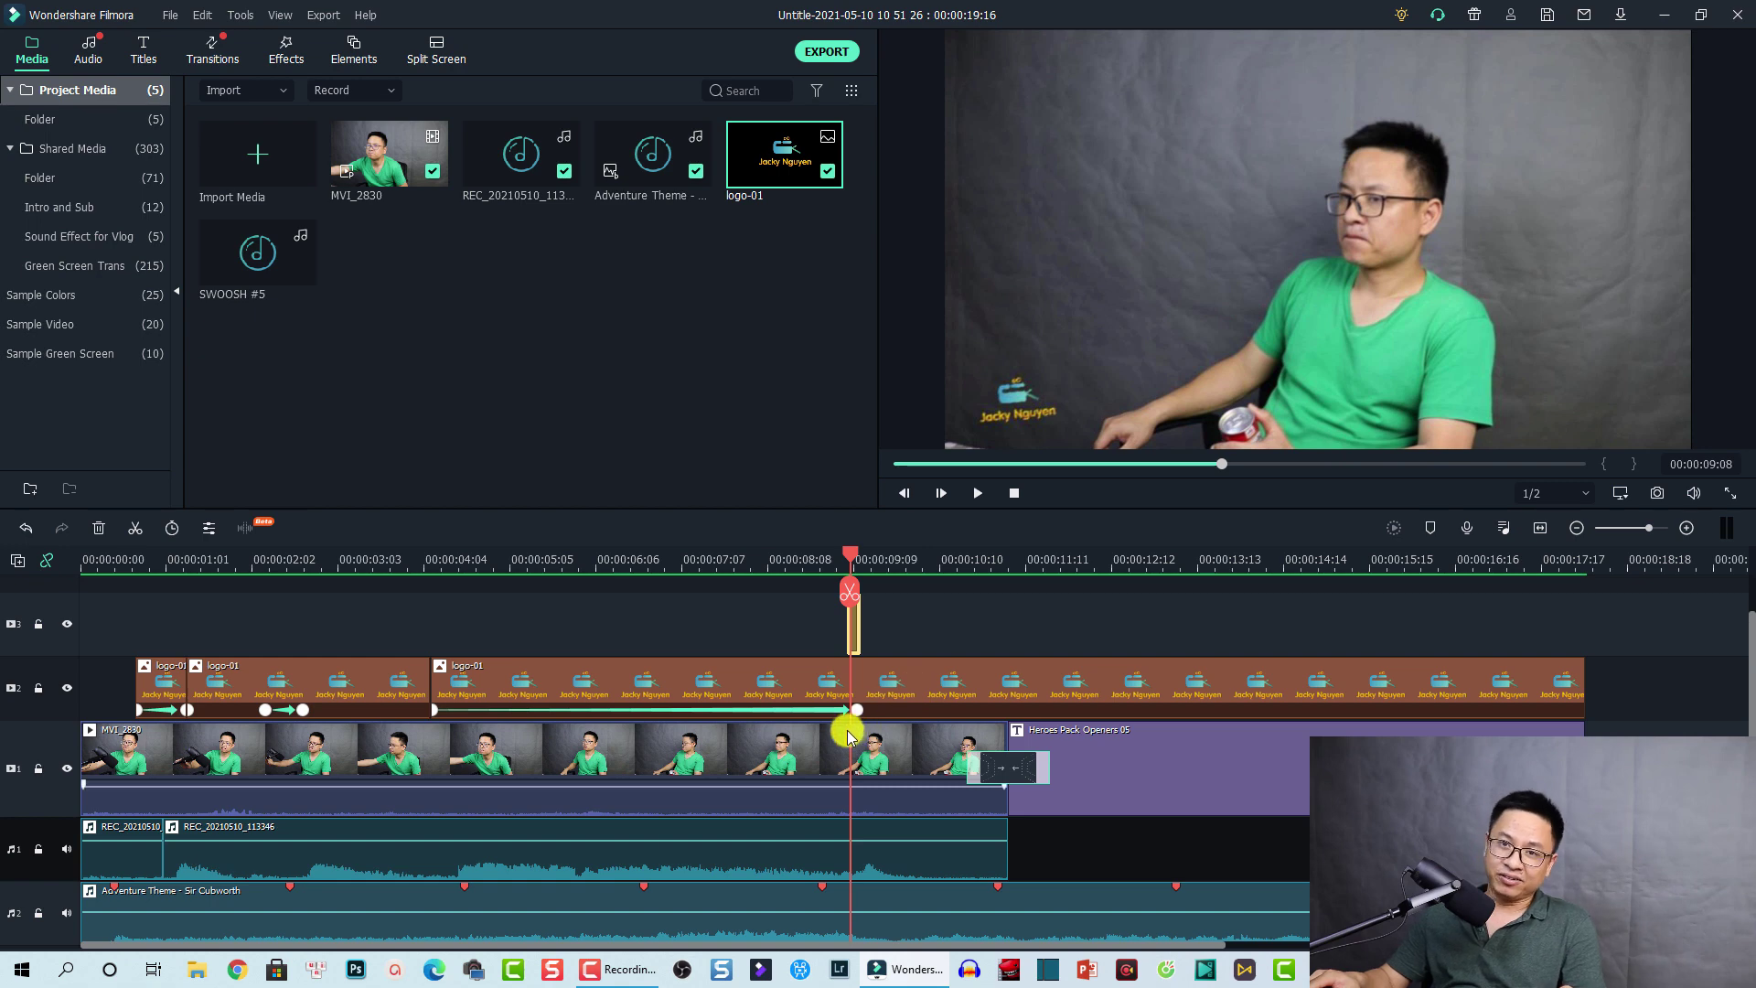
Step: Delete all clips from every track of the timeline
click(654, 755)
scroll(580, 585, down, 1)
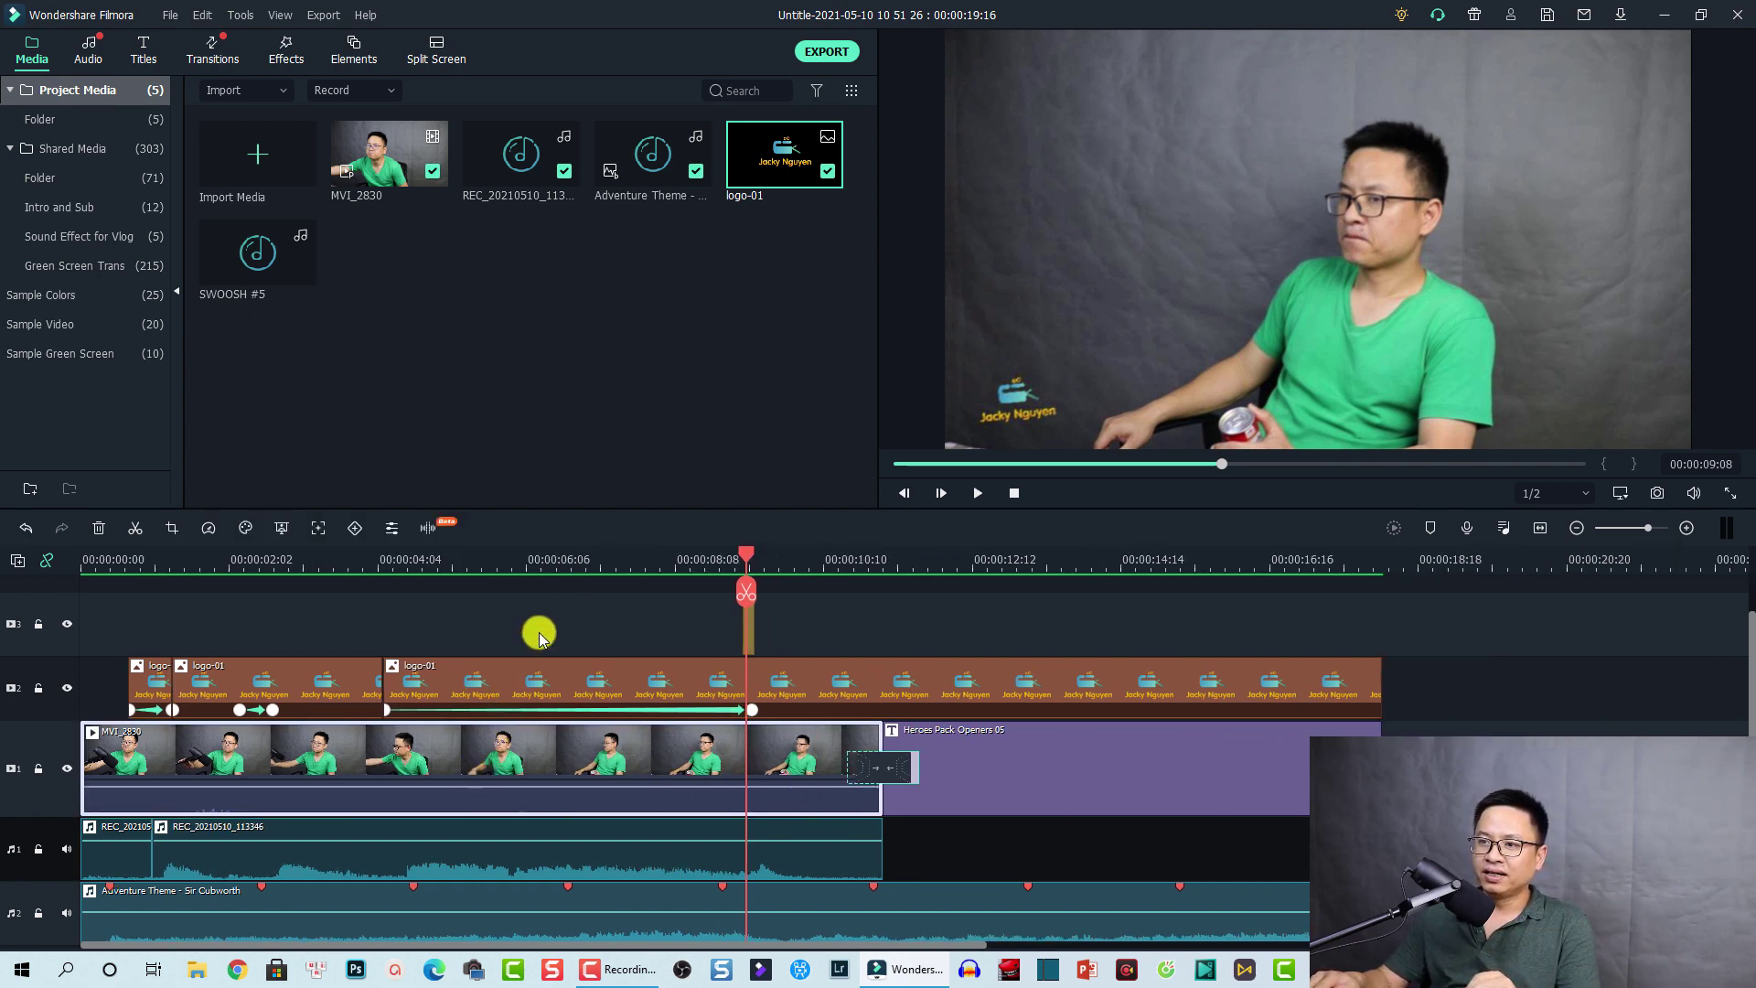
drag(540, 634, 443, 809)
drag(1157, 612, 935, 852)
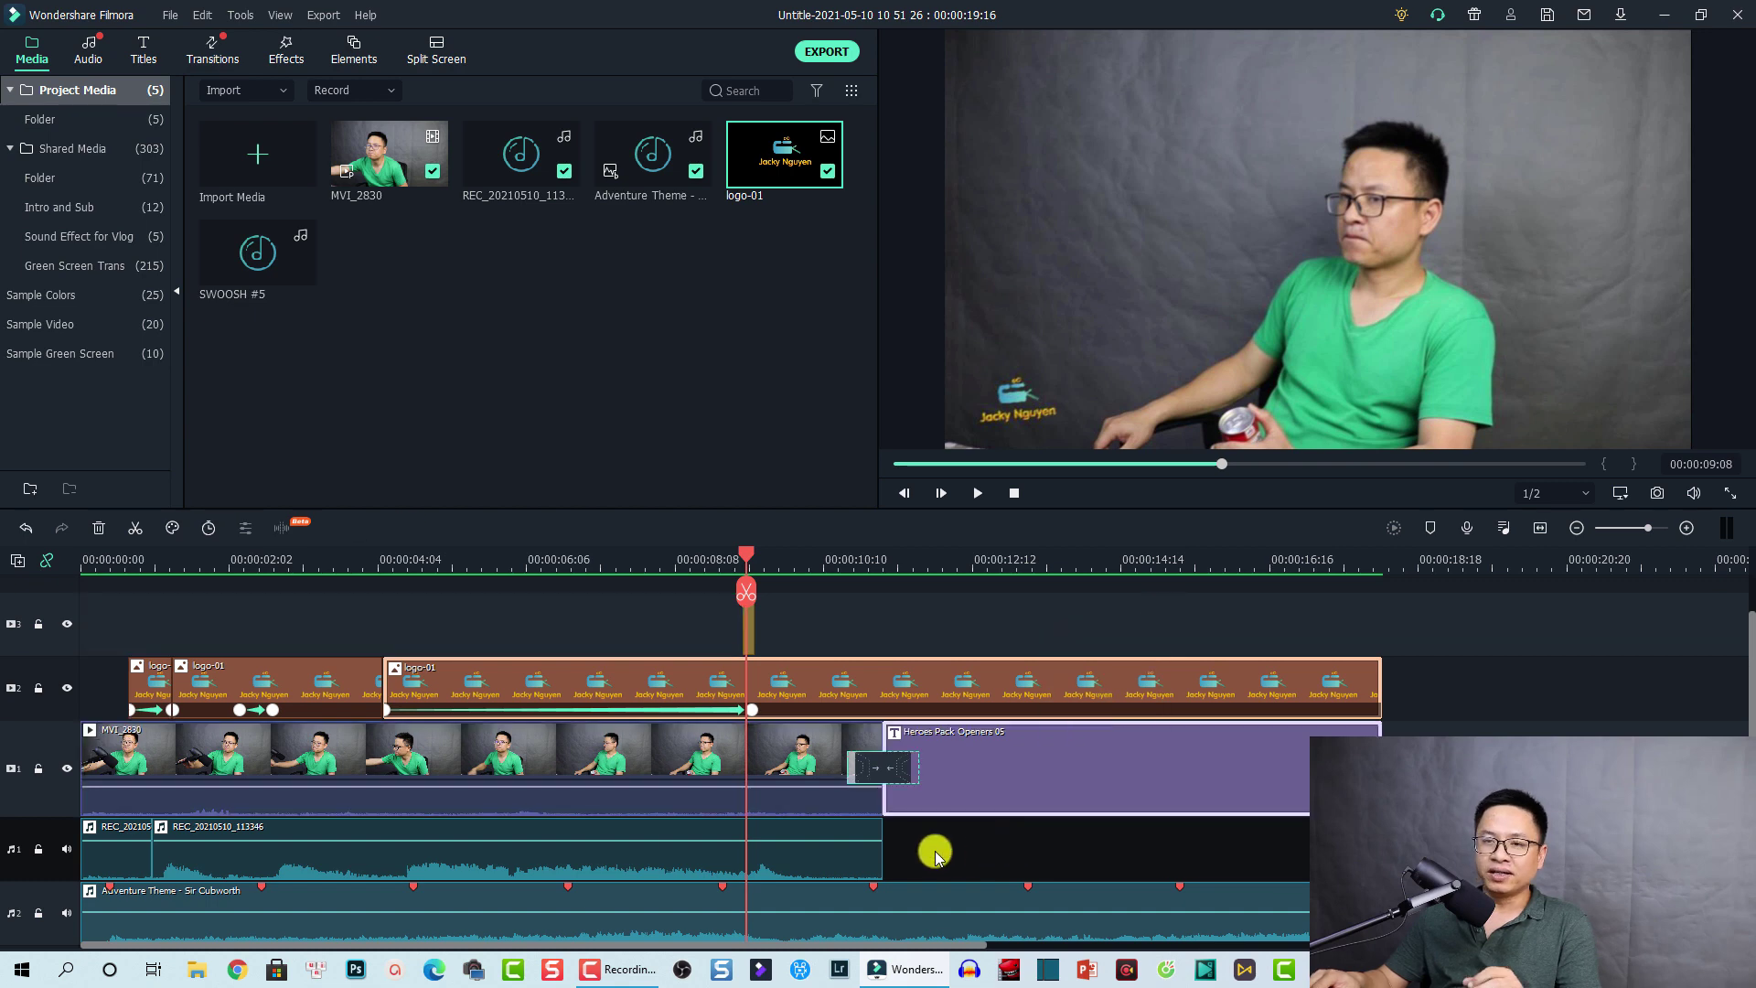
key(ctrl+a)
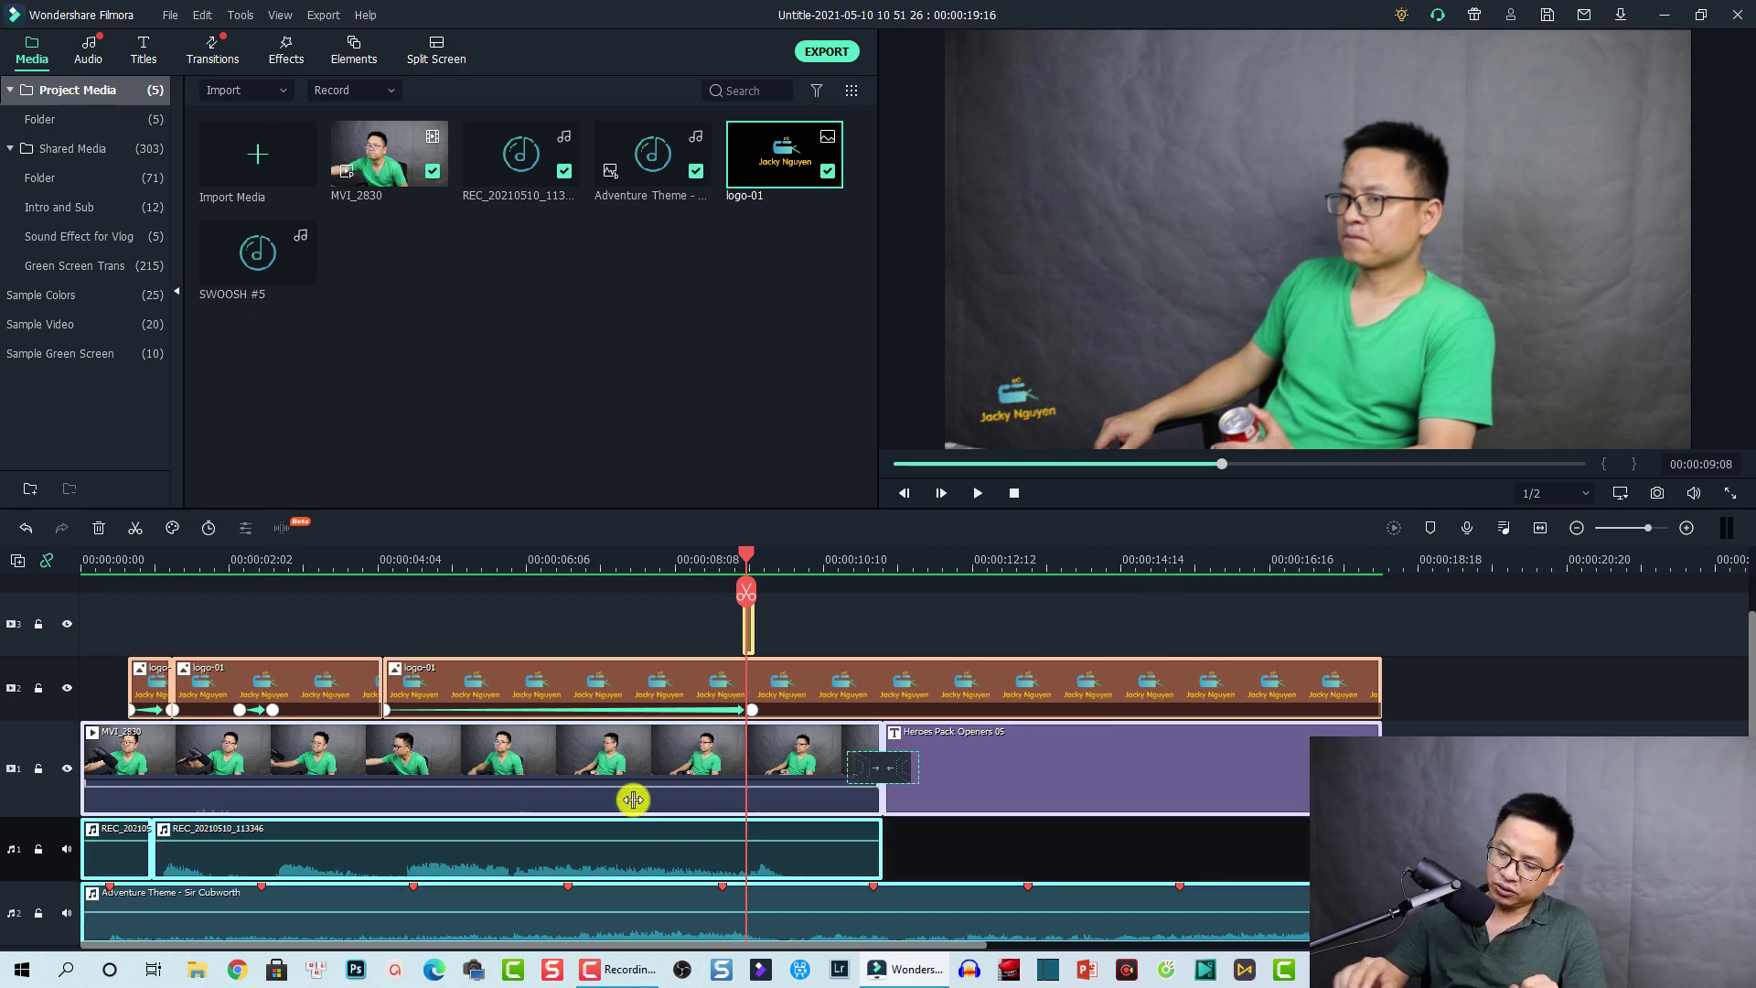
key(Delete)
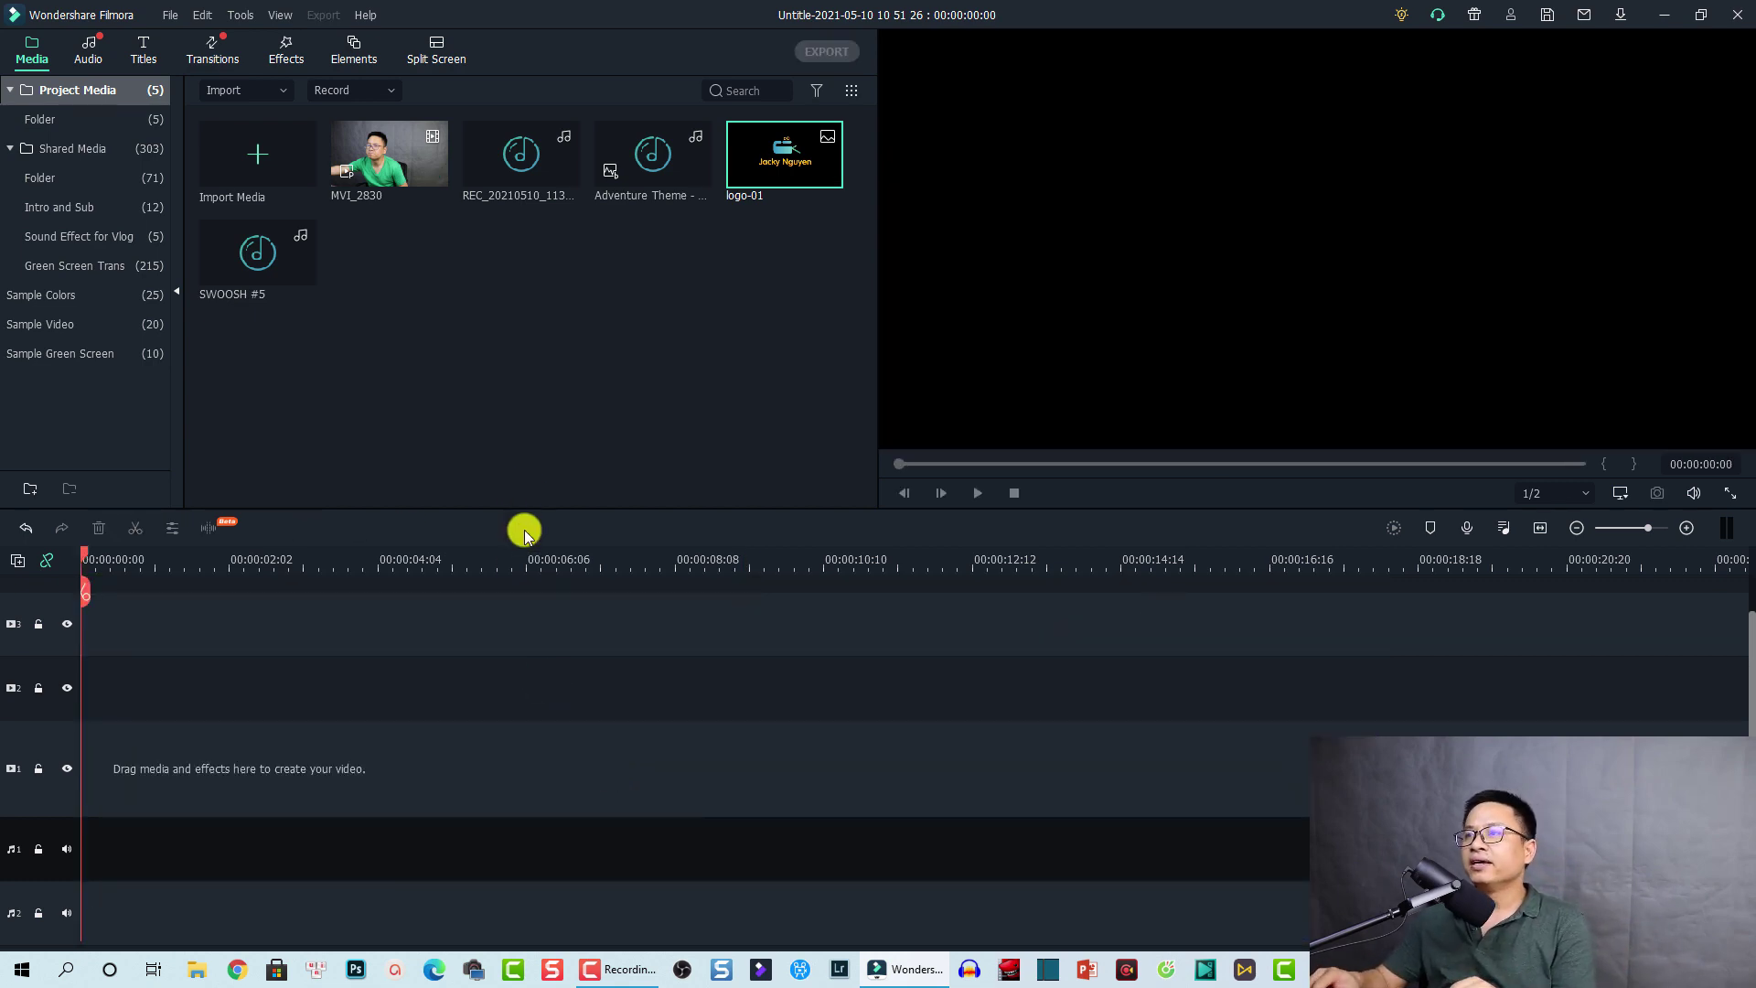
Step: Place the MVI_2830 video at the start of the first video track and fit the whole clip in the timeline
mouse_move(760, 173)
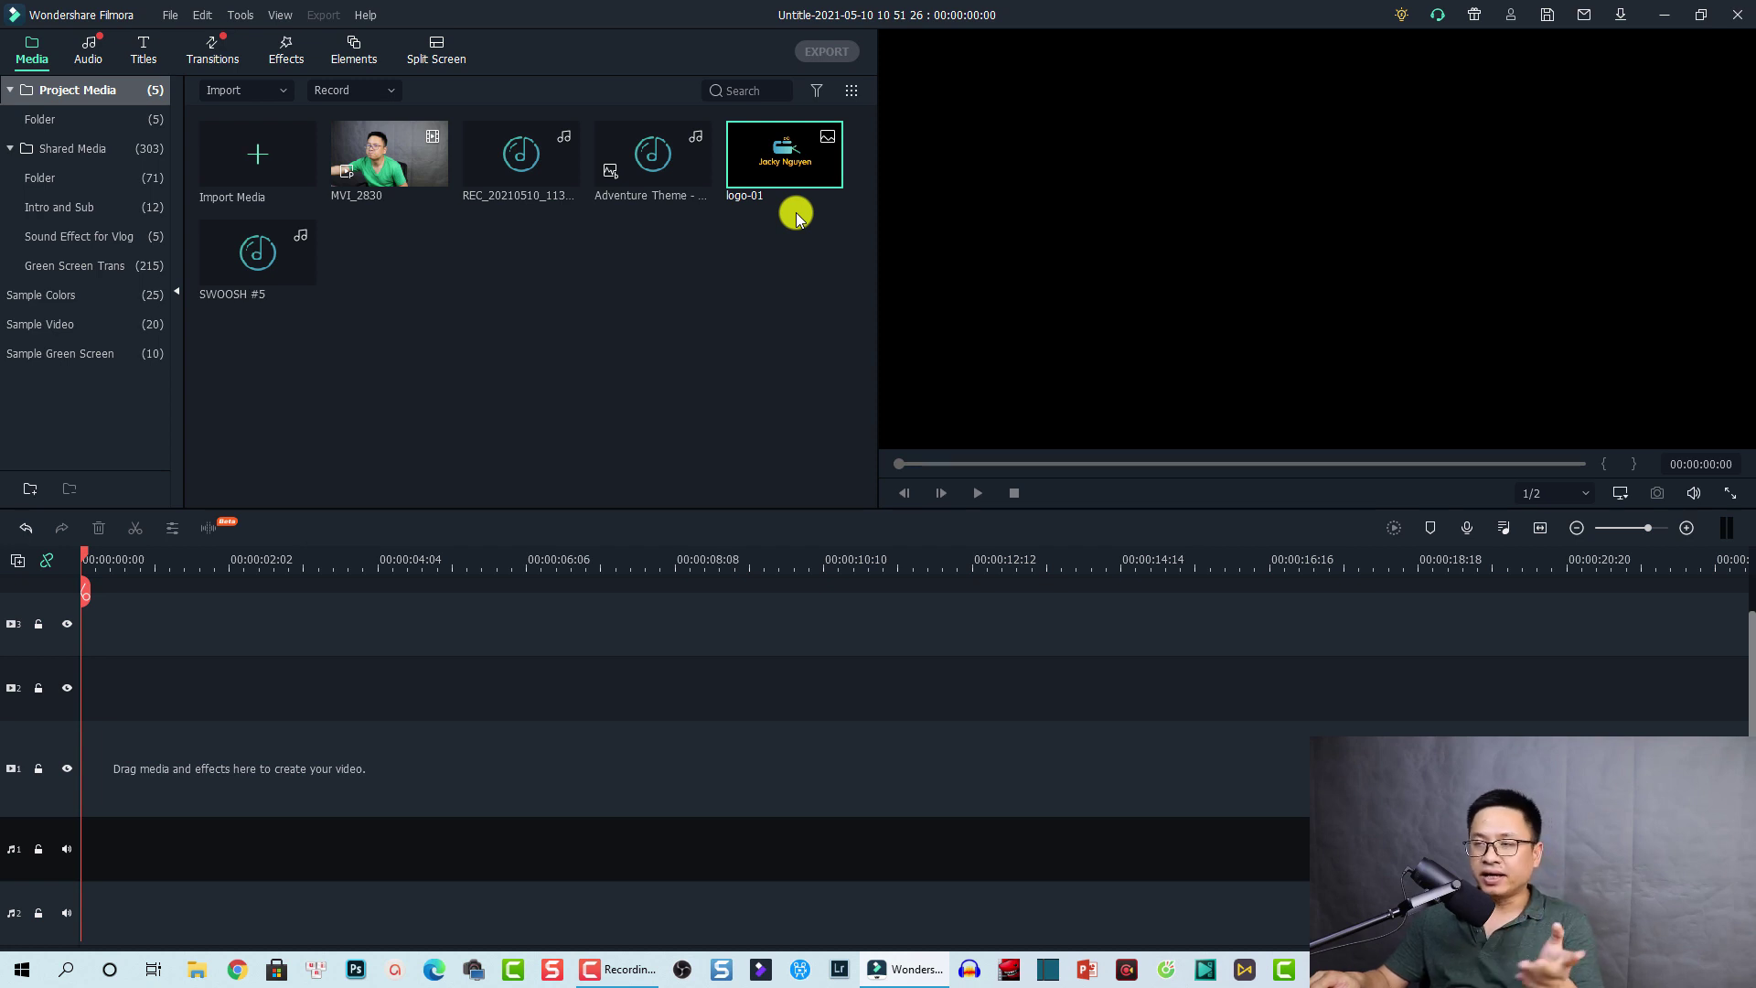
click(388, 178)
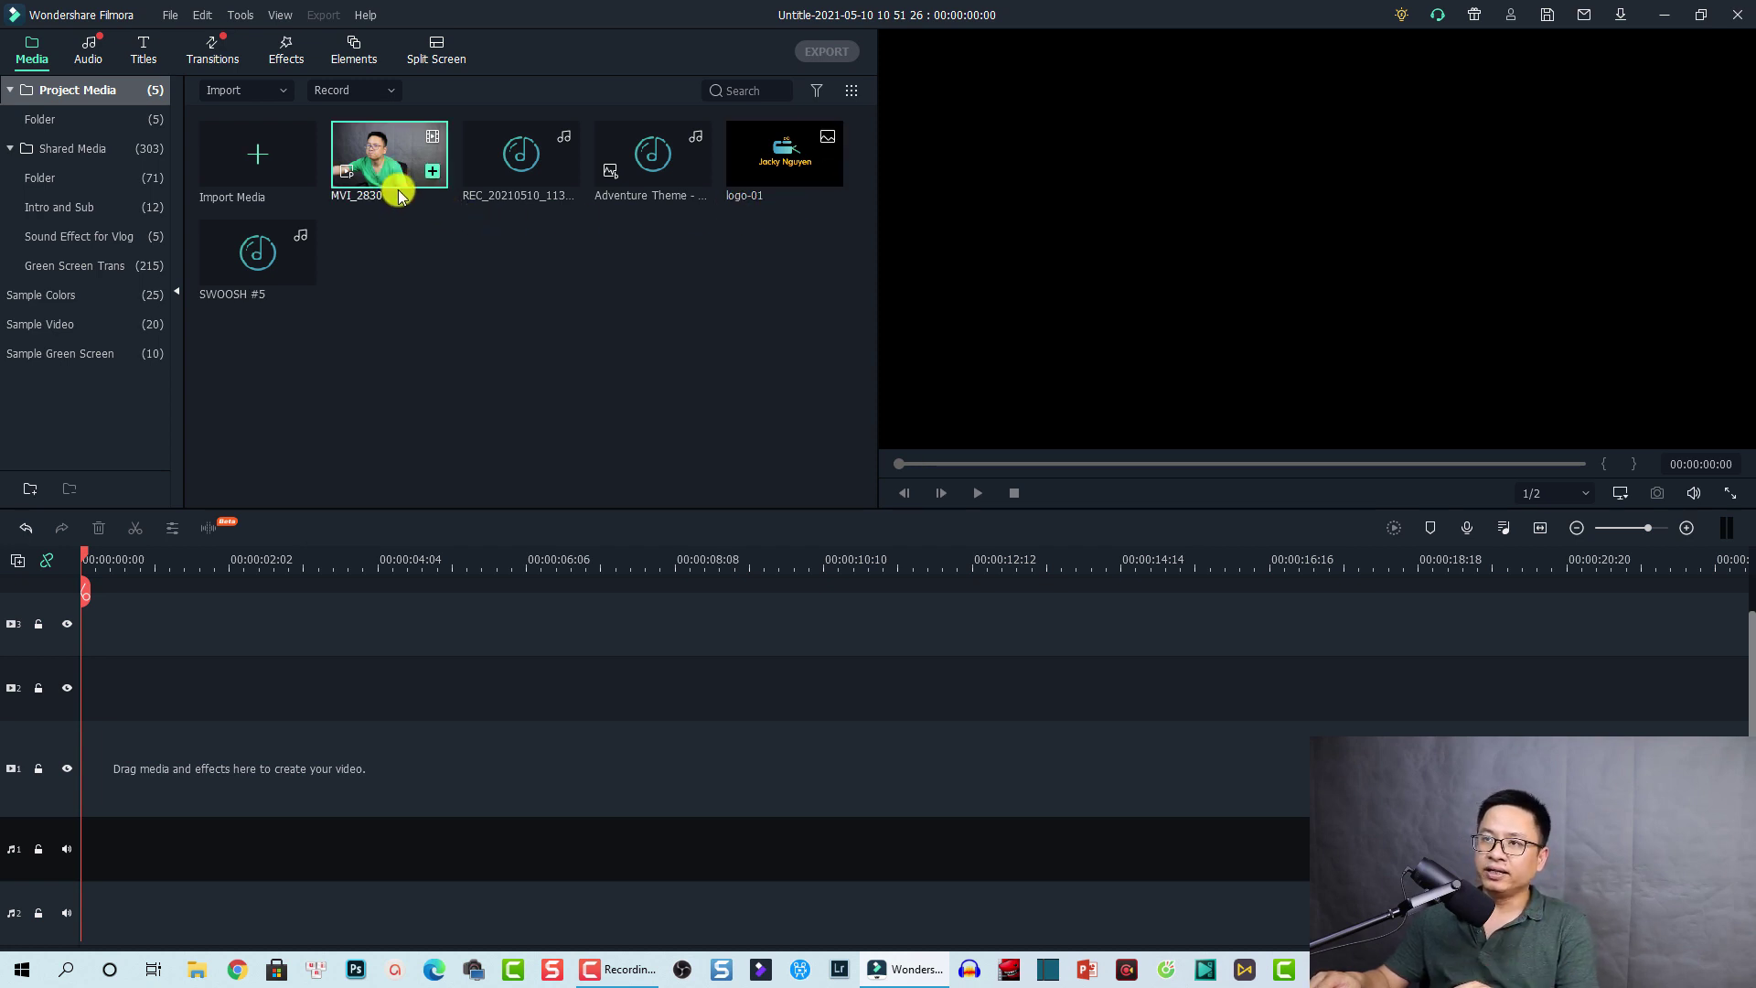
drag(388, 178, 165, 776)
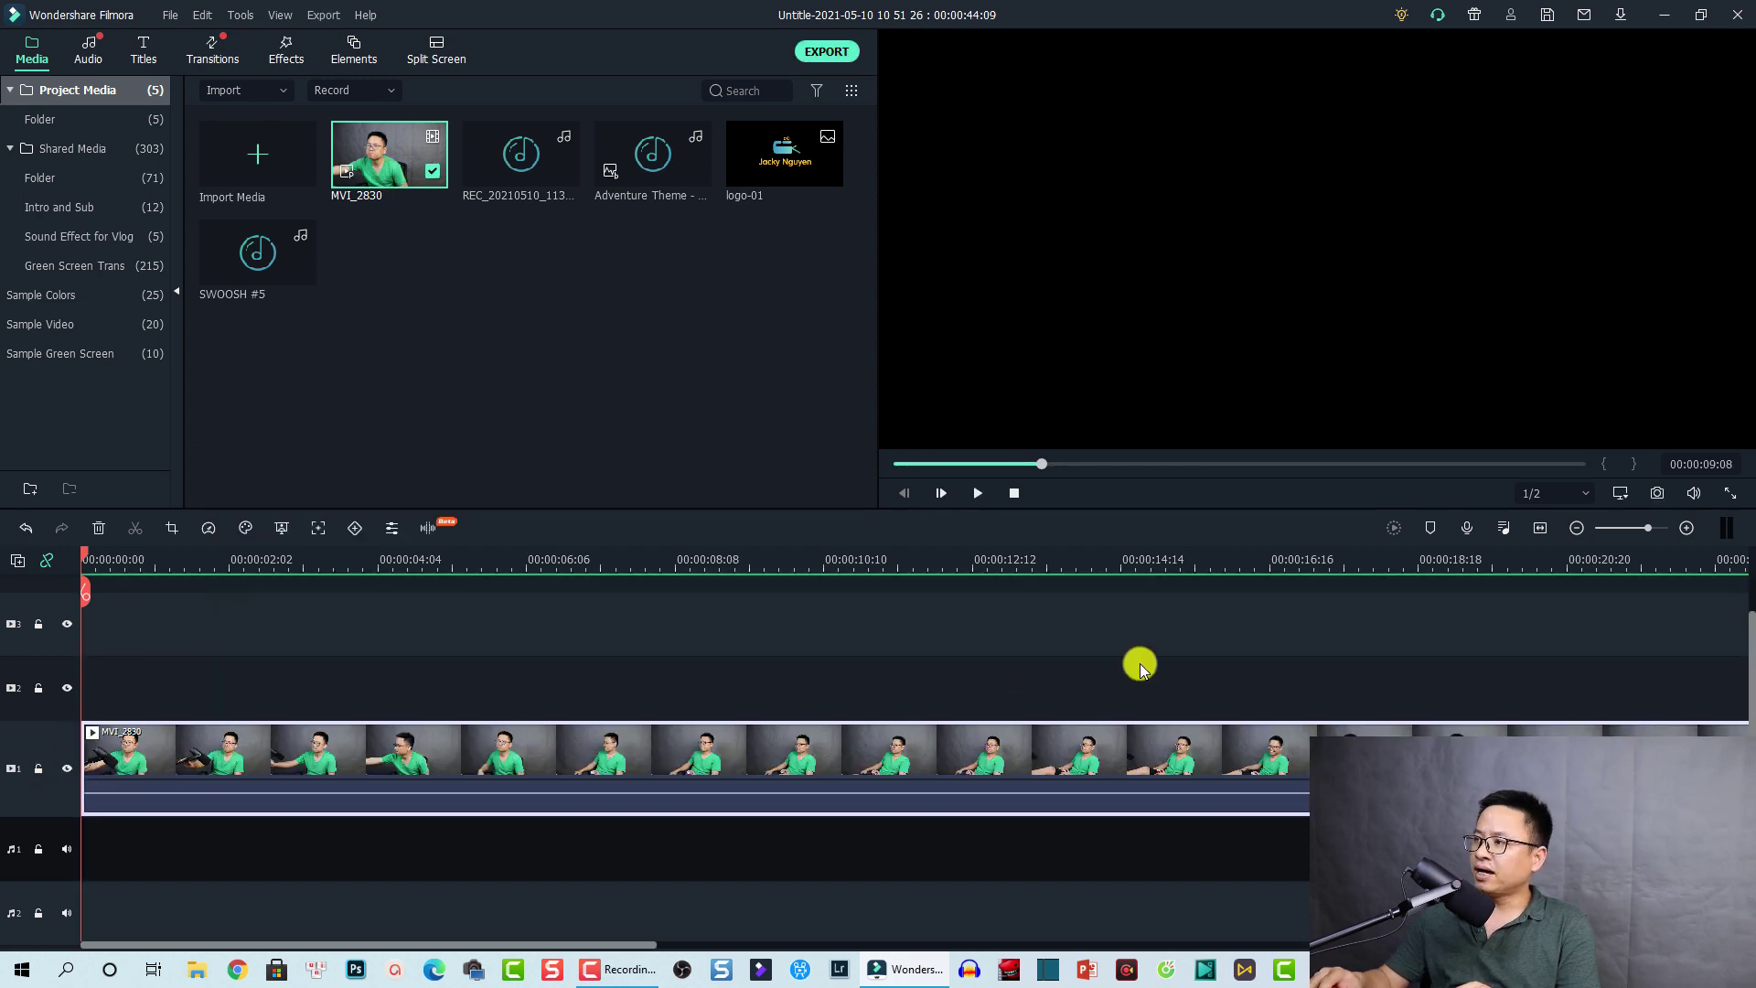
click(1541, 531)
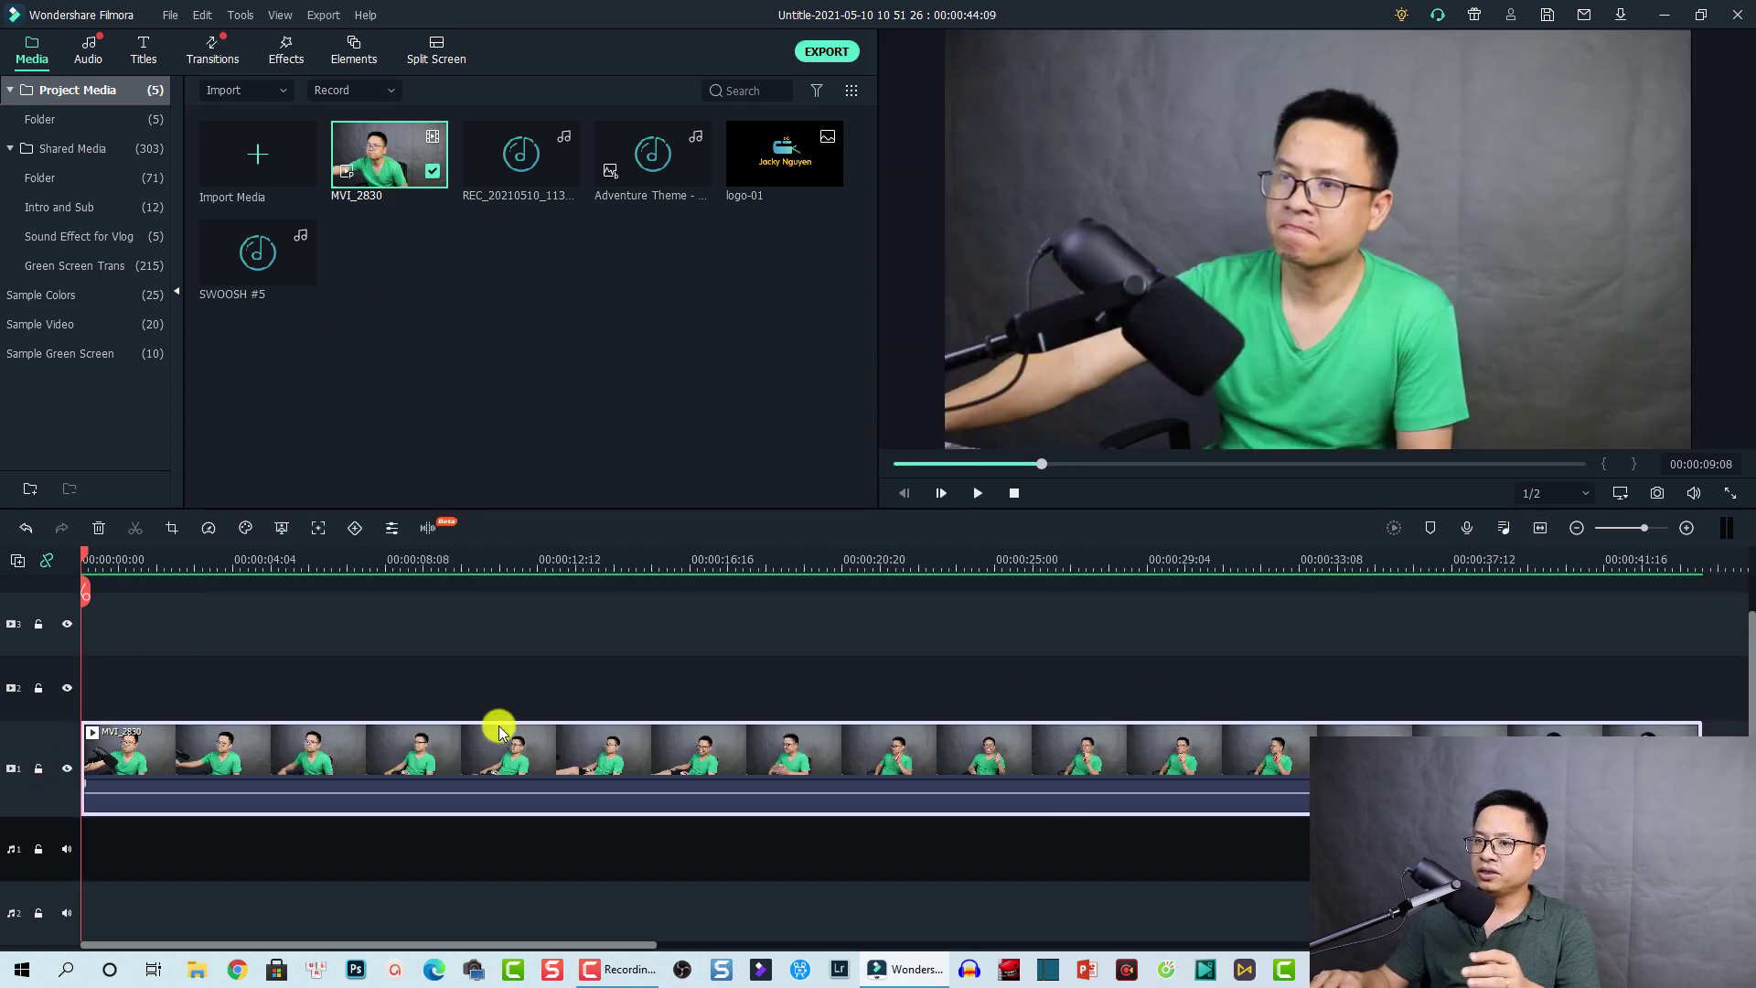
click(446, 710)
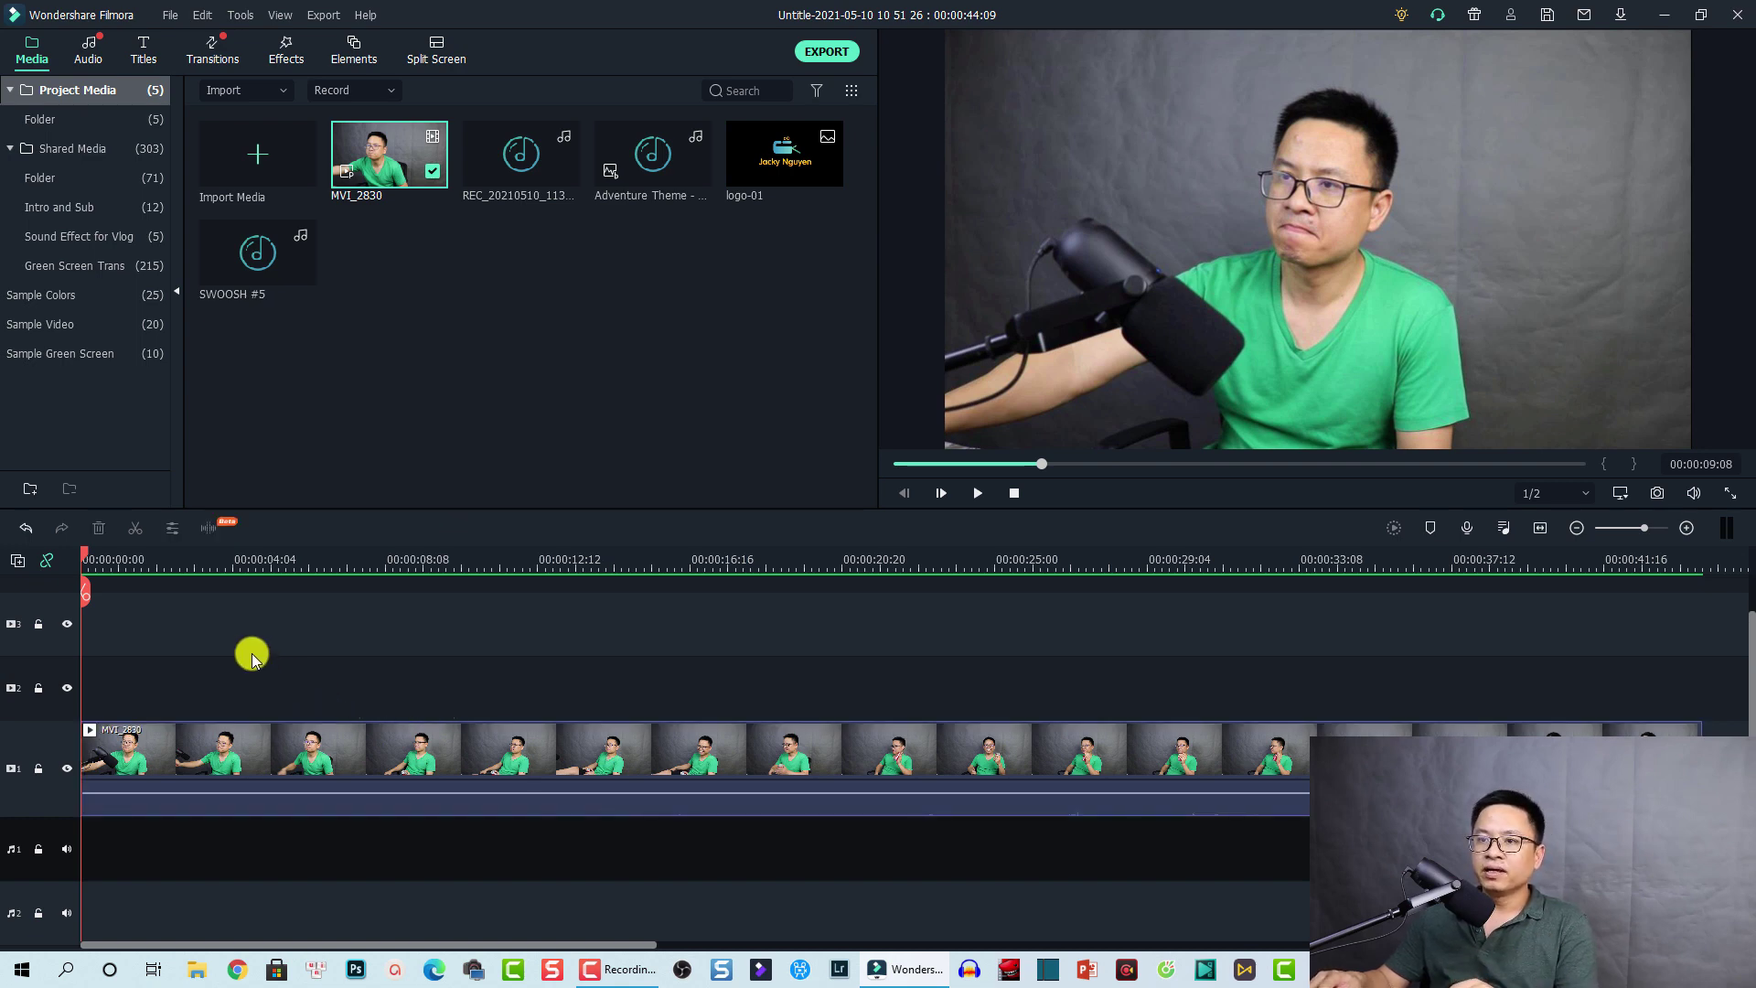
Step: Place the logo-01 image on the second video track, starting at 00:00:02:03
click(157, 573)
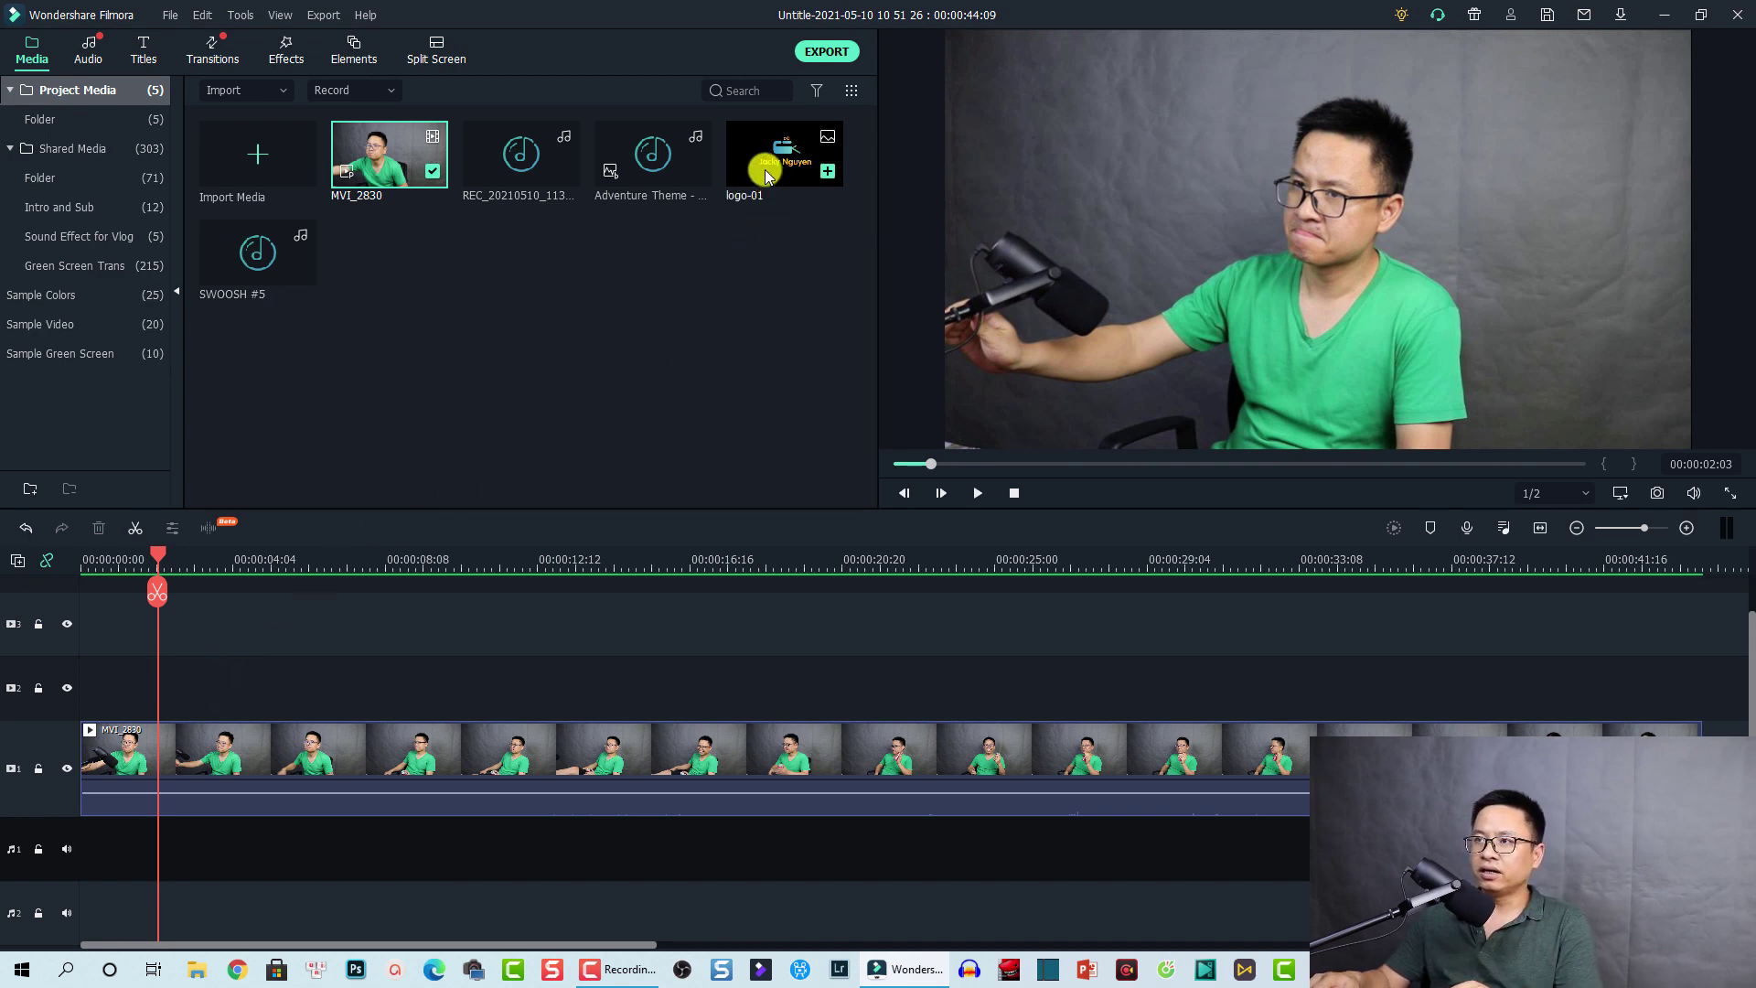
drag(766, 174, 159, 682)
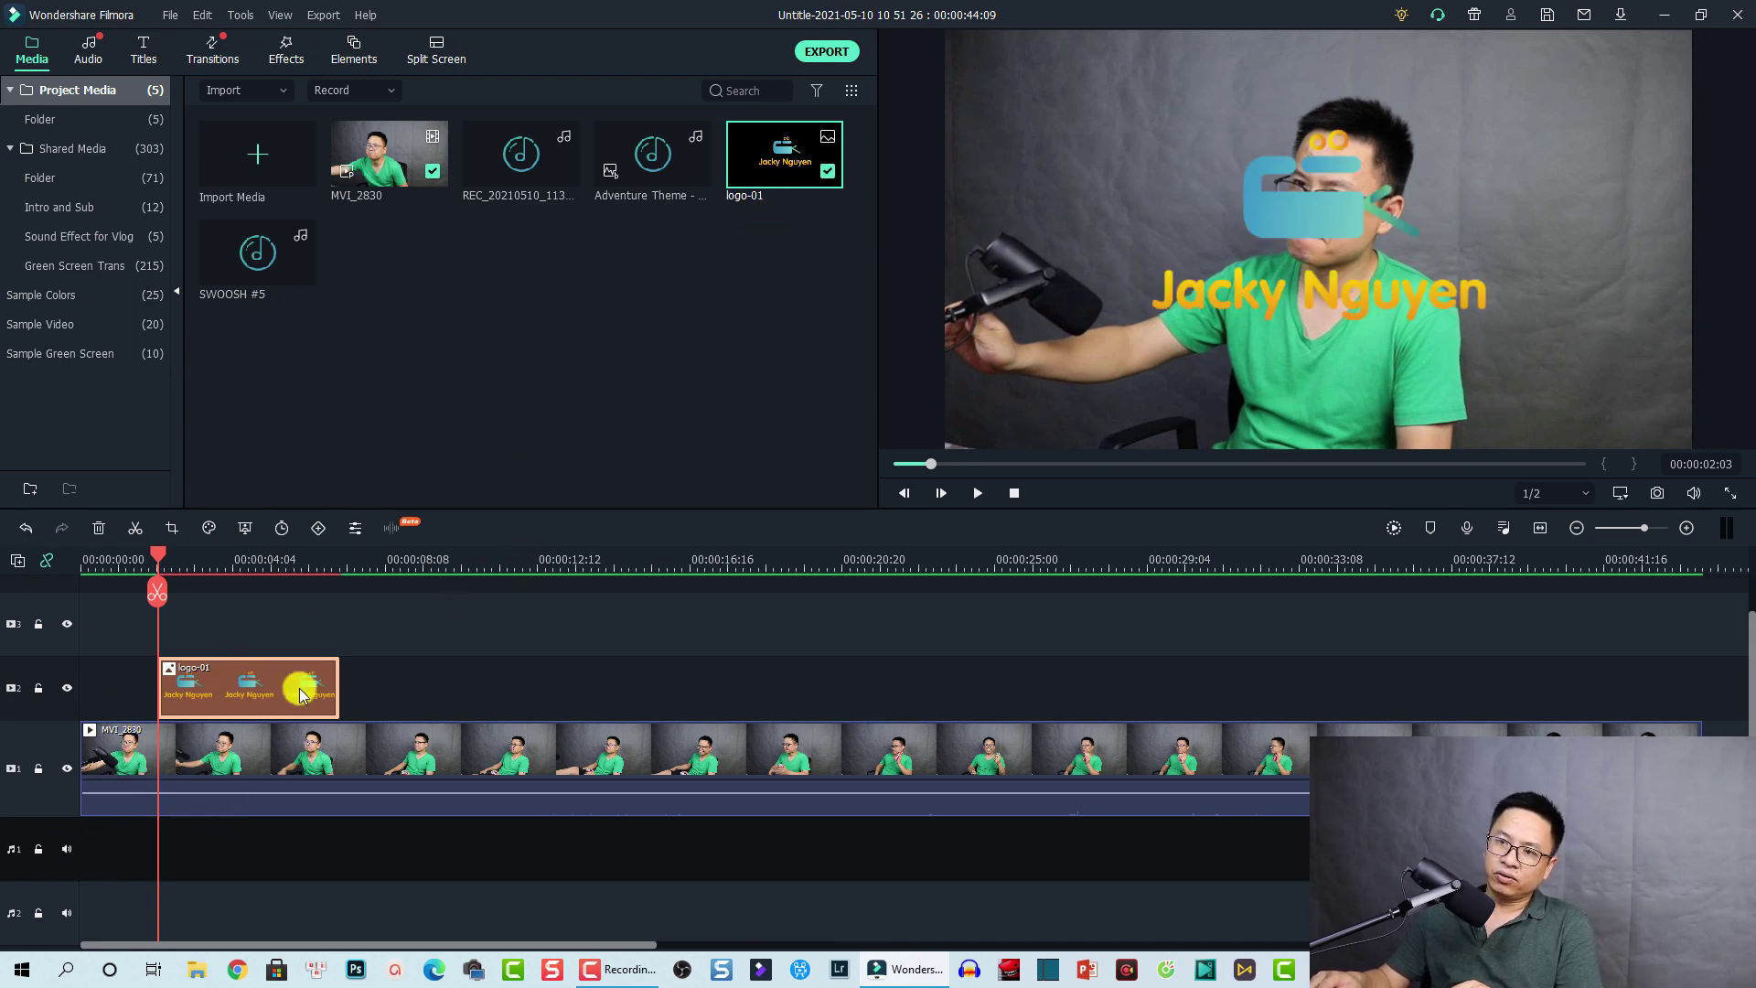
Step: Undo the logo clip's move into the main video, and lock the first video track against such insertions
drag(230, 692, 191, 768)
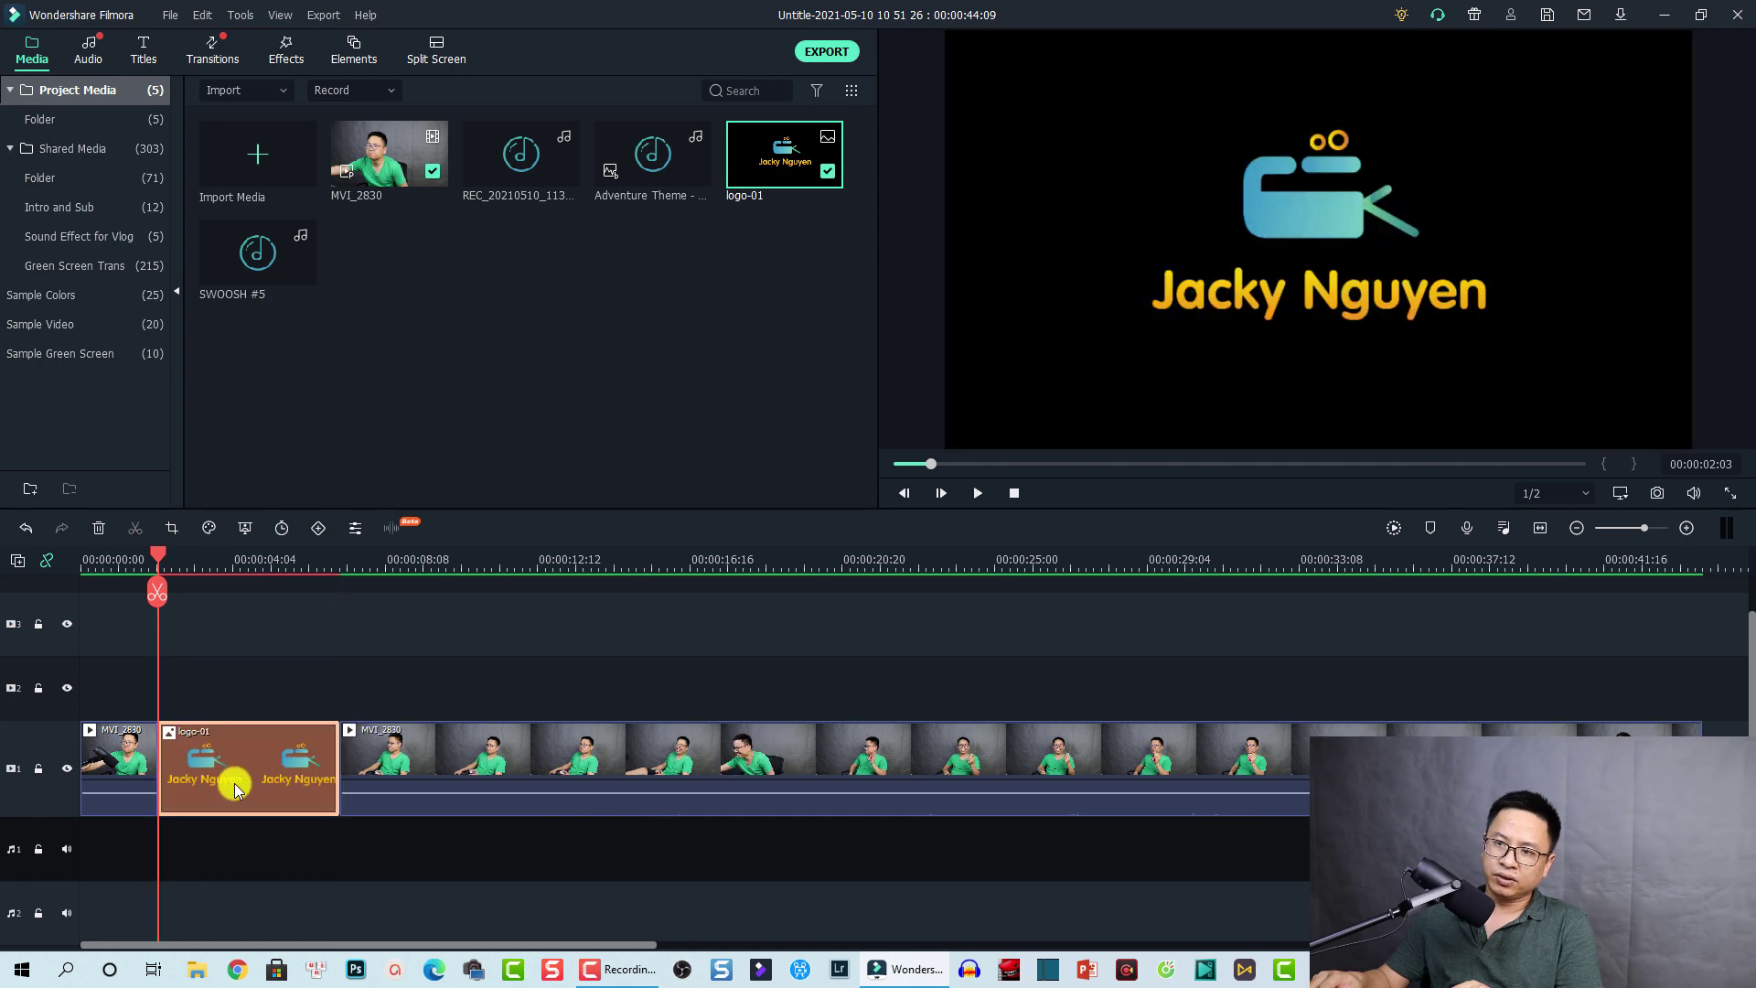
key(ctrl+z)
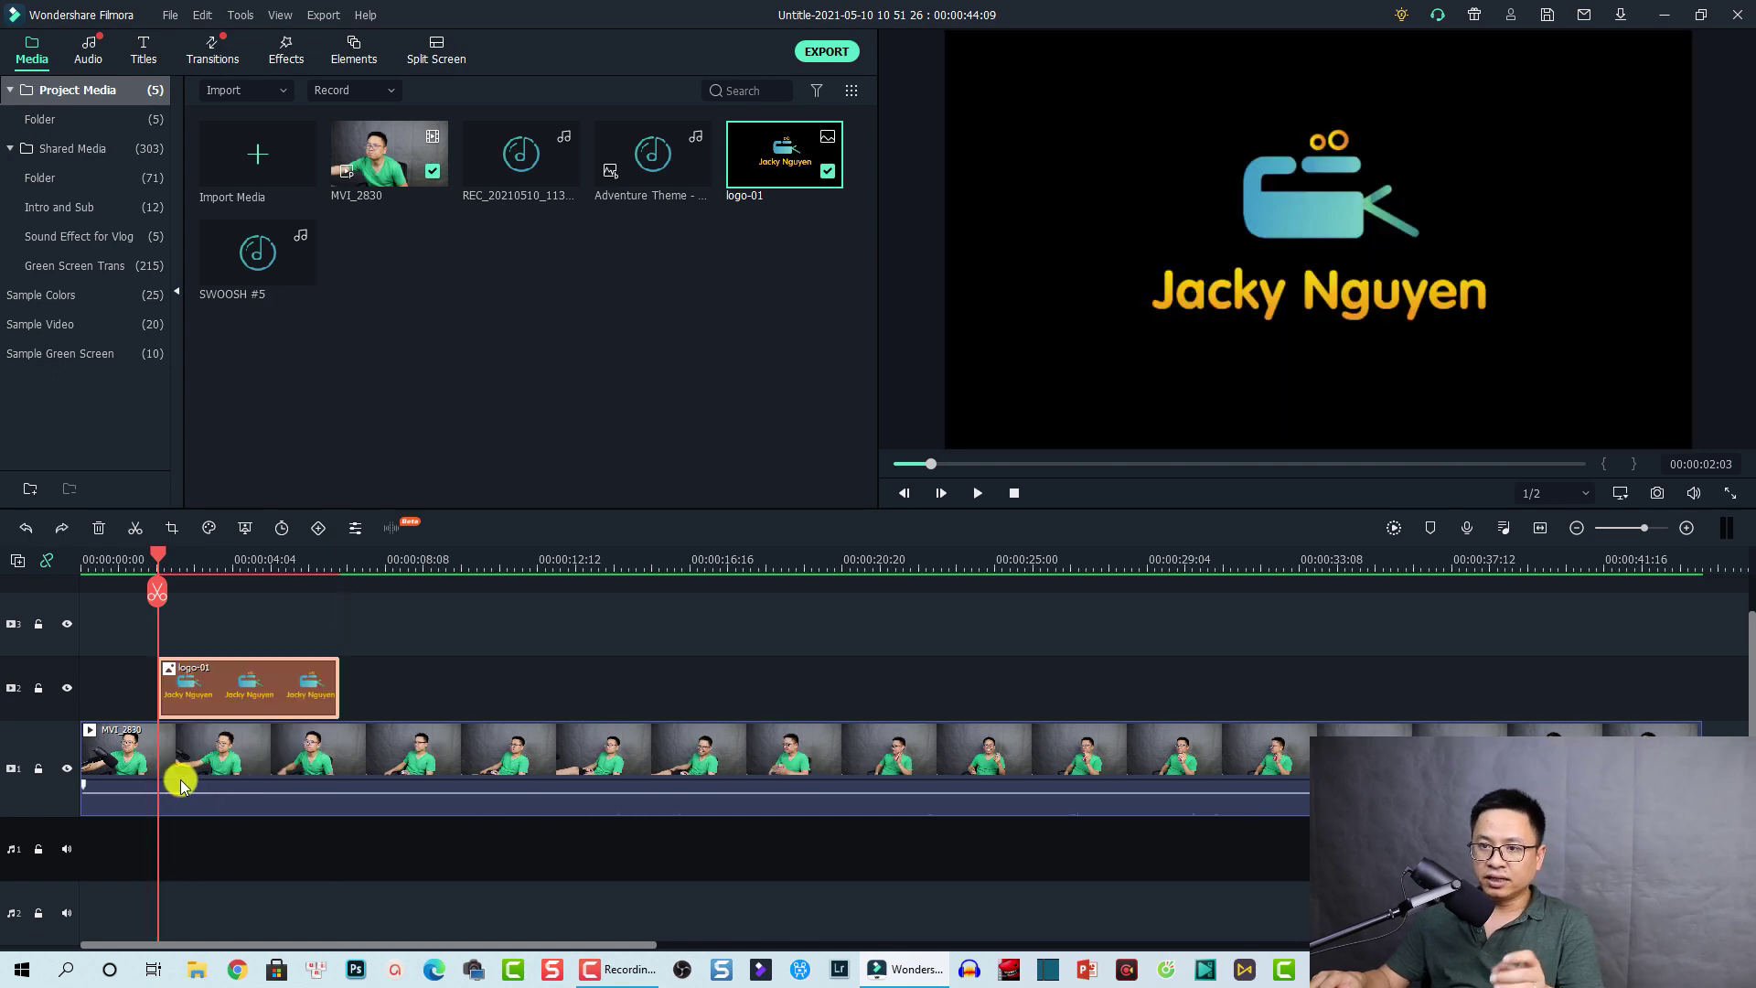
click(38, 769)
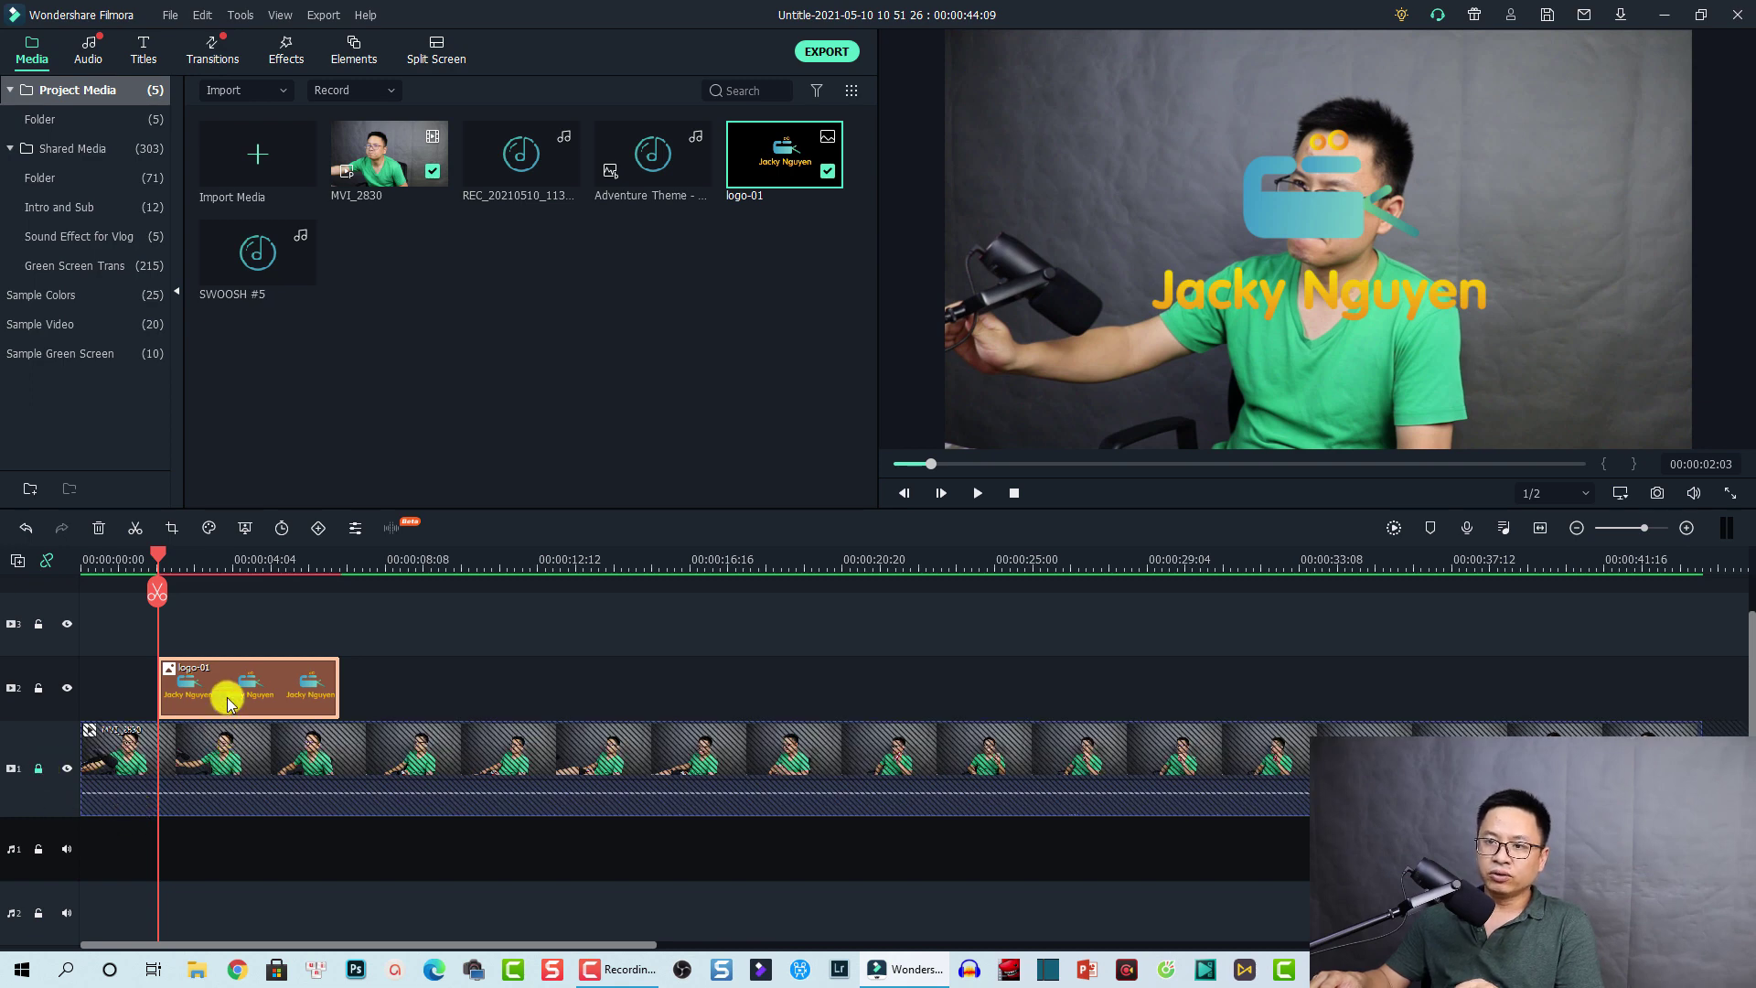
mouse_move(227, 692)
mouse_down()
mouse_move(243, 651)
mouse_move(218, 678)
mouse_move(220, 717)
mouse_up()
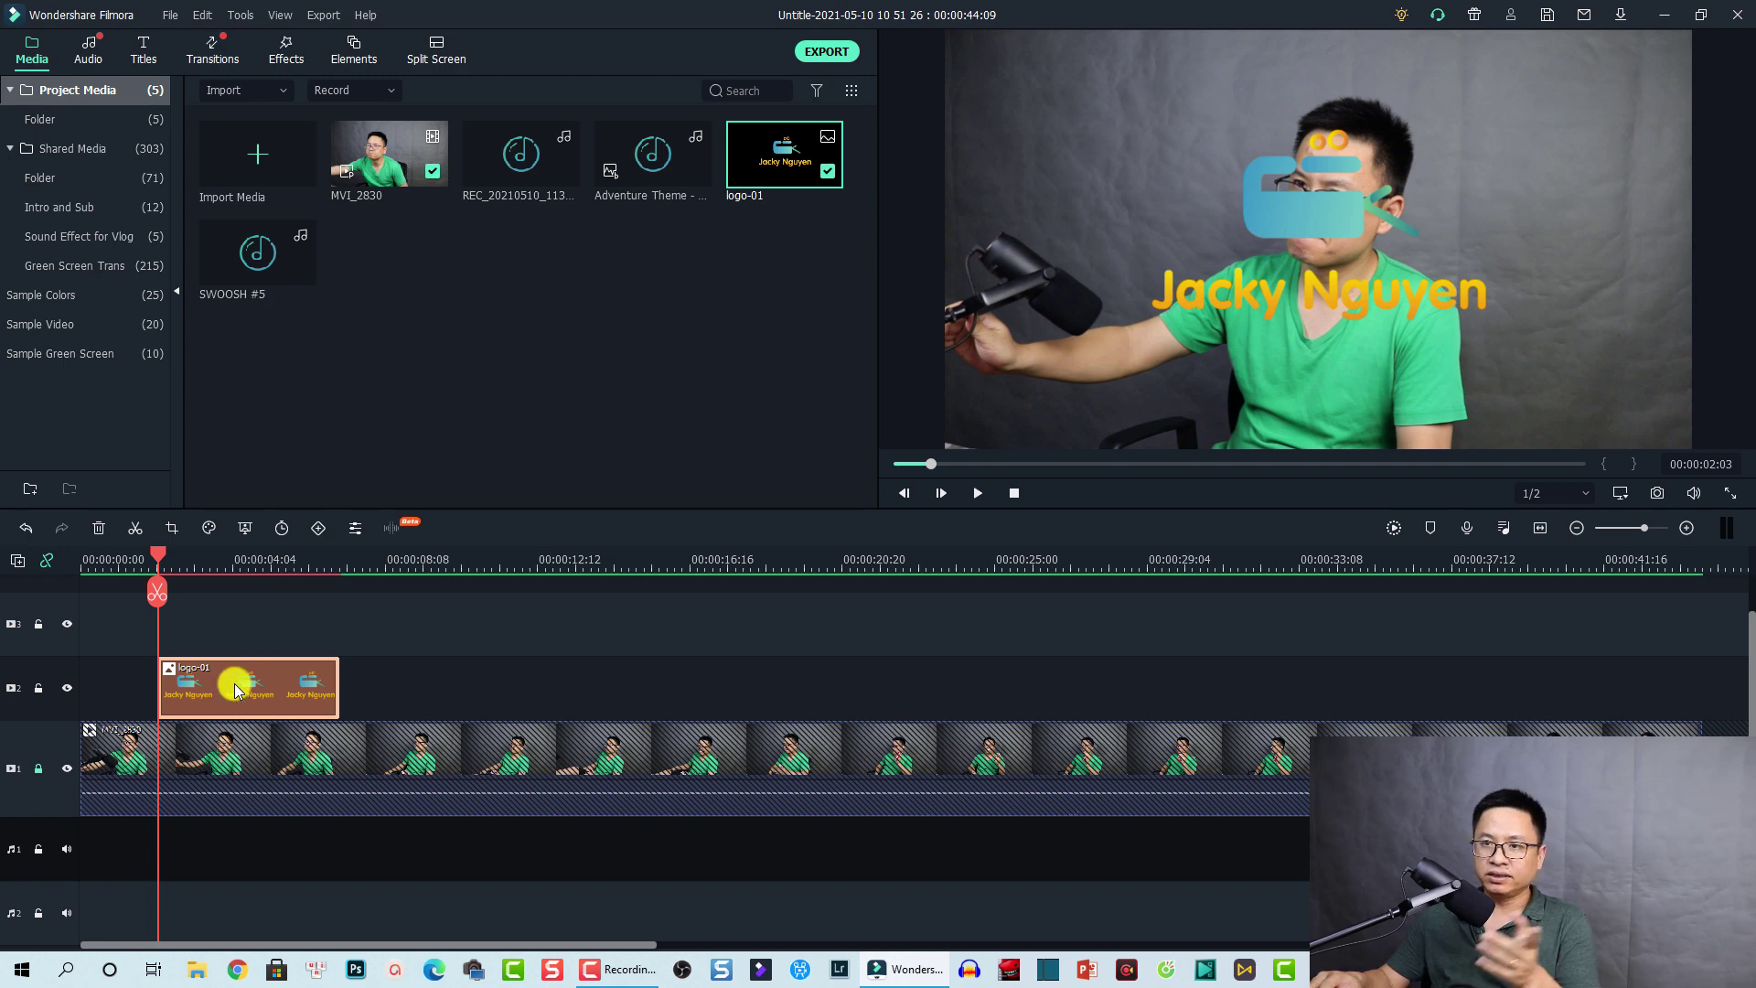
Step: Set the logo clip's Transform scale to 400% and apply it
click(171, 567)
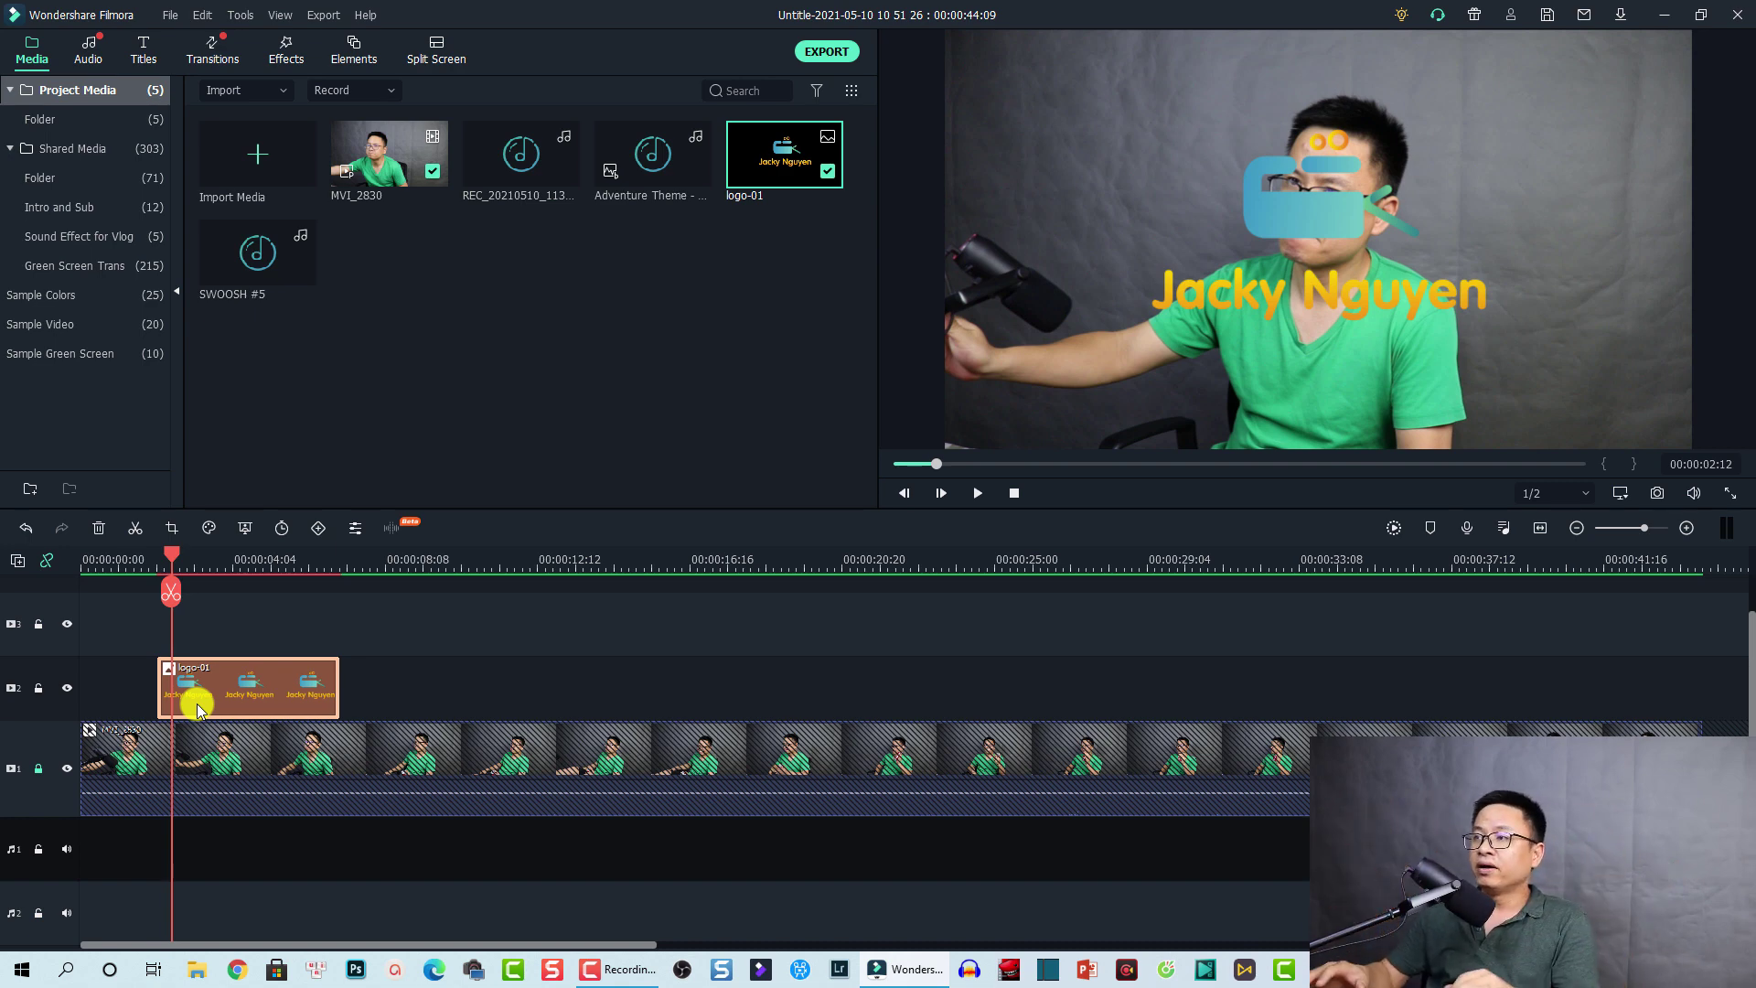
double_click(241, 682)
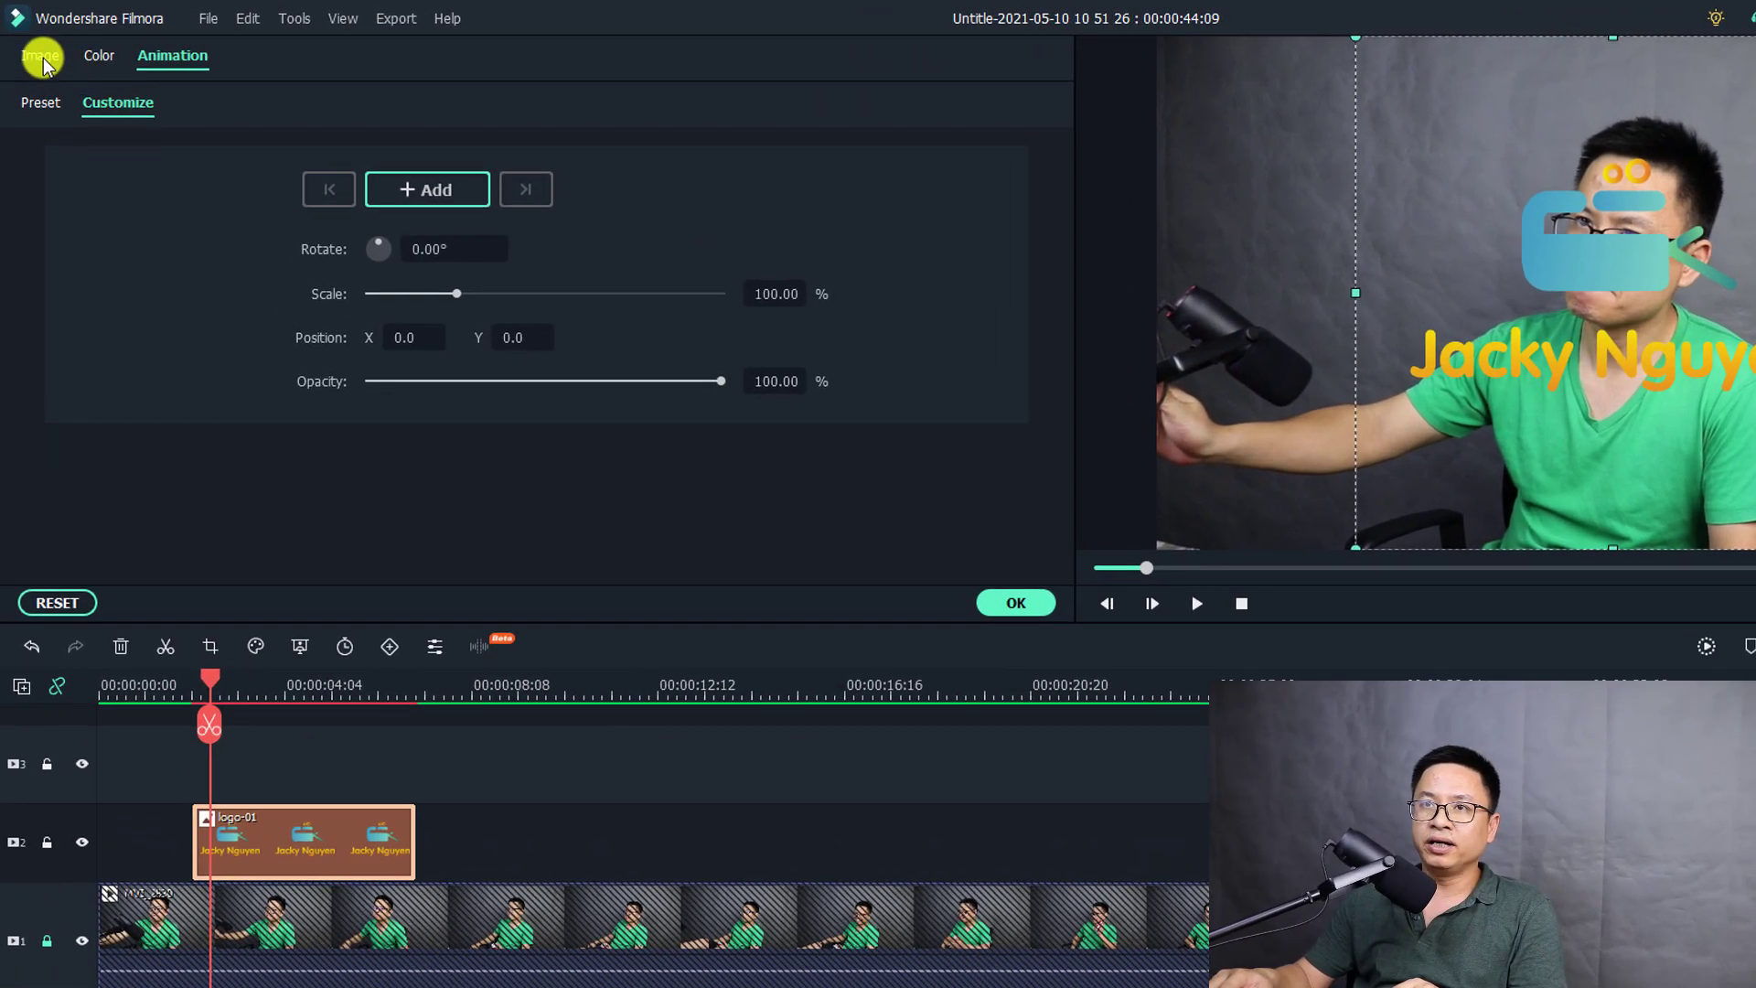
click(41, 57)
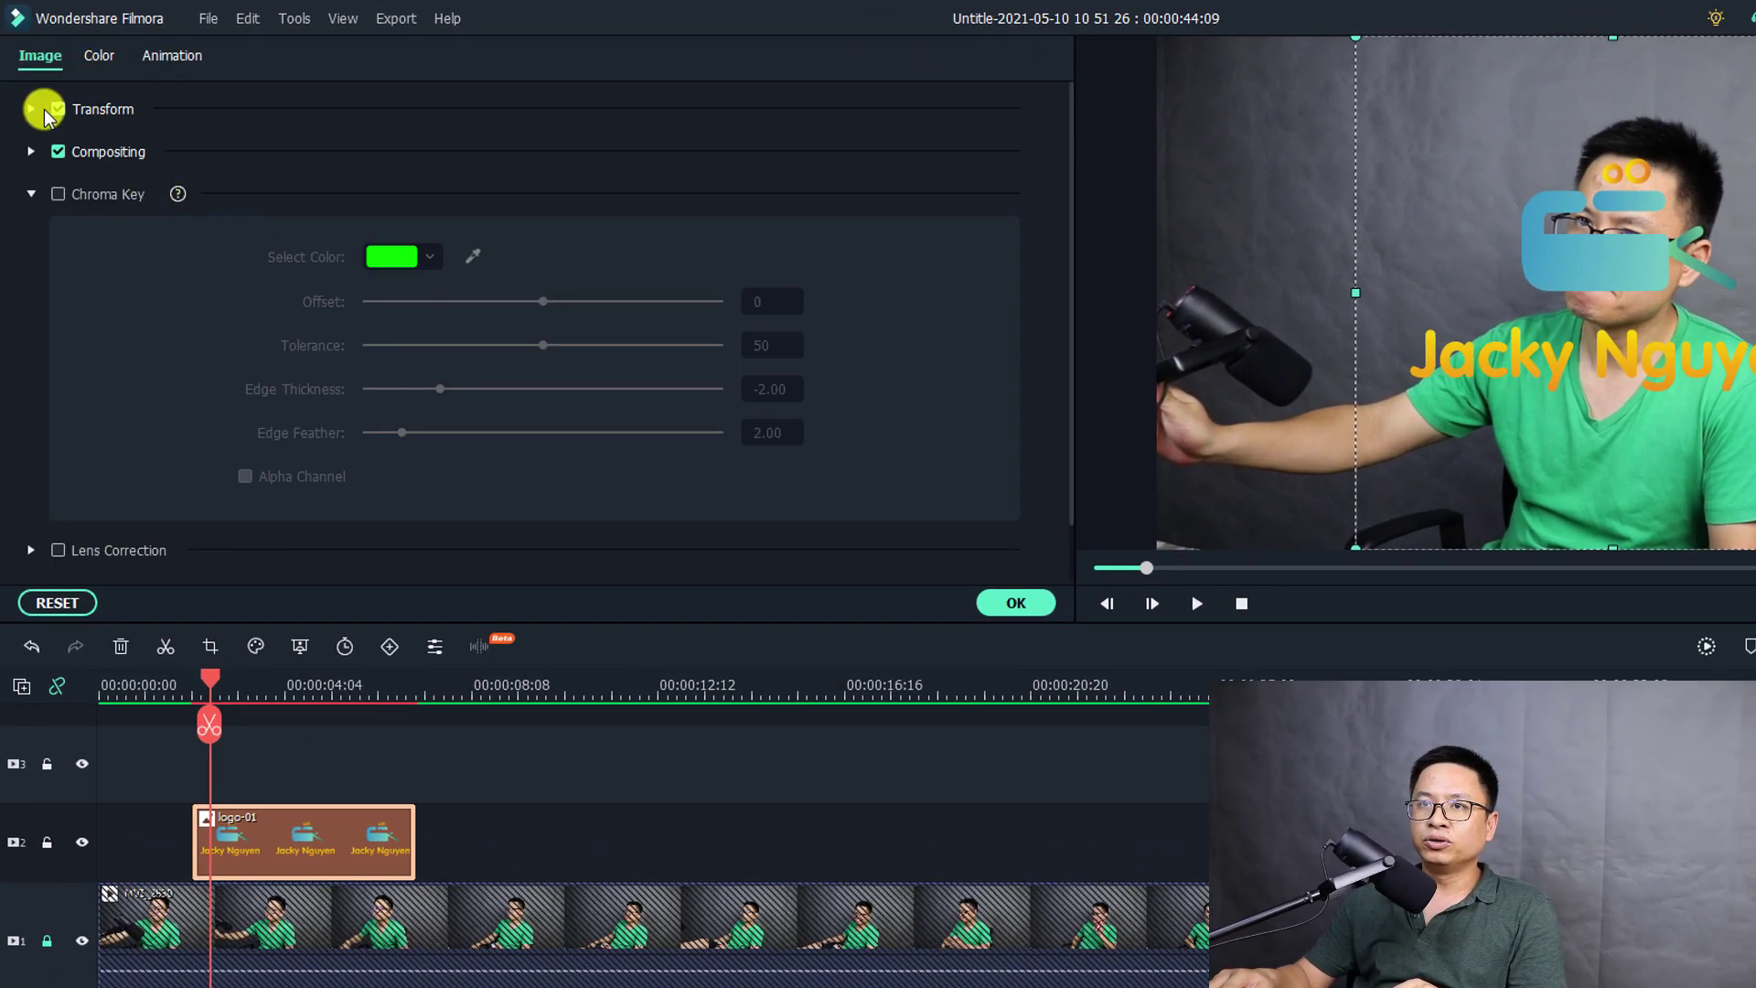
click(32, 109)
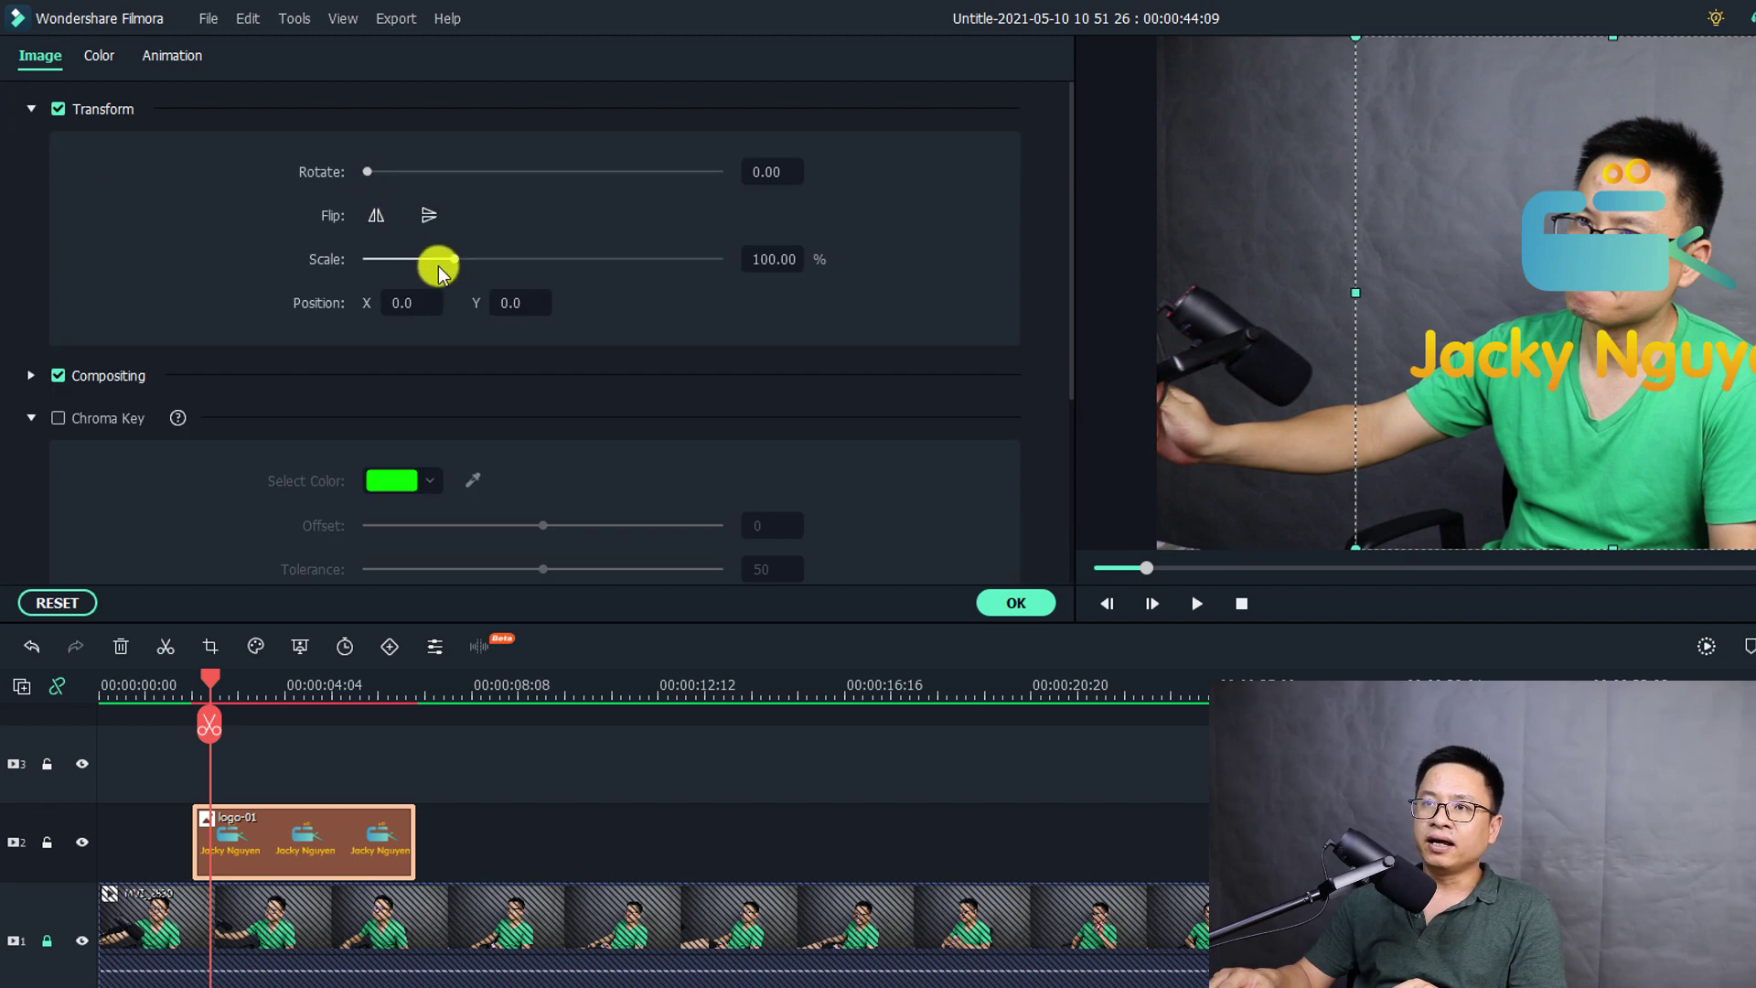
drag(452, 262, 732, 267)
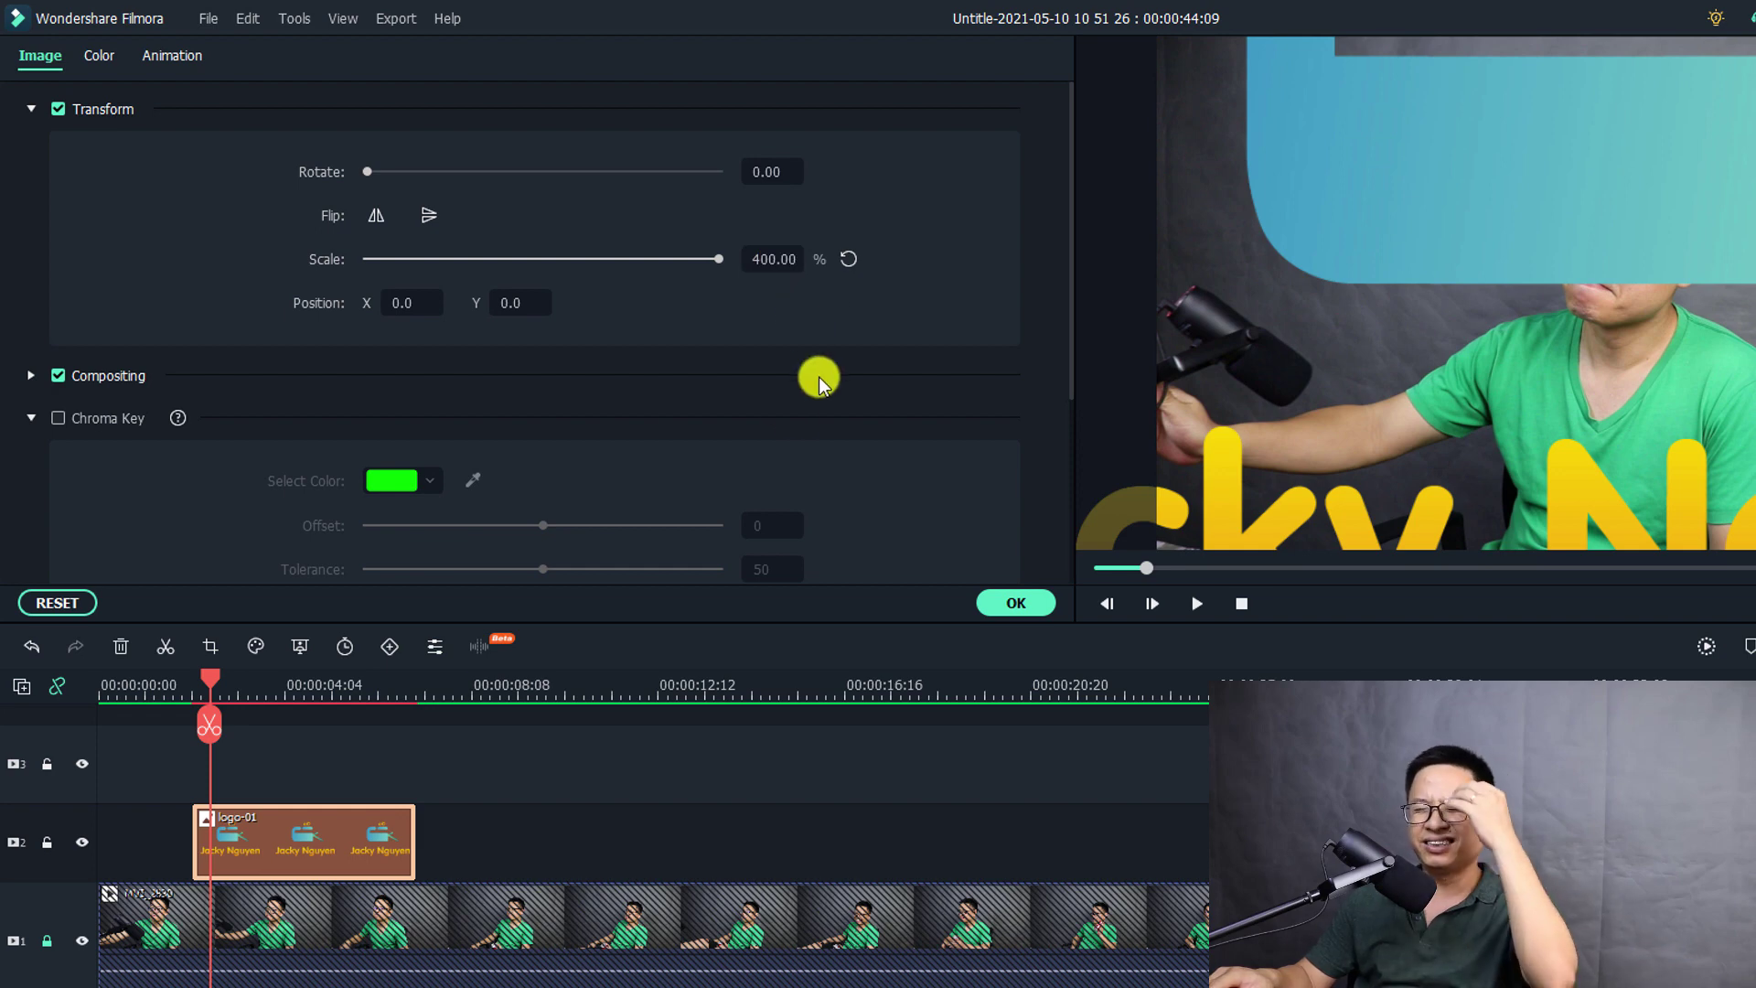
click(1016, 603)
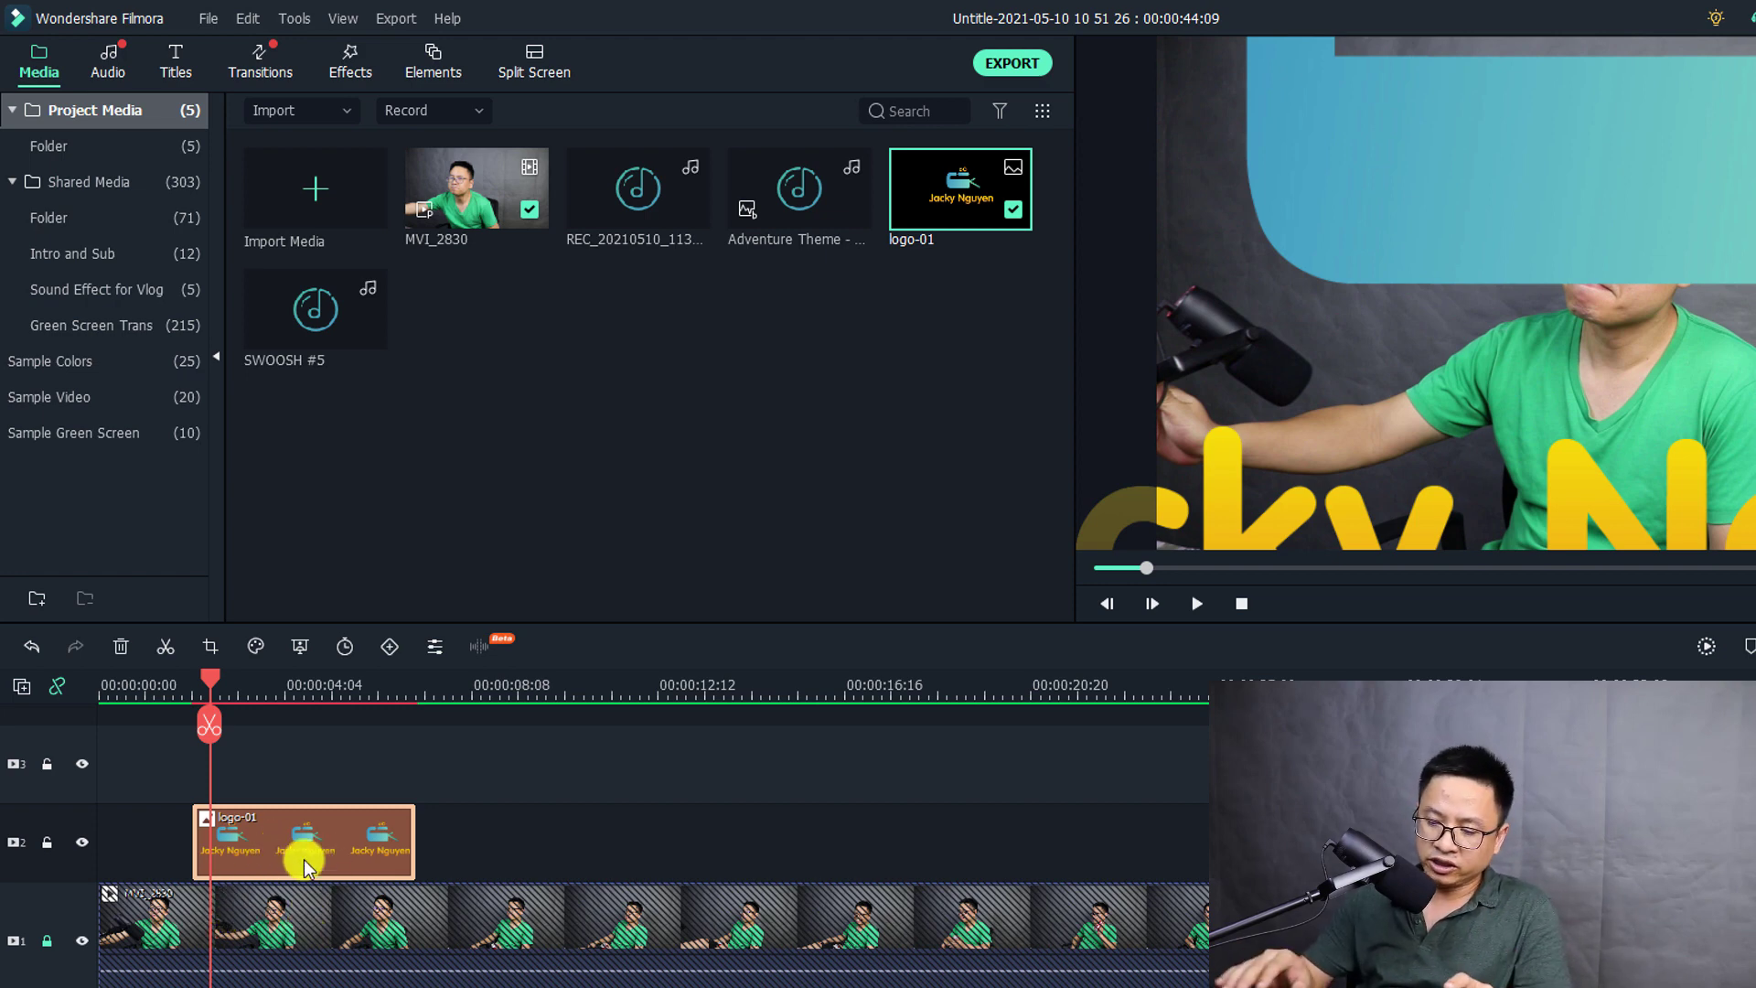
Step: Add an animation keyframe at the logo clip's start and another at 00:00:02:15 with the scale set to 19.11%
key(shift+Home)
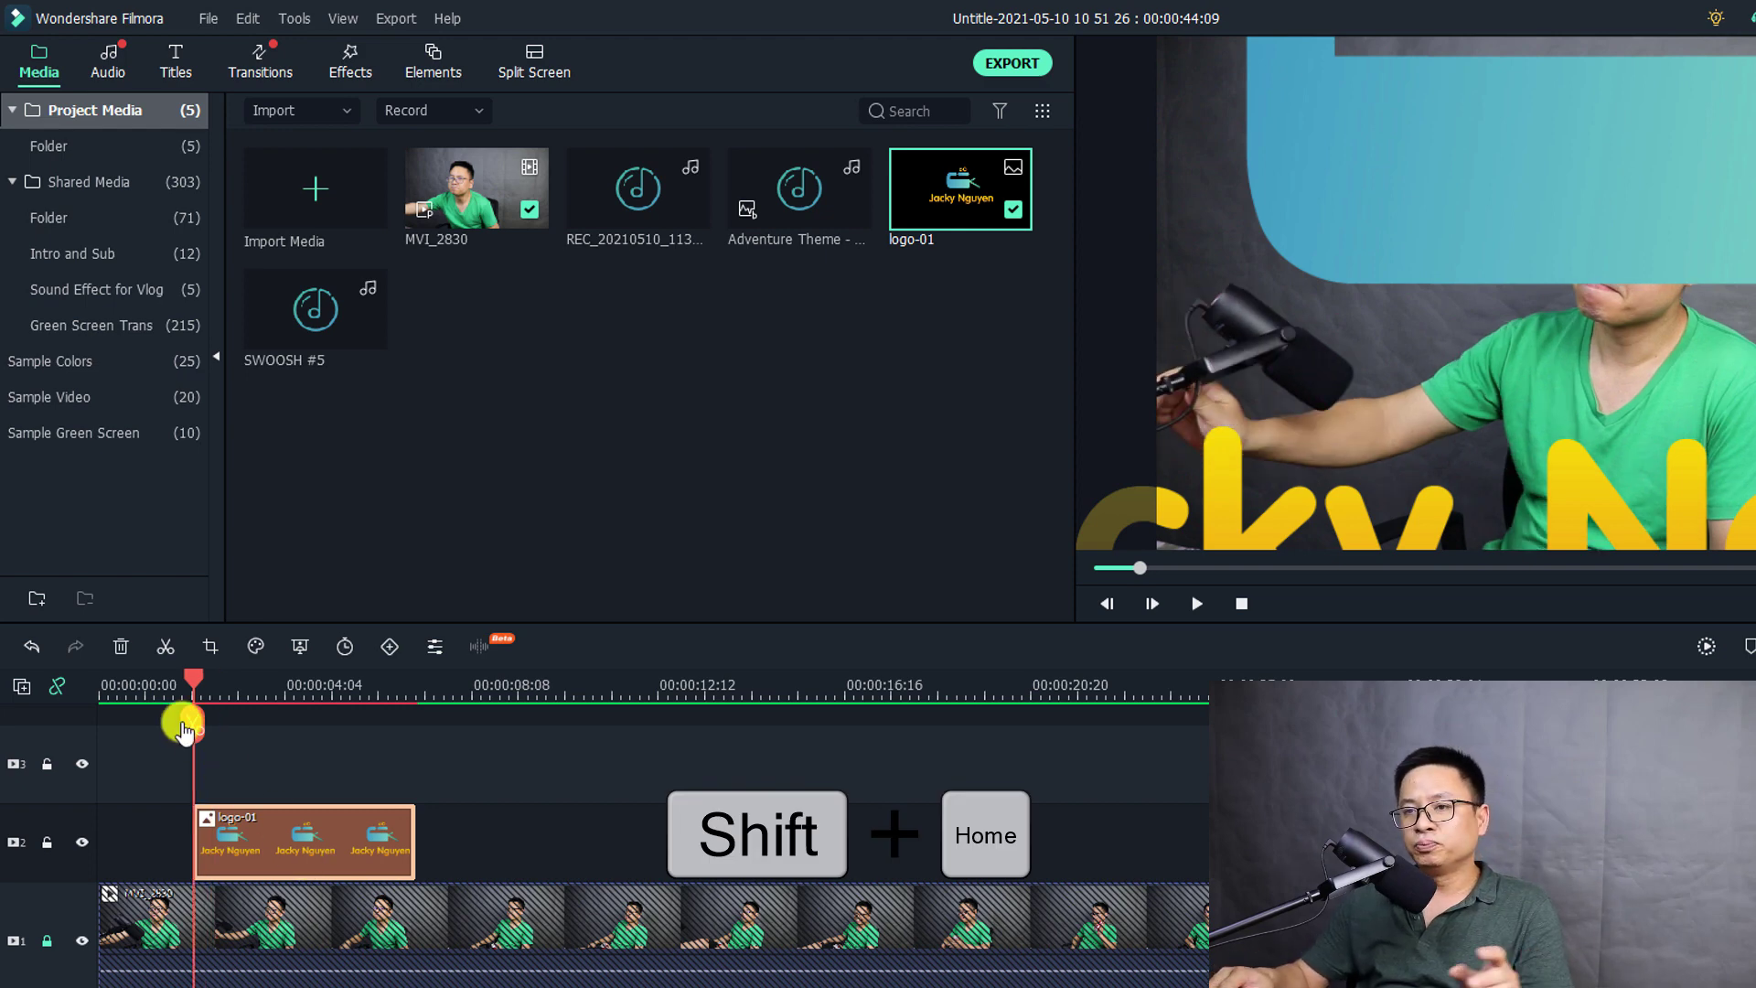
click(391, 648)
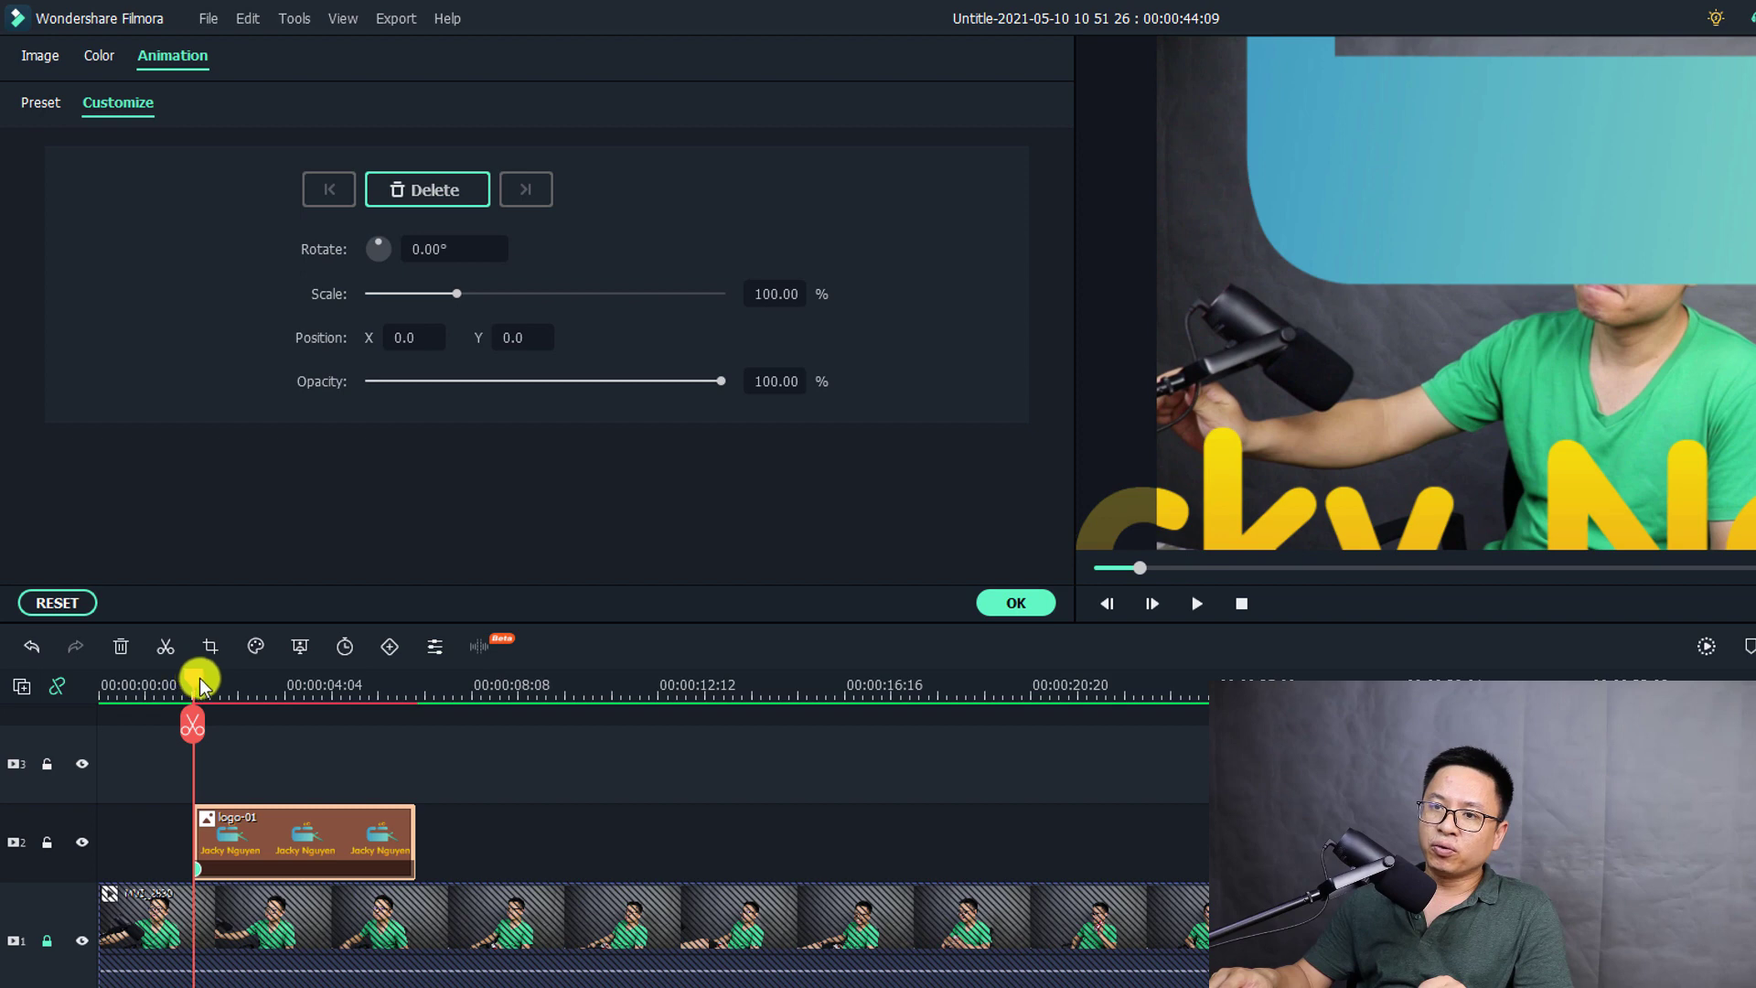
drag(199, 684, 215, 682)
click(238, 834)
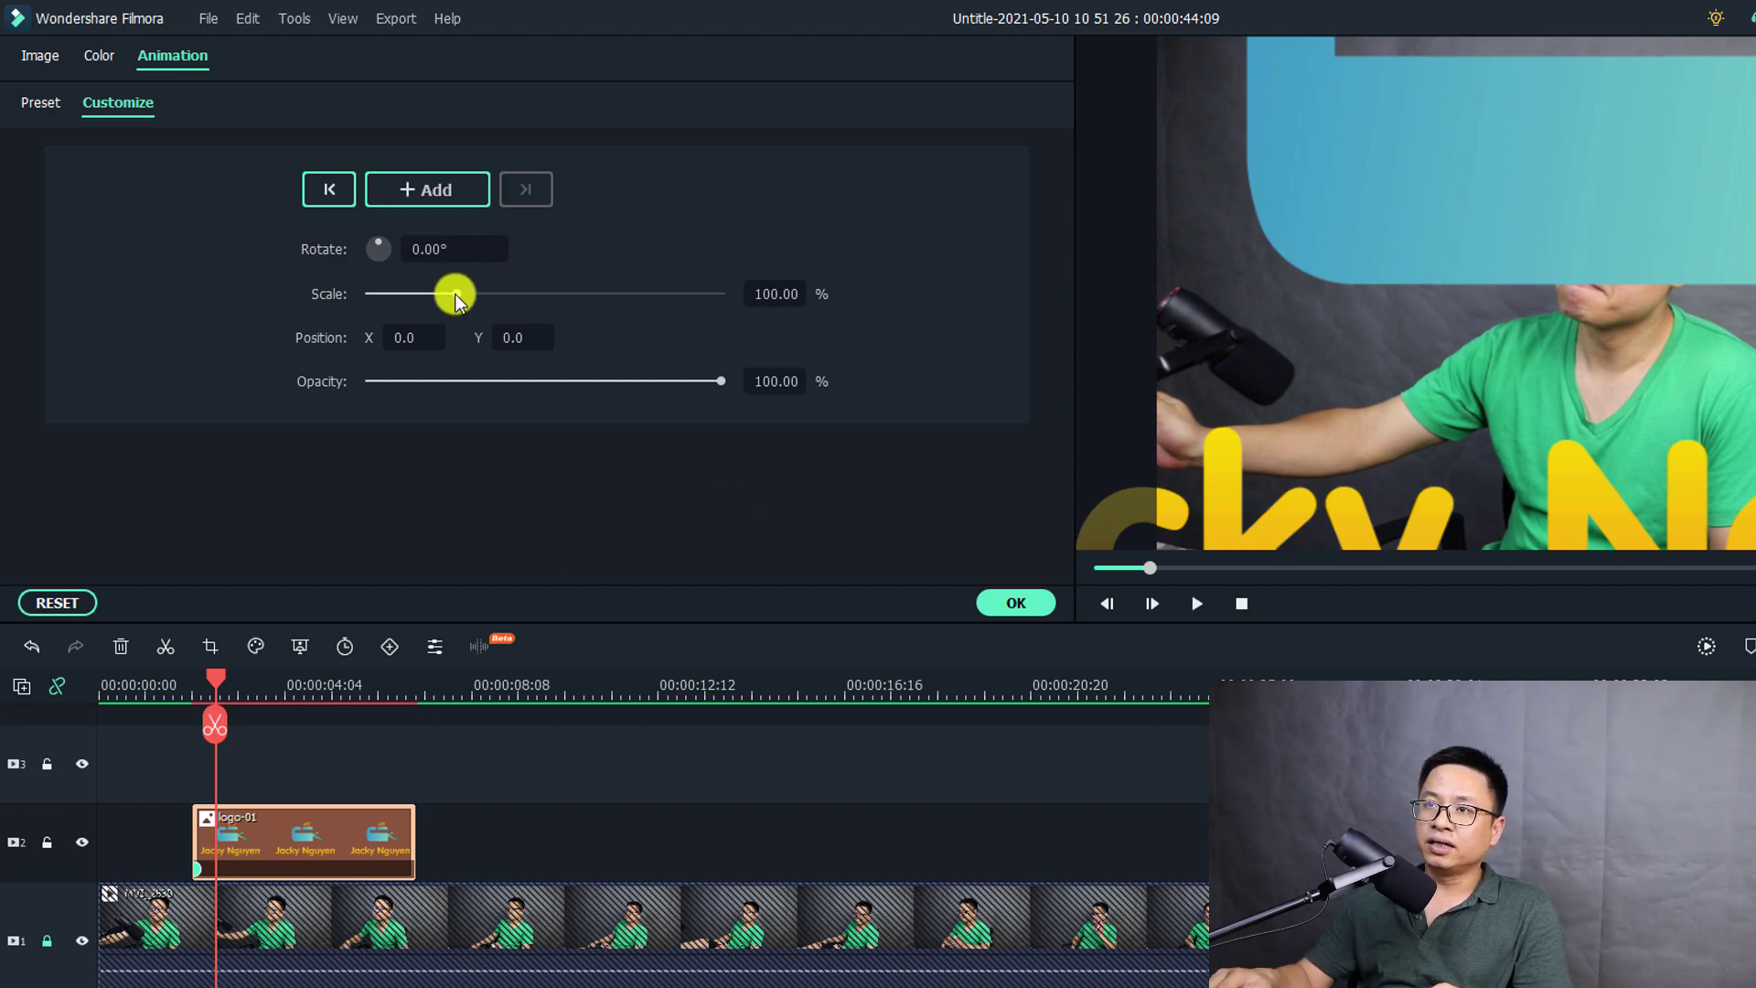
drag(454, 294, 327, 254)
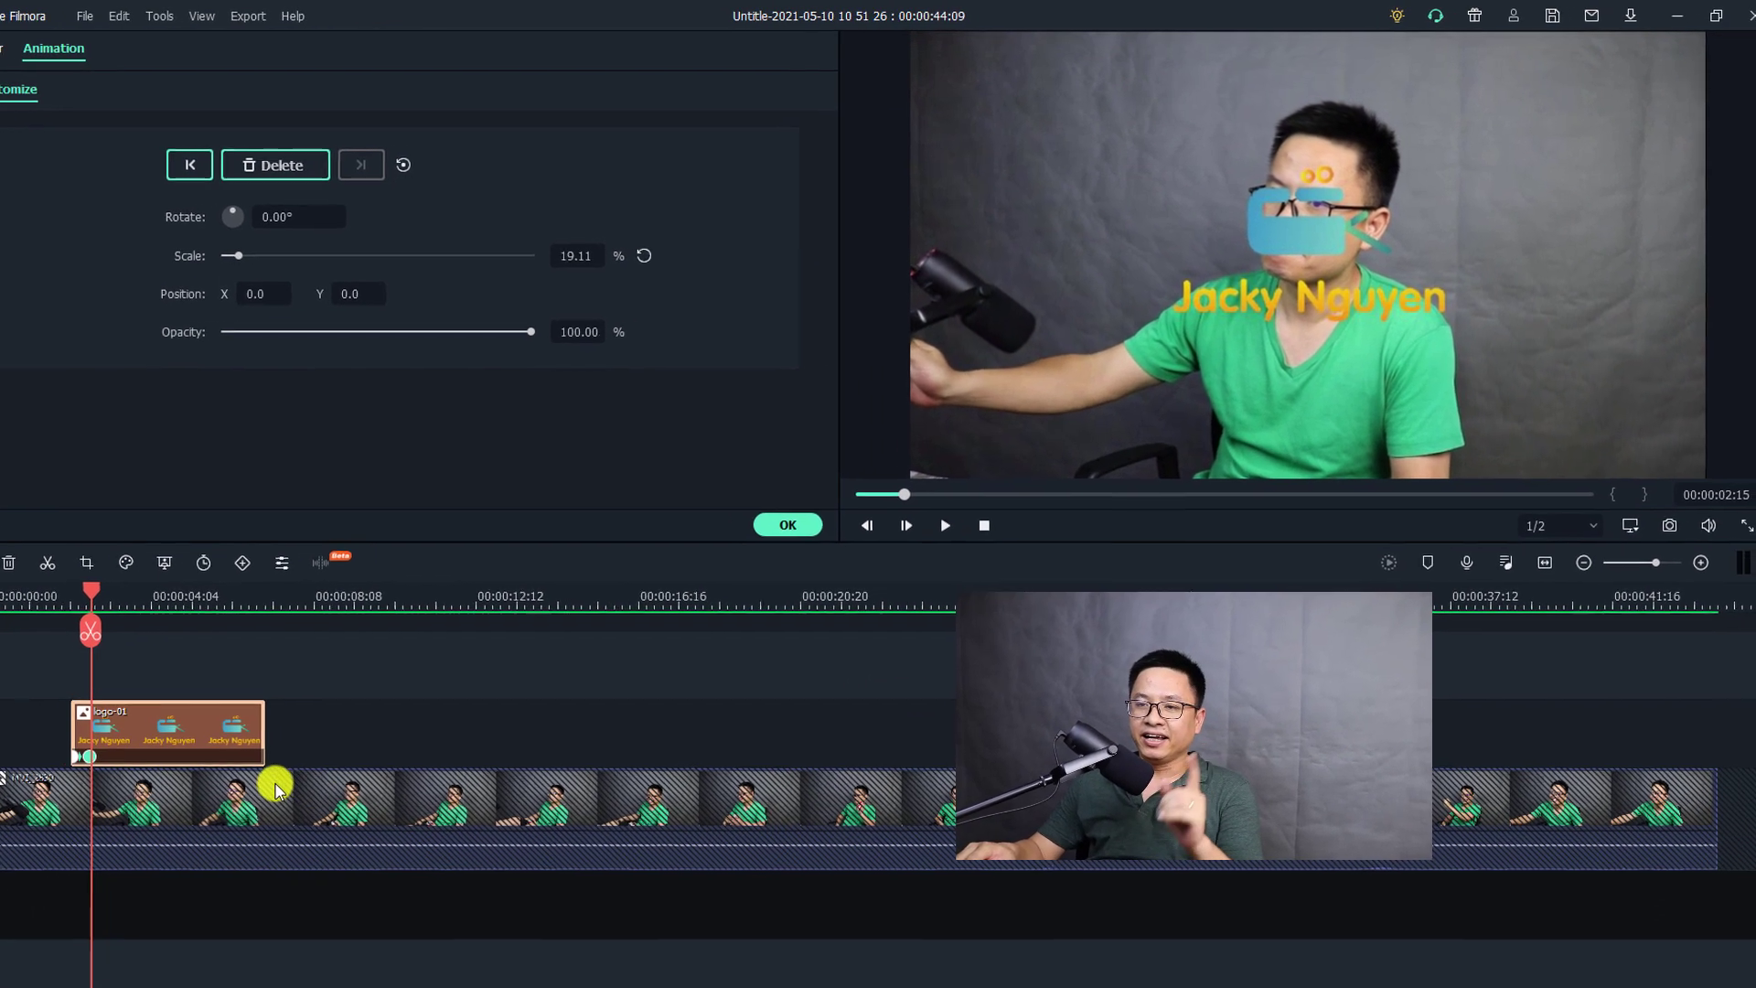
Step: Play back the logo's scale-down animation from 00:00:00:22, ahead of the clip's start
drag(47, 640, 23, 641)
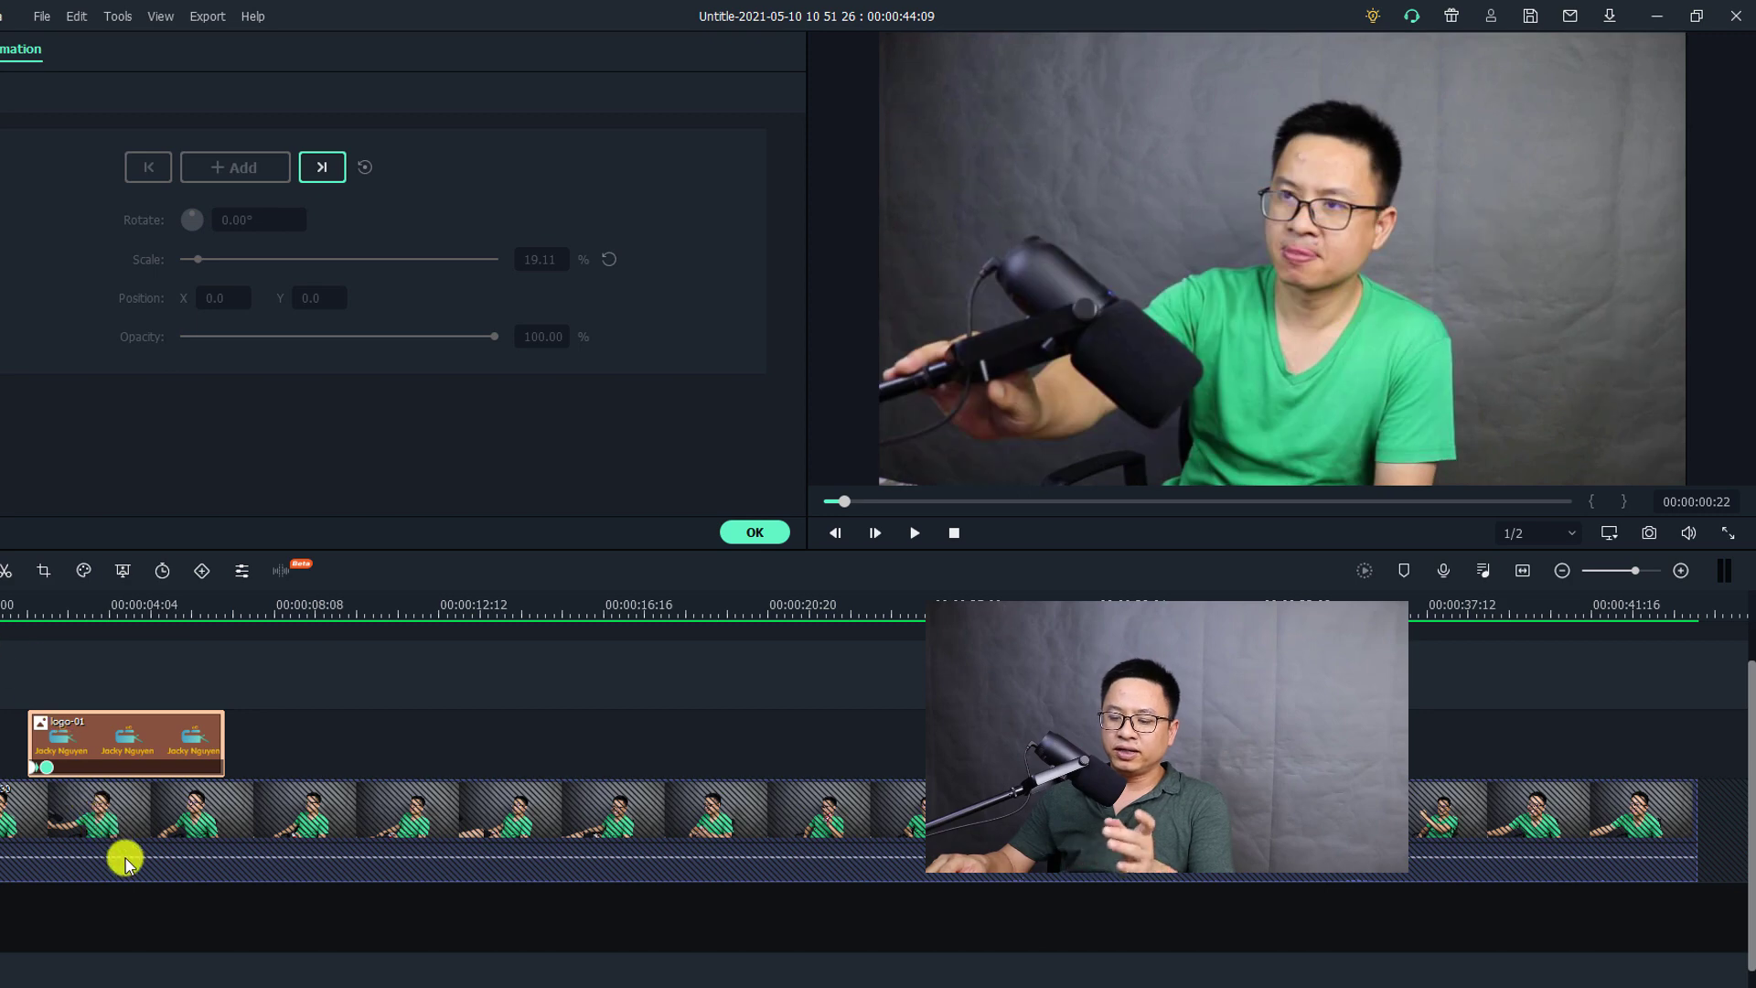
key(space)
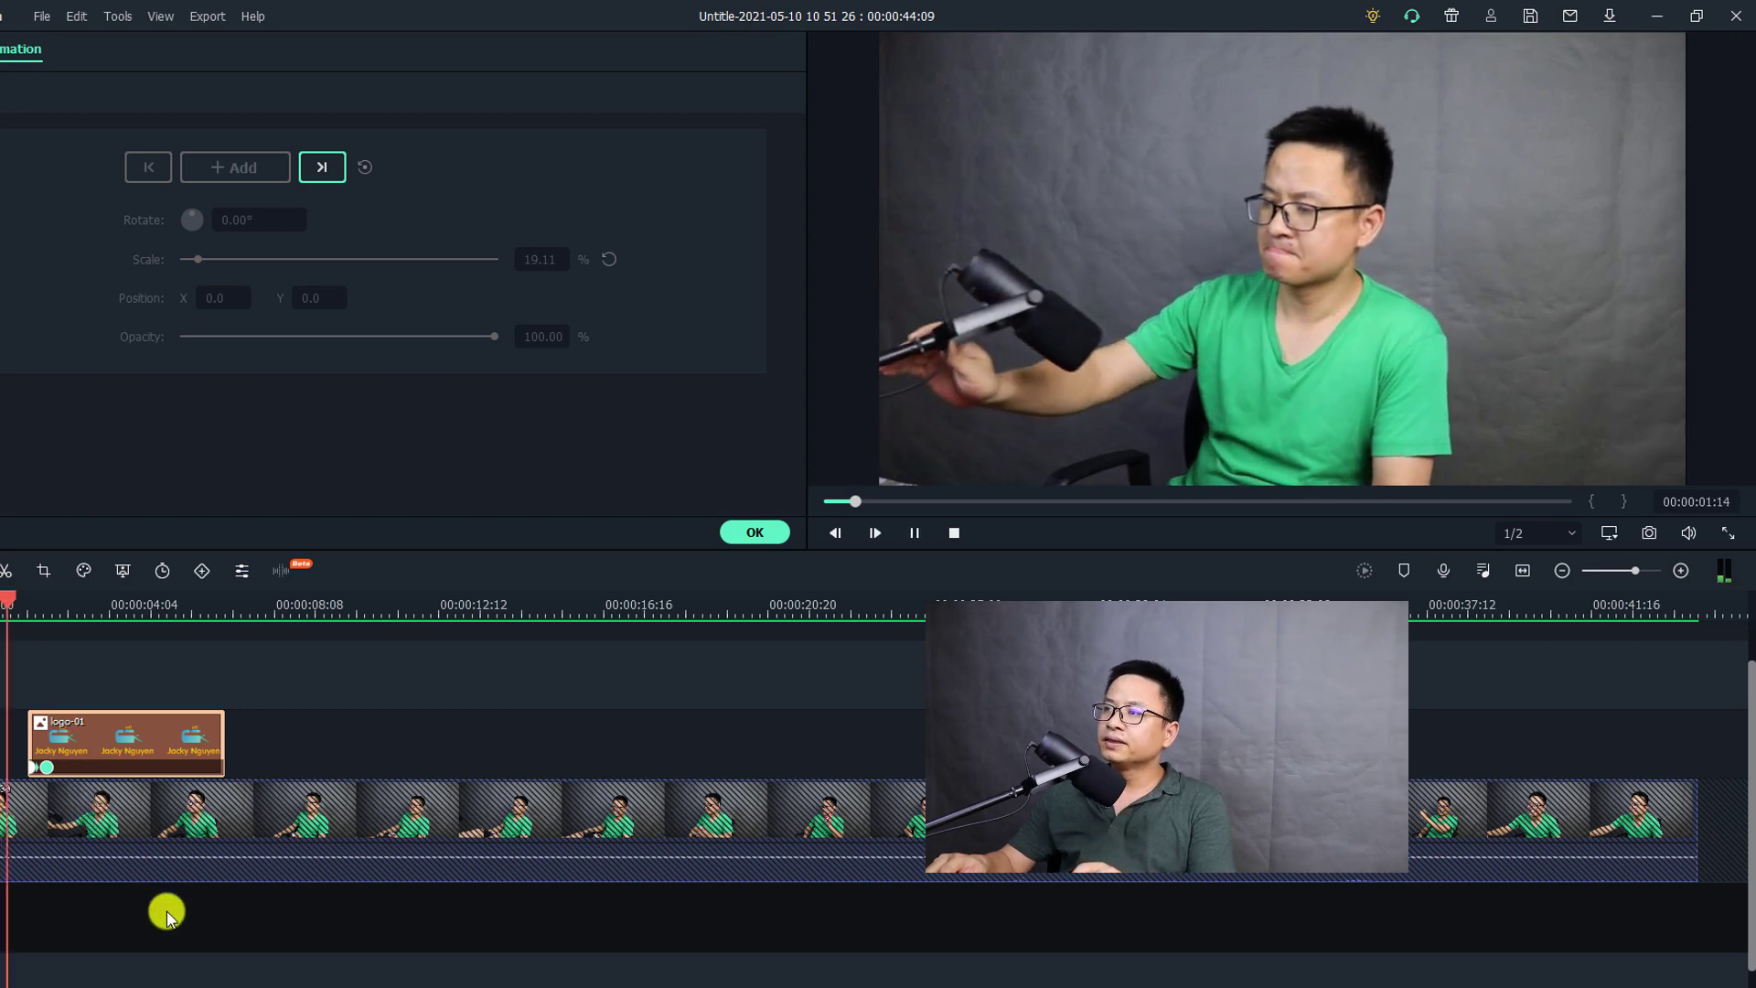
key(space)
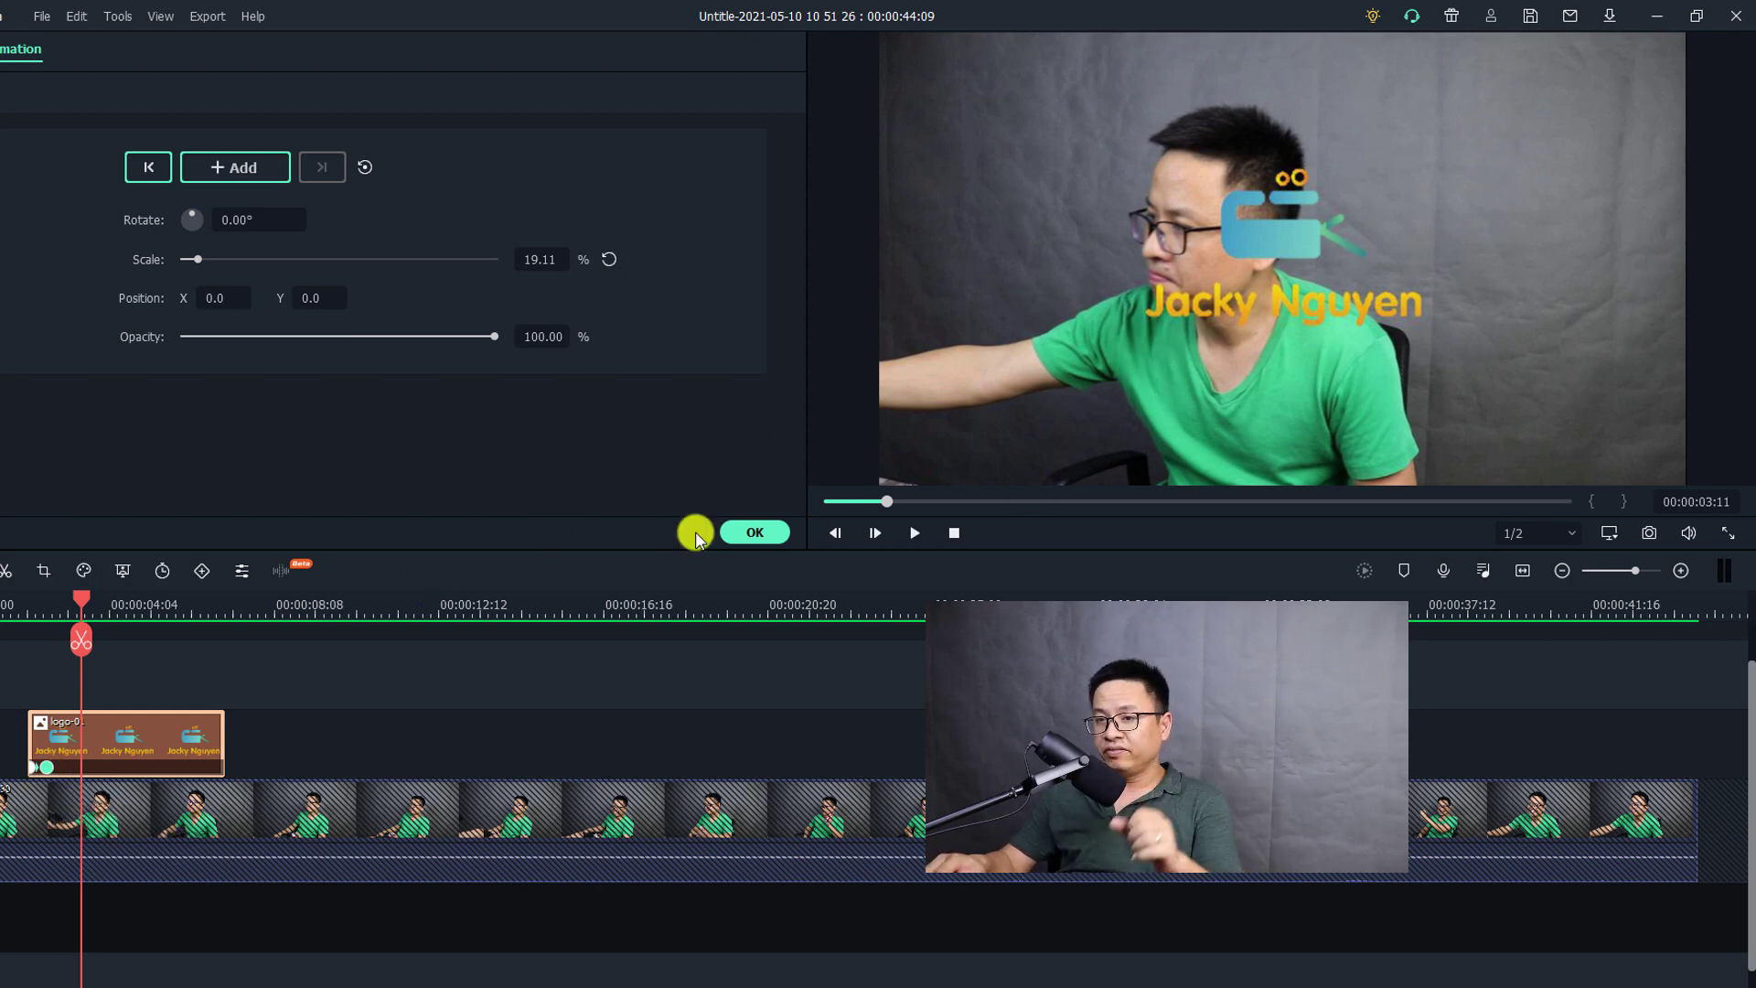
Step: Add a third animation keyframe to the logo clip at about 00:00:03:12, keeping its scale at 19.11%
scroll(184, 600, up, 5)
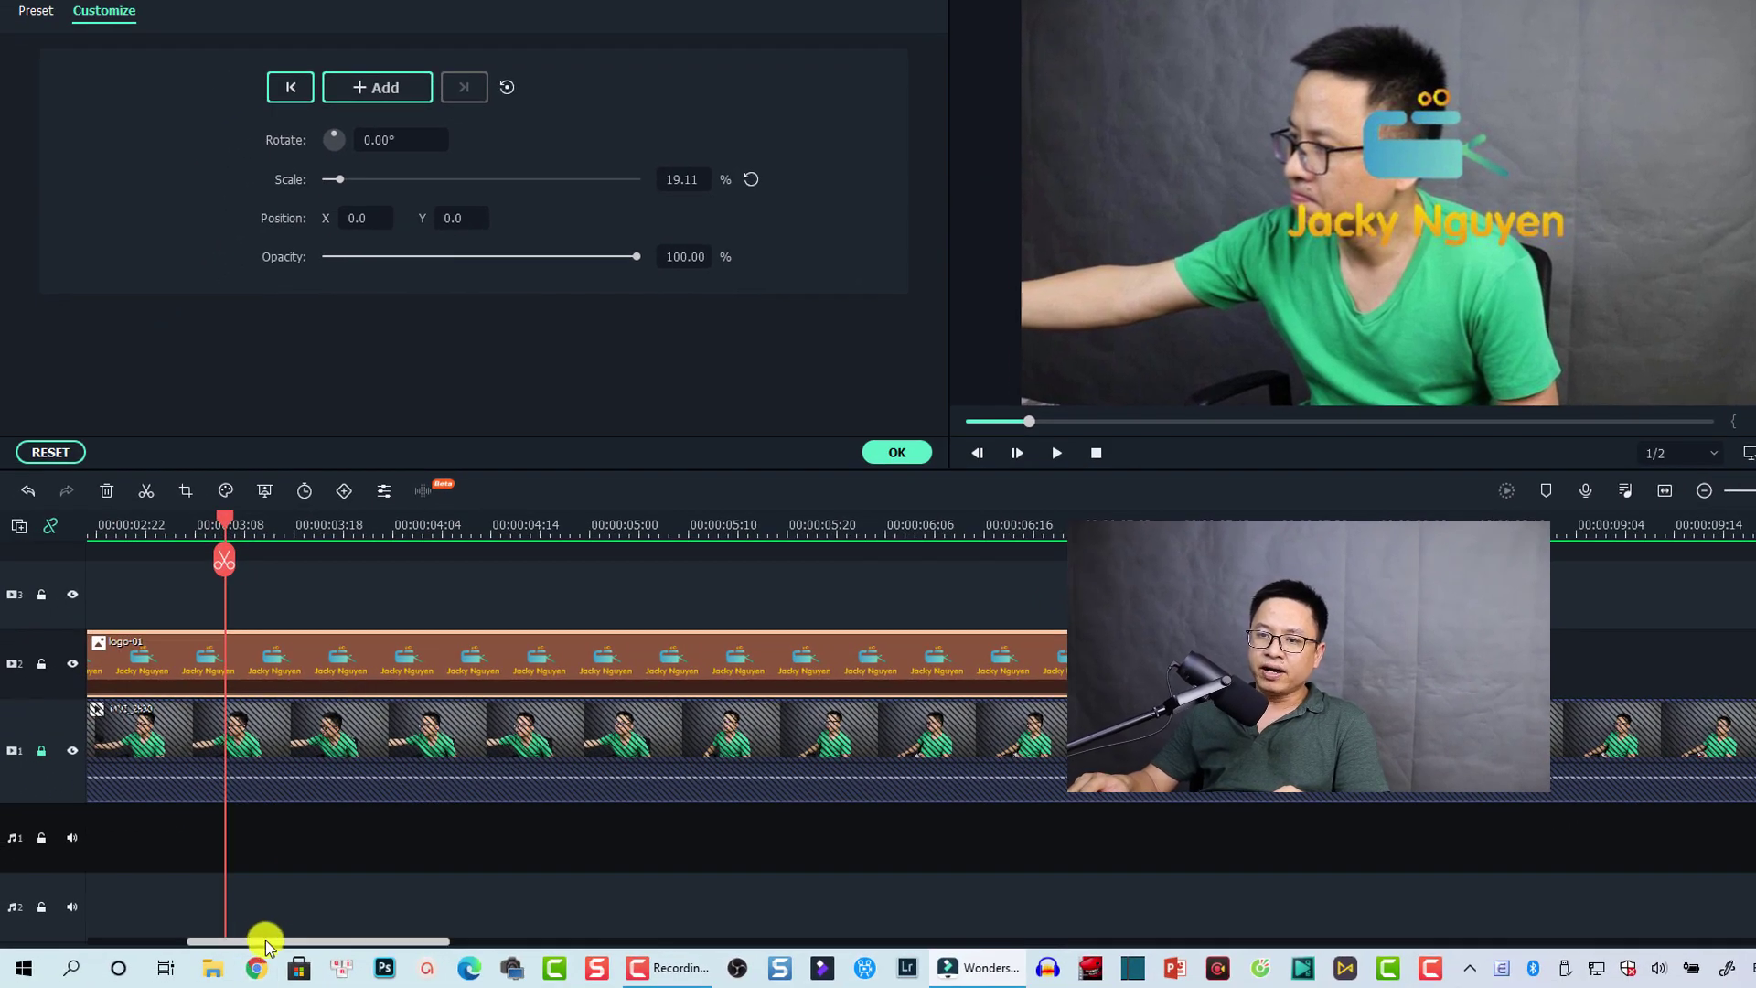
drag(265, 940, 119, 920)
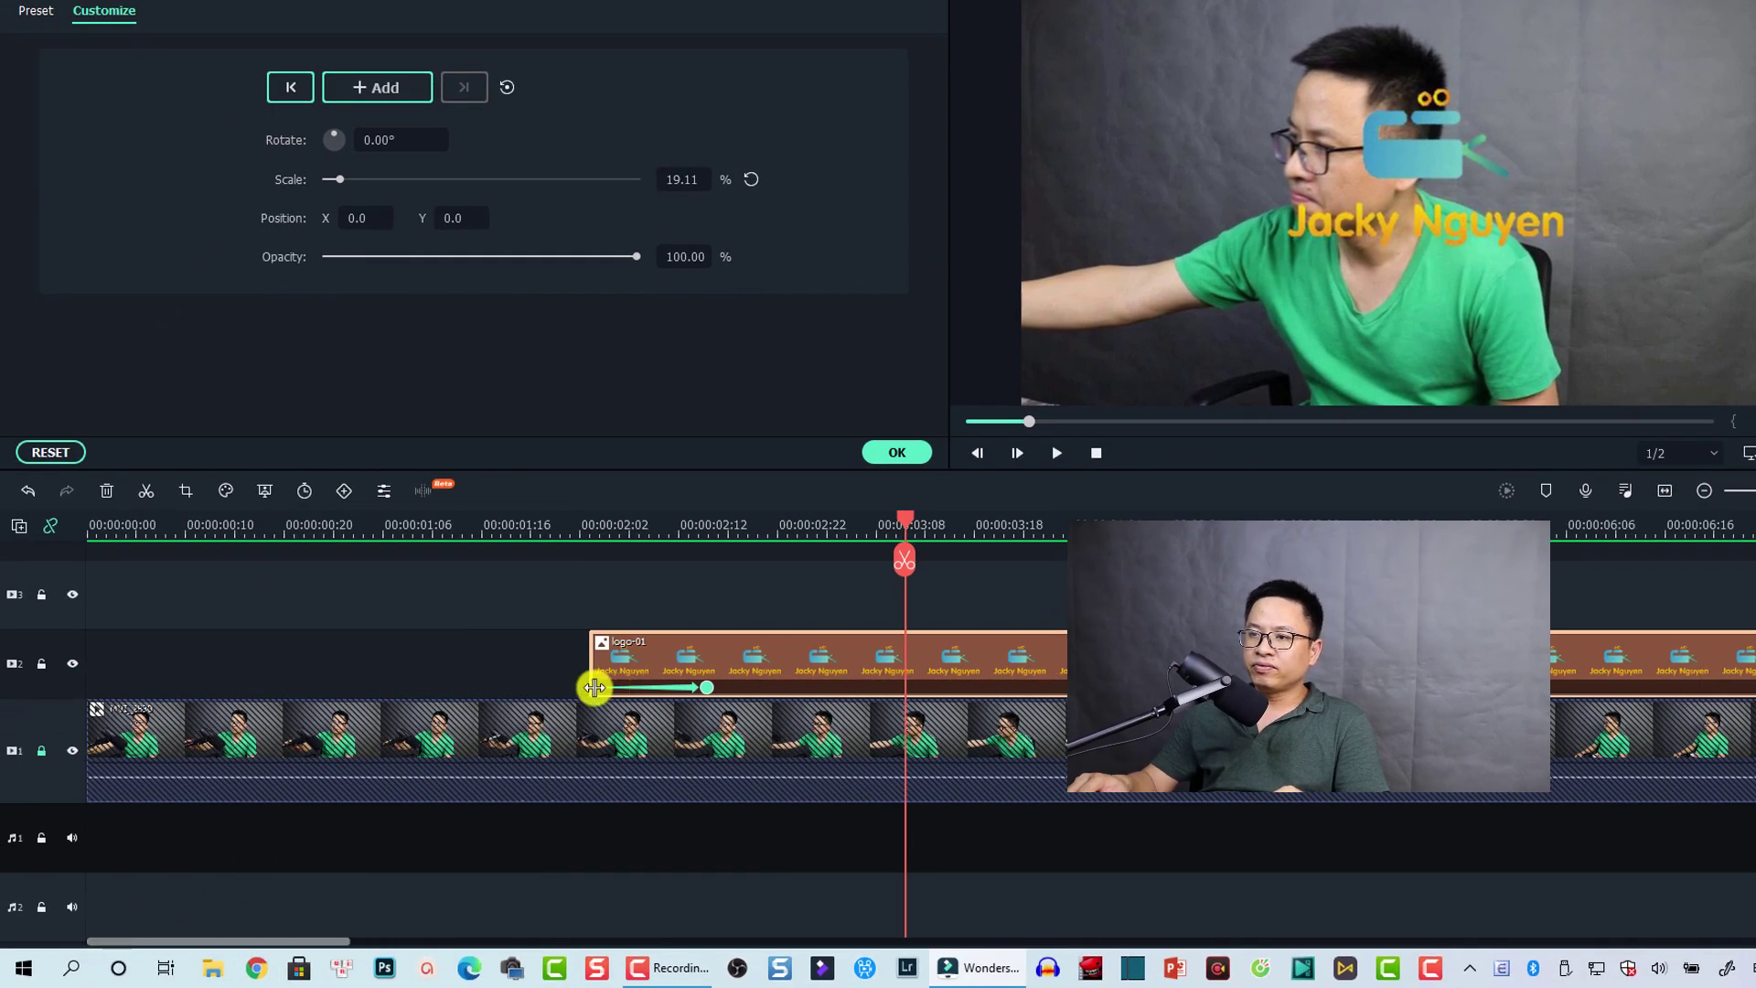
mouse_move(702, 696)
mouse_down()
mouse_move(655, 680)
mouse_move(907, 678)
mouse_move(712, 687)
mouse_up()
key(ctrl+minus)
click(227, 518)
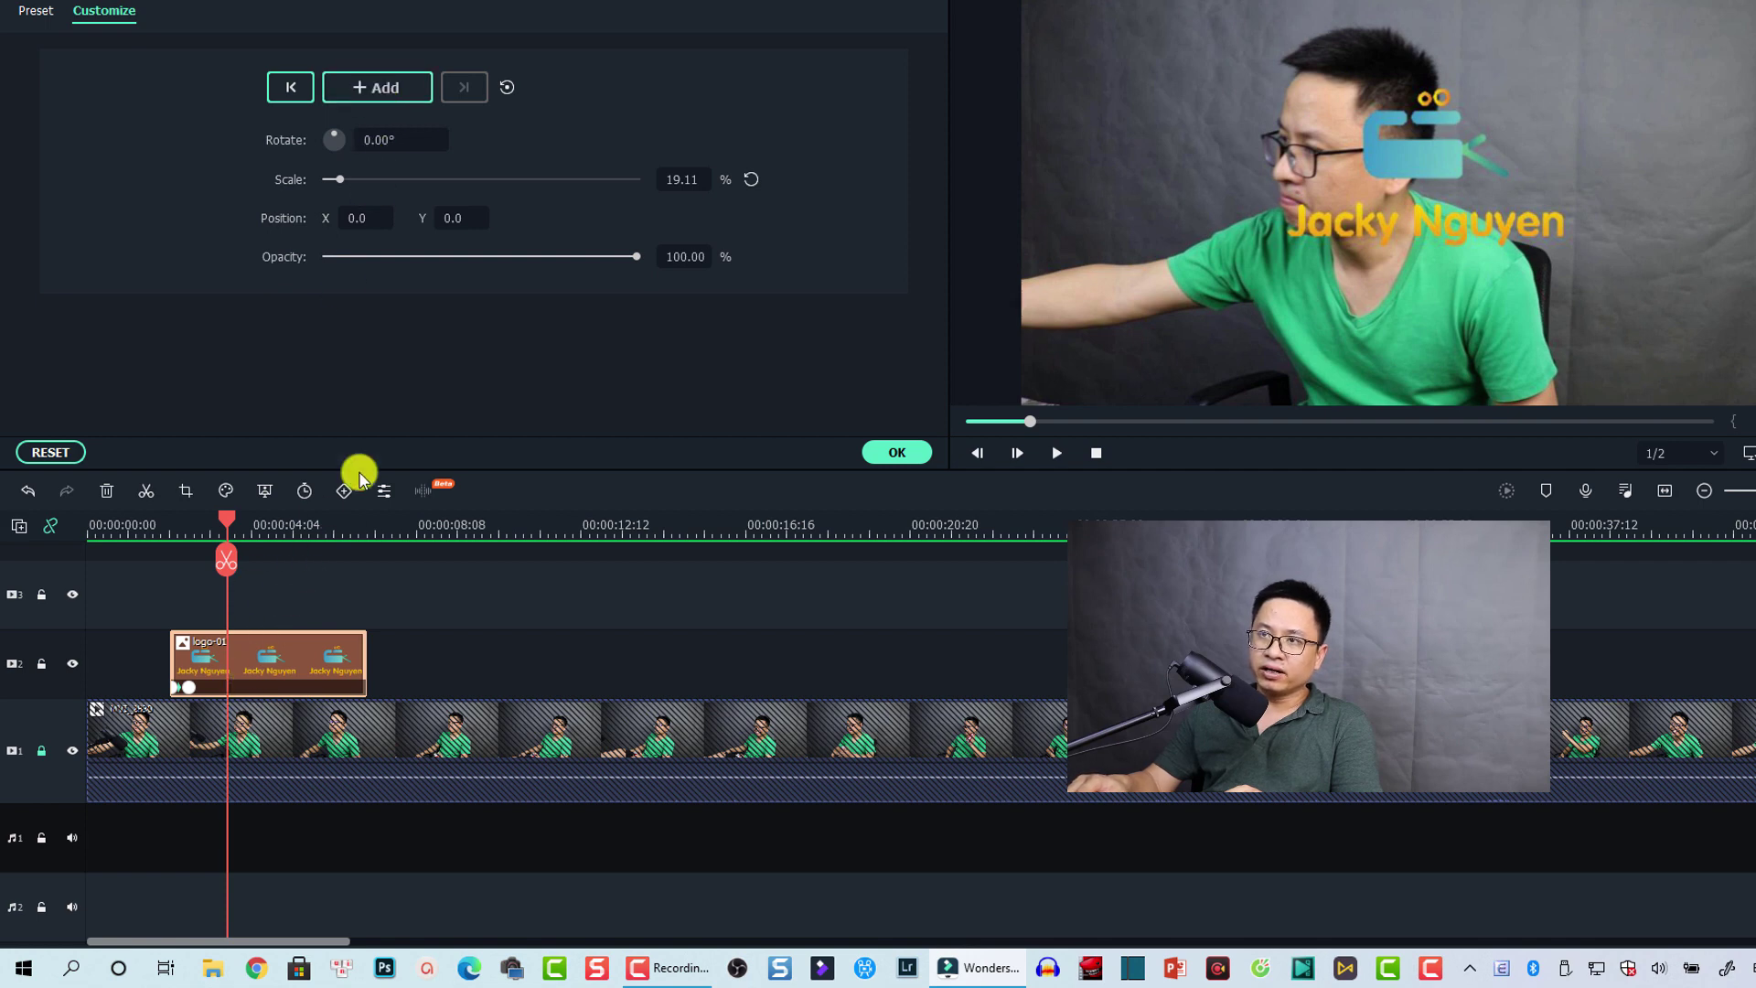
click(371, 91)
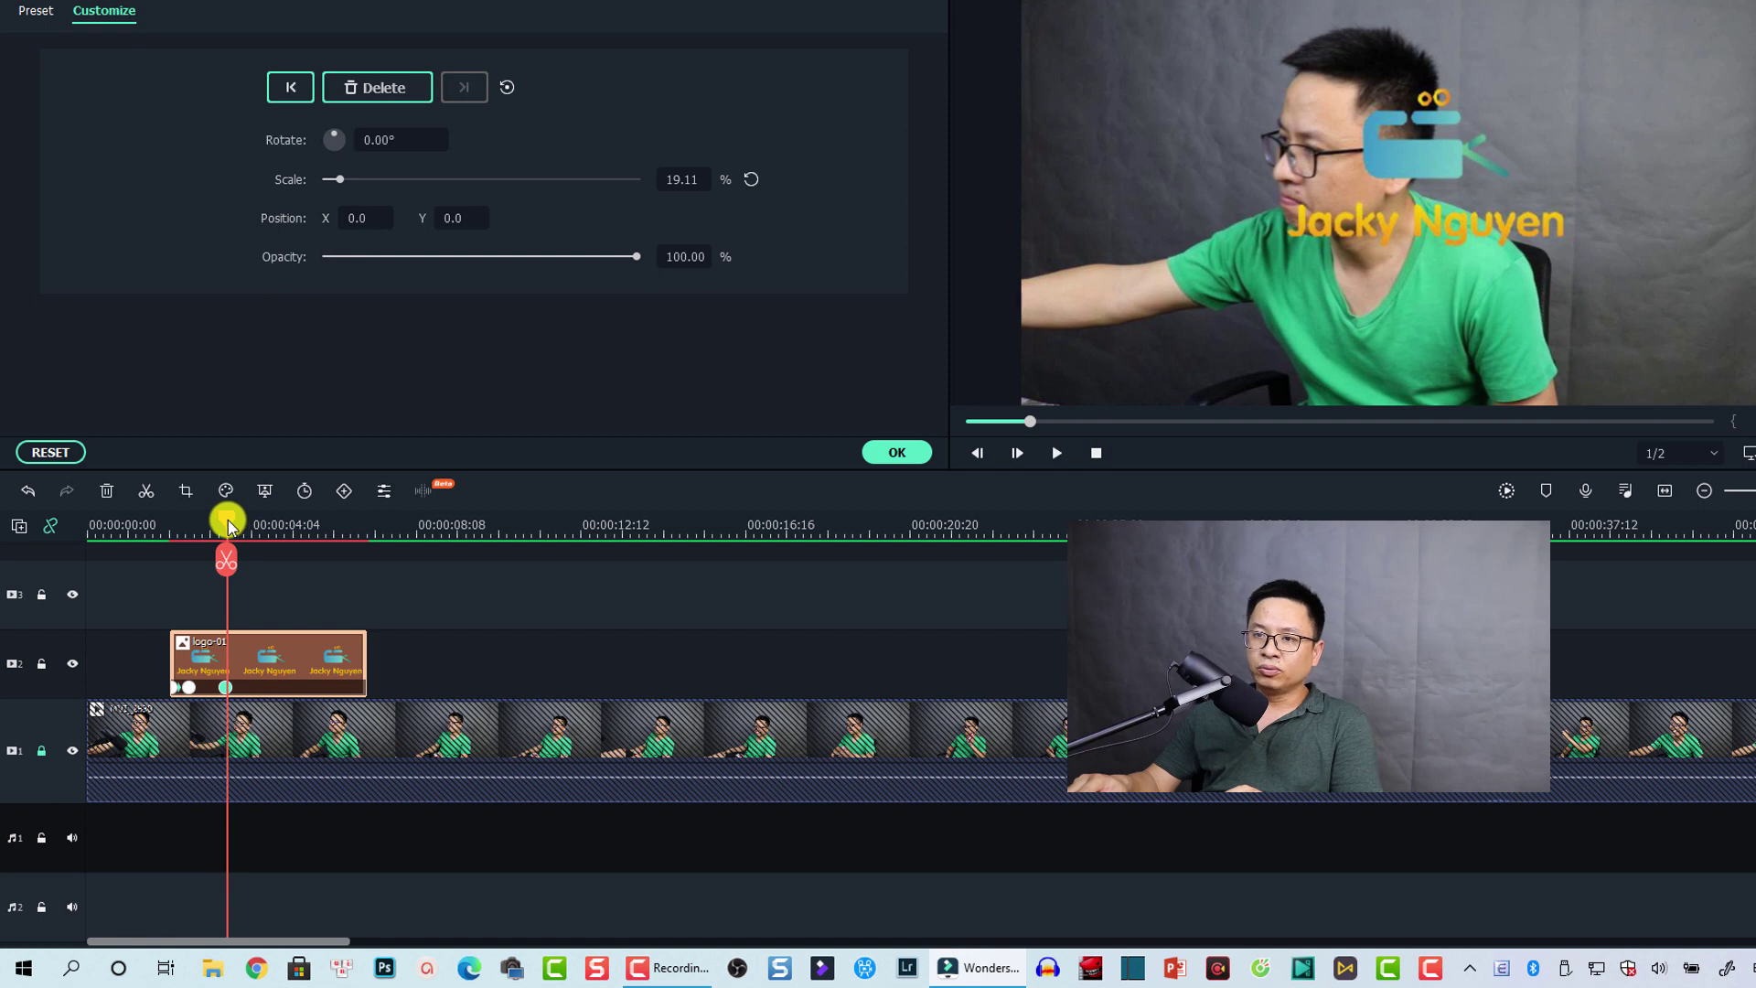
Step: Add a logo keyframe at about 00:00:04:00 with scale 8.60% and position X -306.0, Y -163.9, in the frame's lower-left corner, and apply it
drag(228, 526, 247, 533)
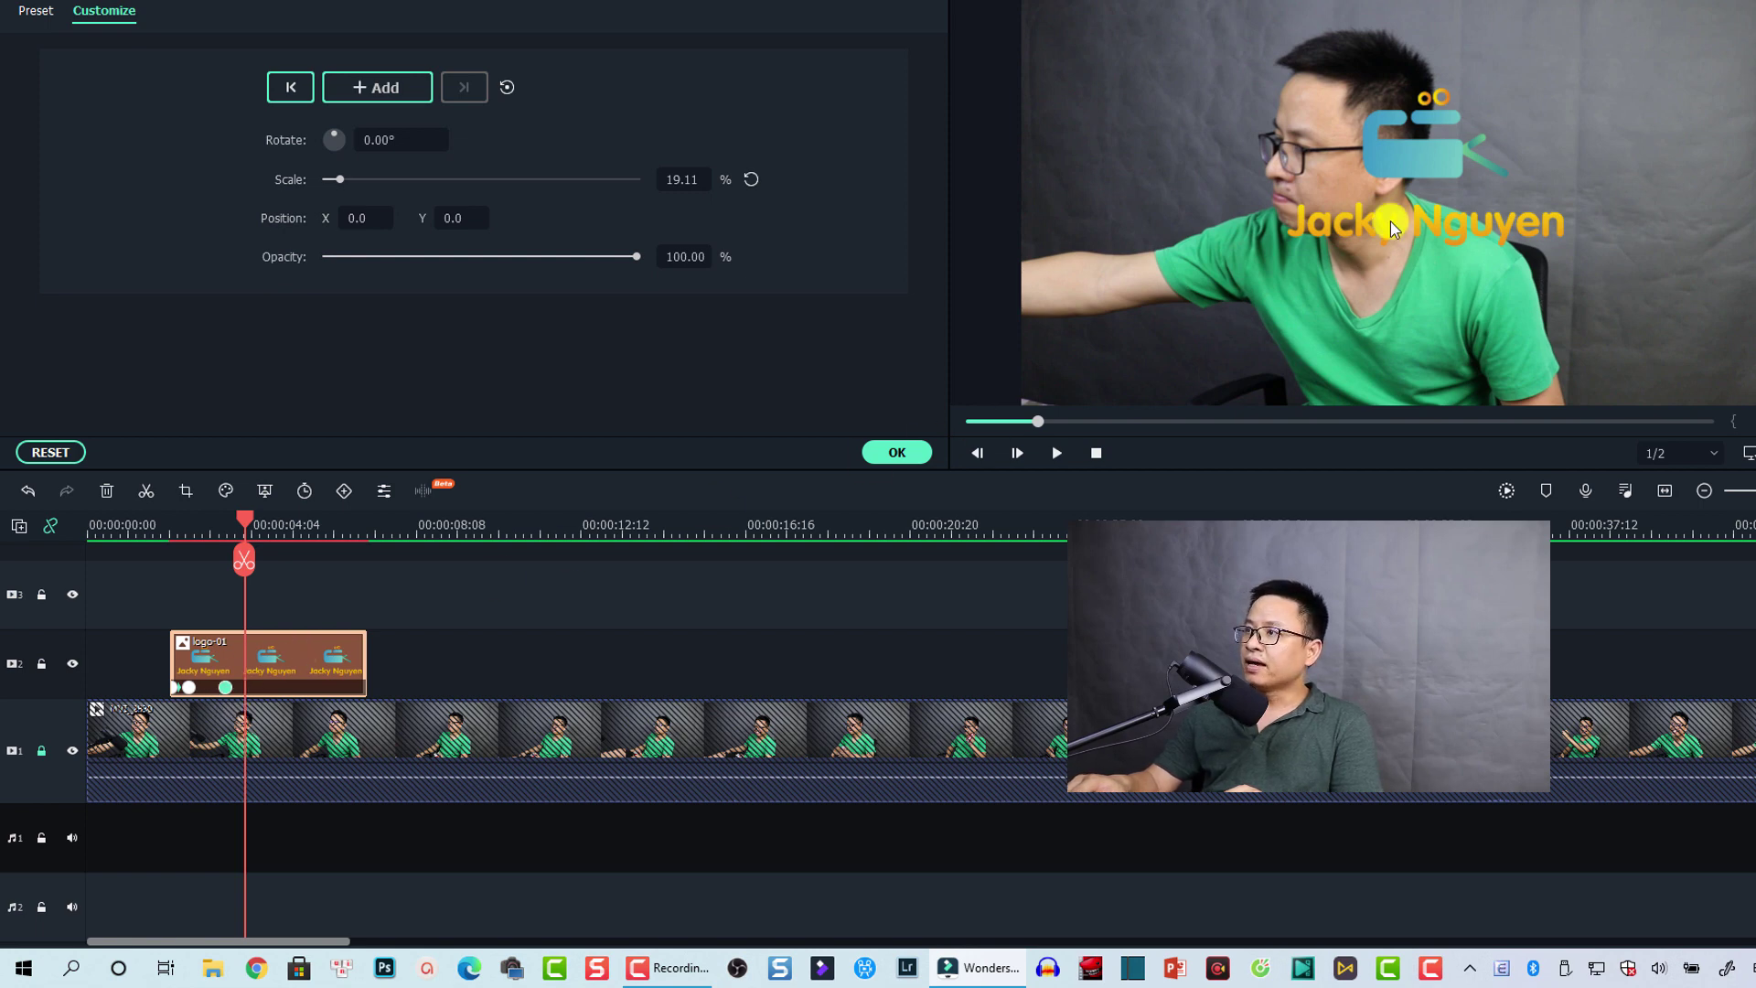
click(1402, 174)
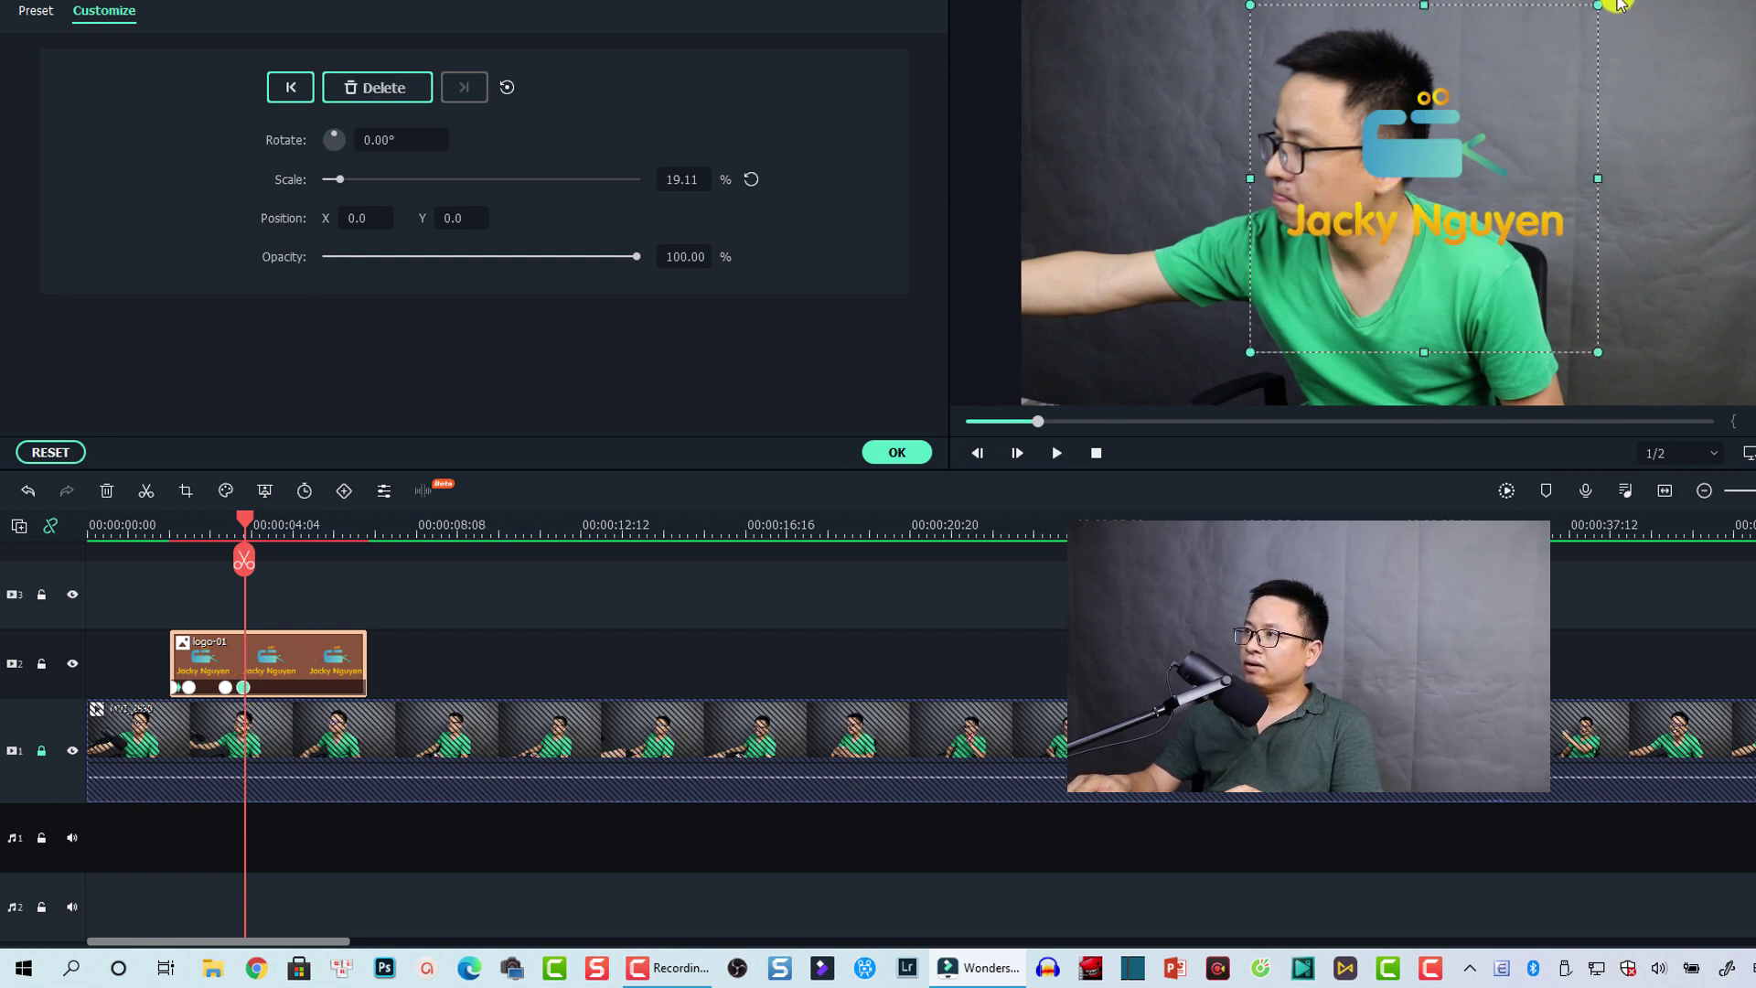
drag(1594, 5, 1405, 197)
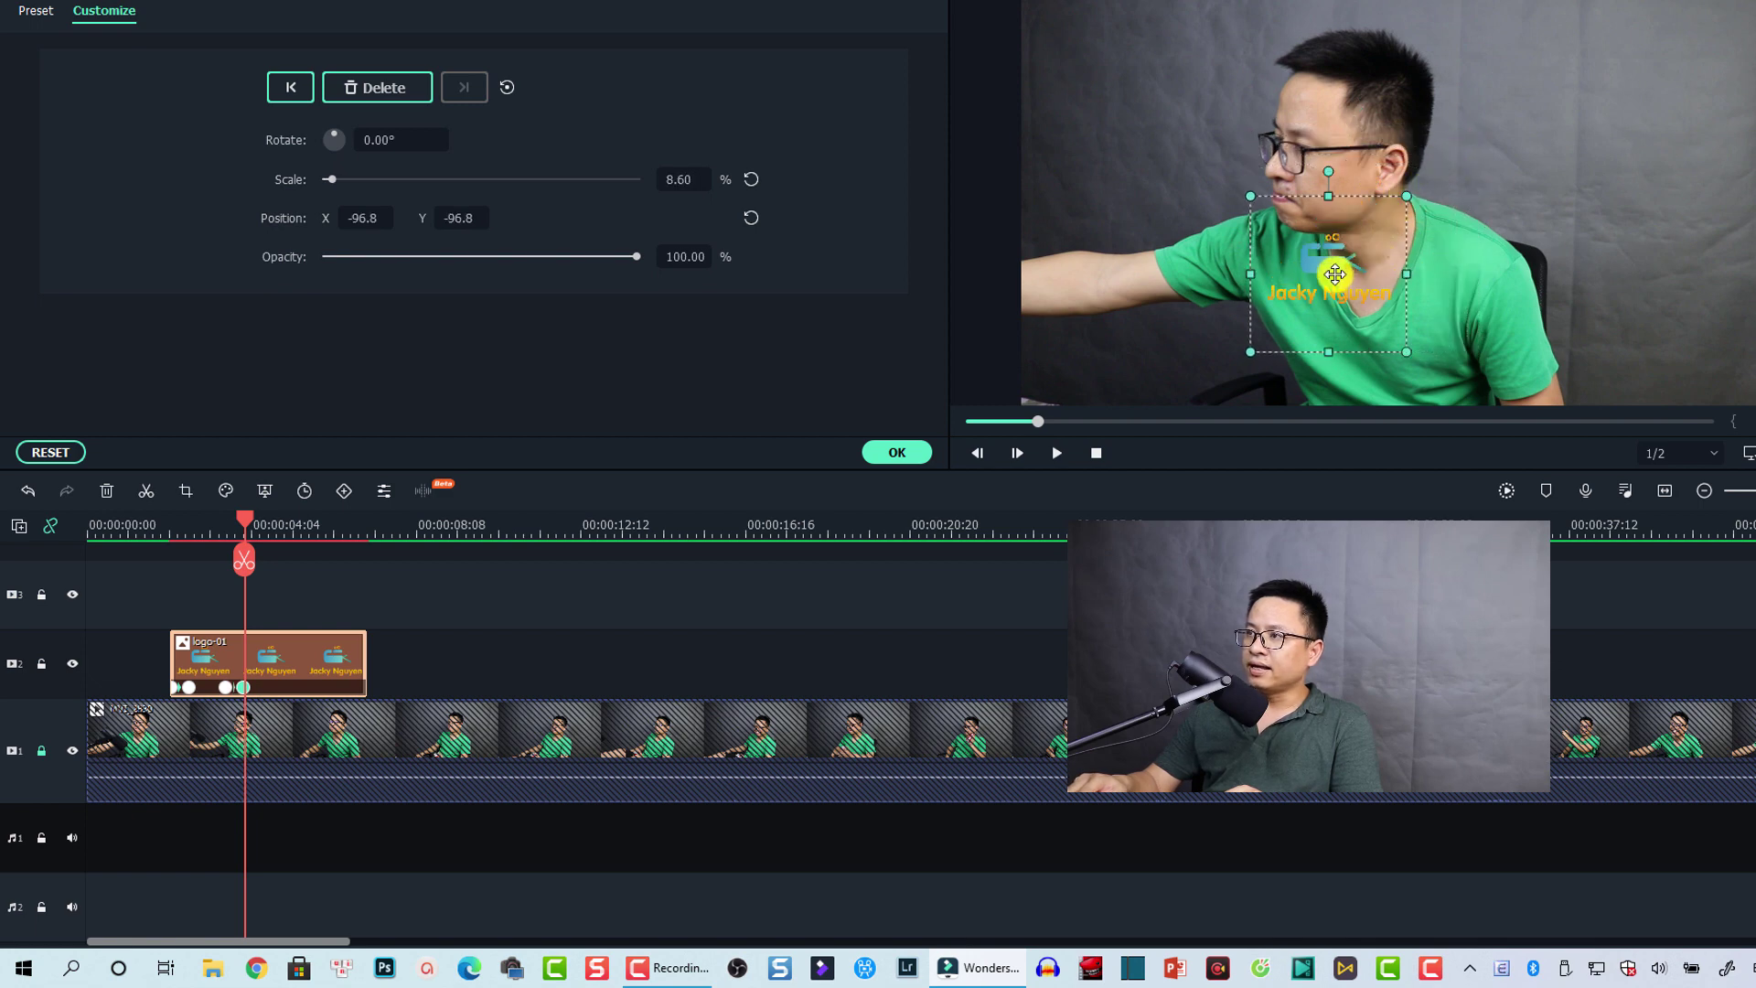
mouse_move(1143, 331)
mouse_down()
mouse_move(1125, 351)
mouse_move(1130, 336)
mouse_up()
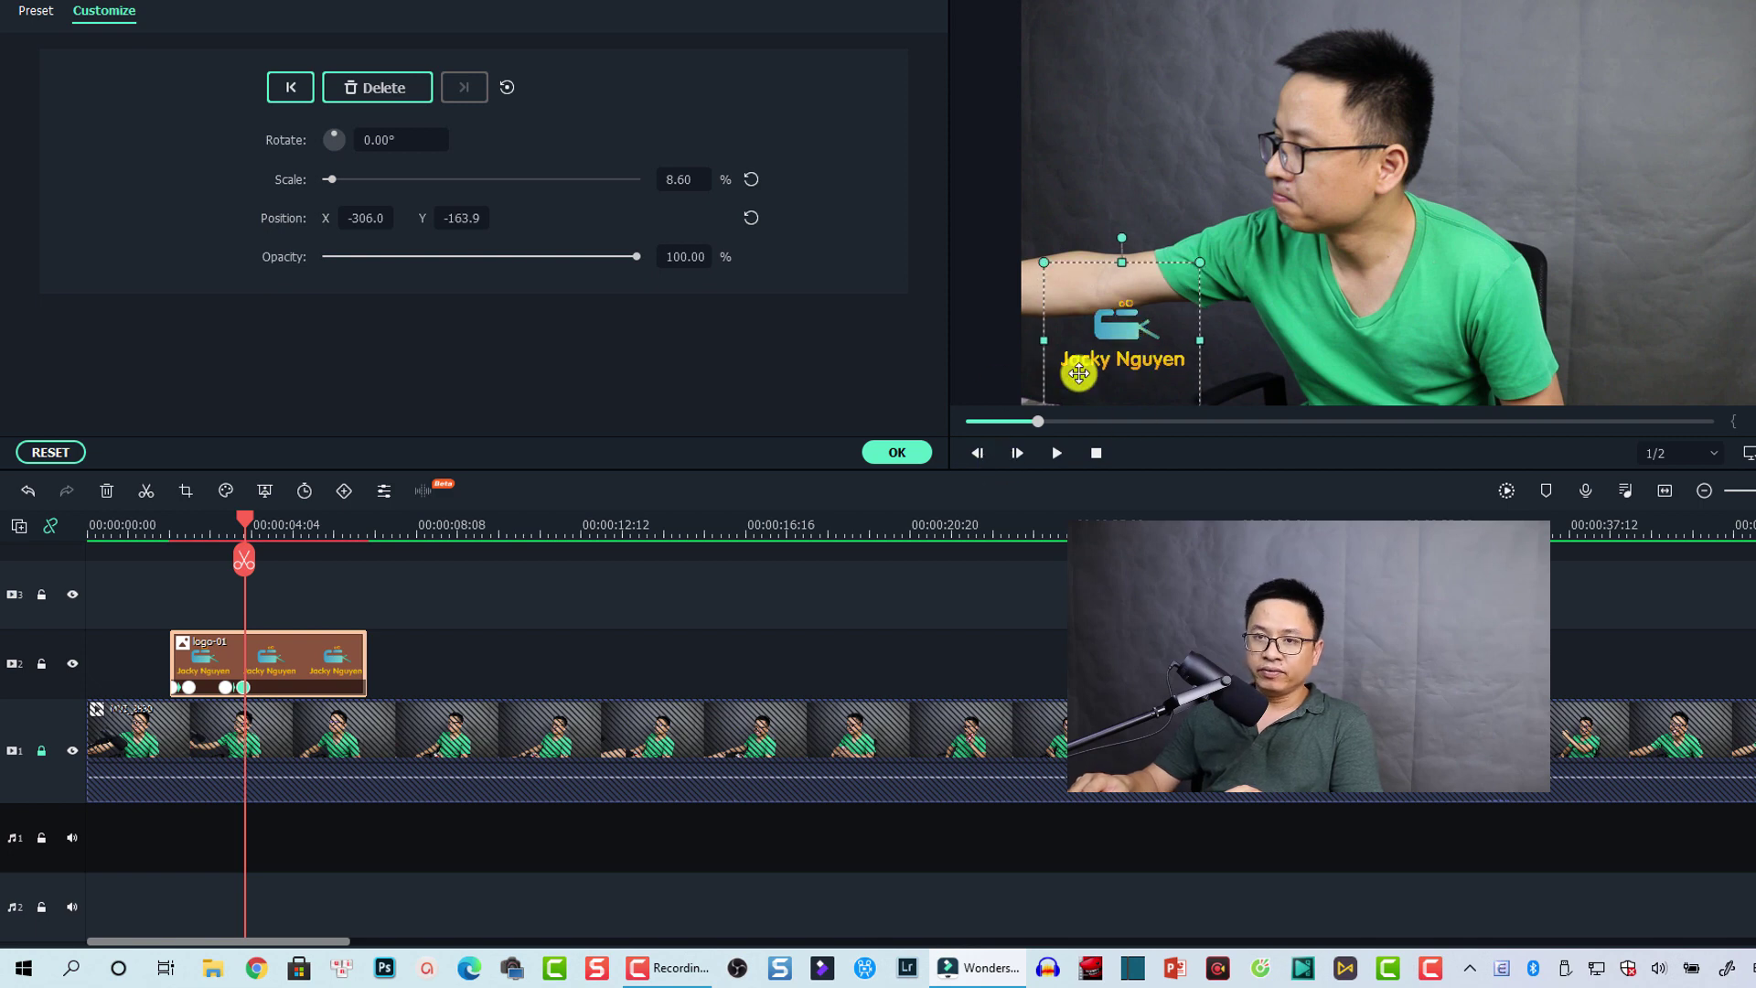
click(896, 454)
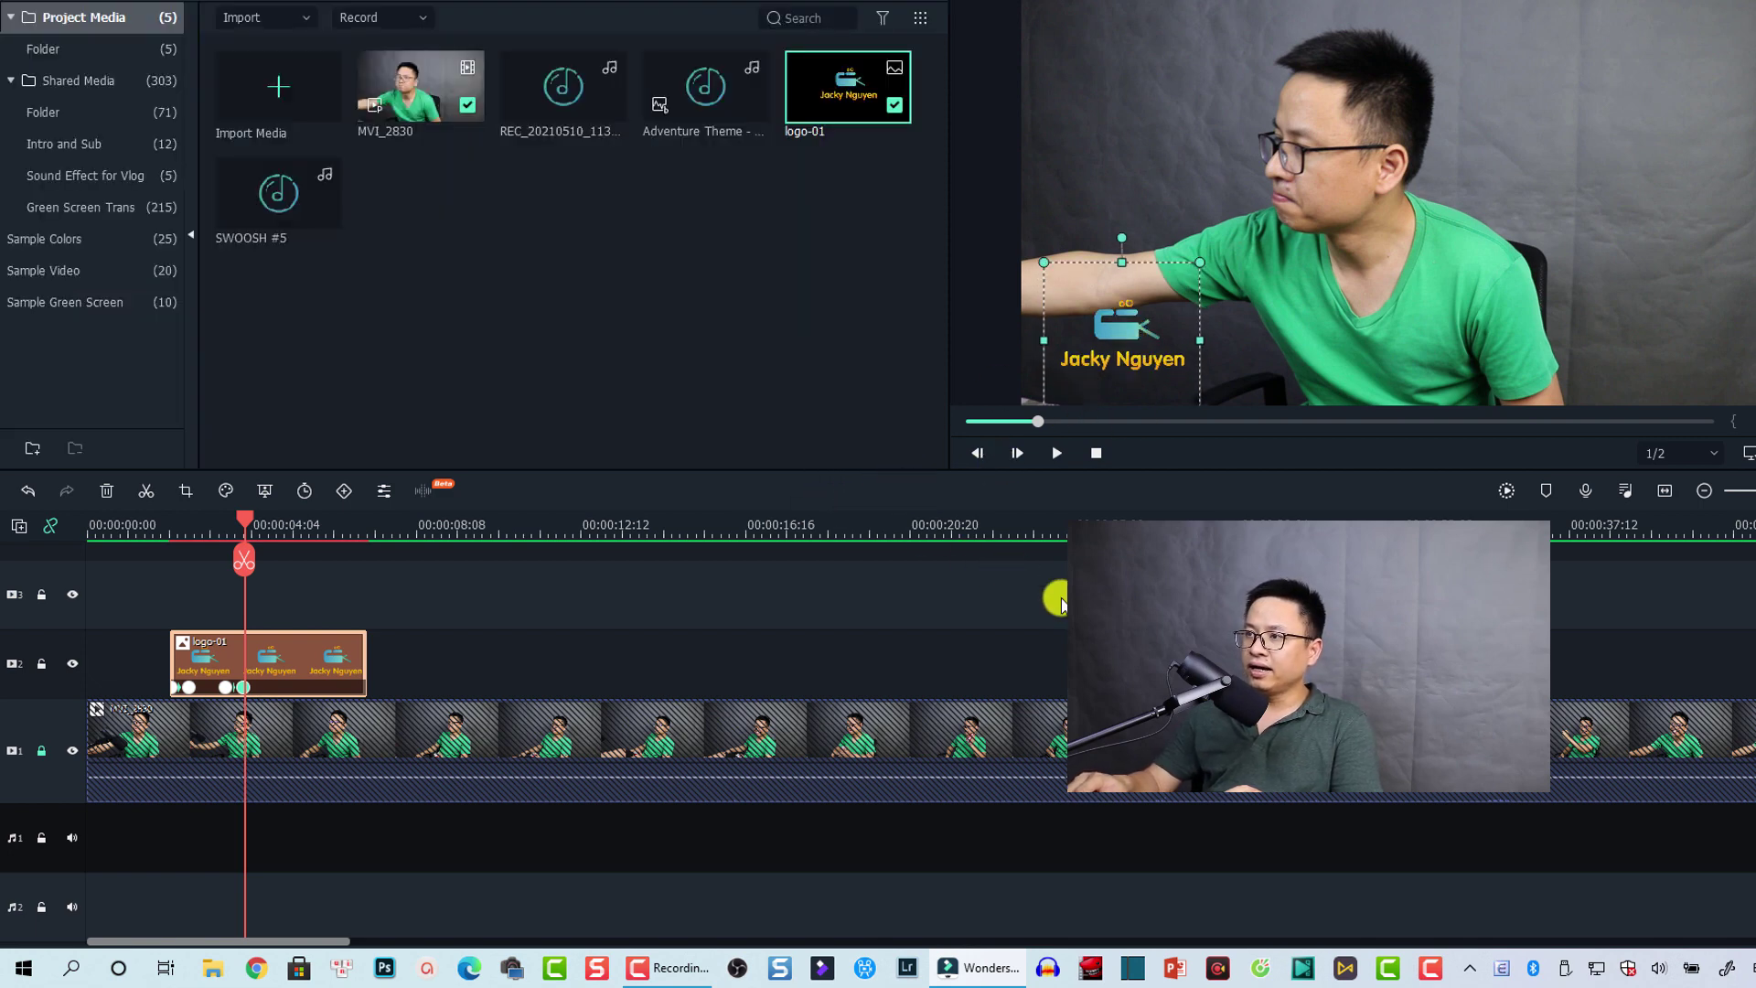
Step: Render the timeline preview and play back the logo animation from just before the clip's start
click(1506, 491)
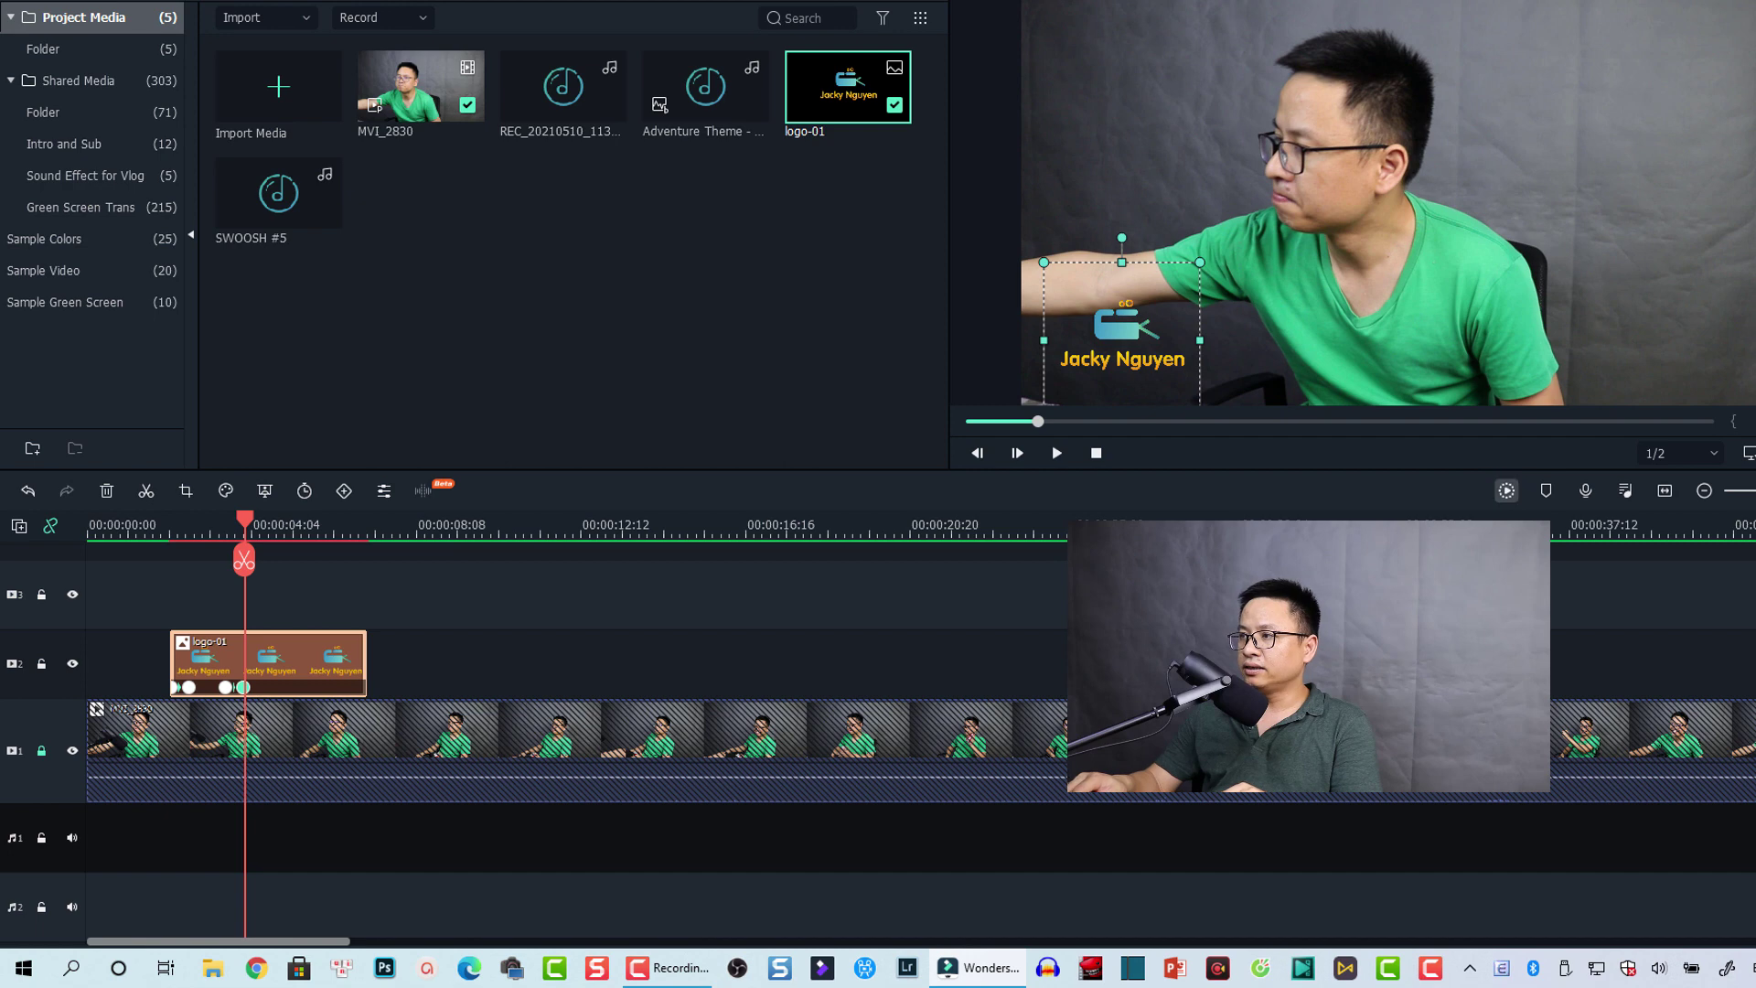
click(155, 526)
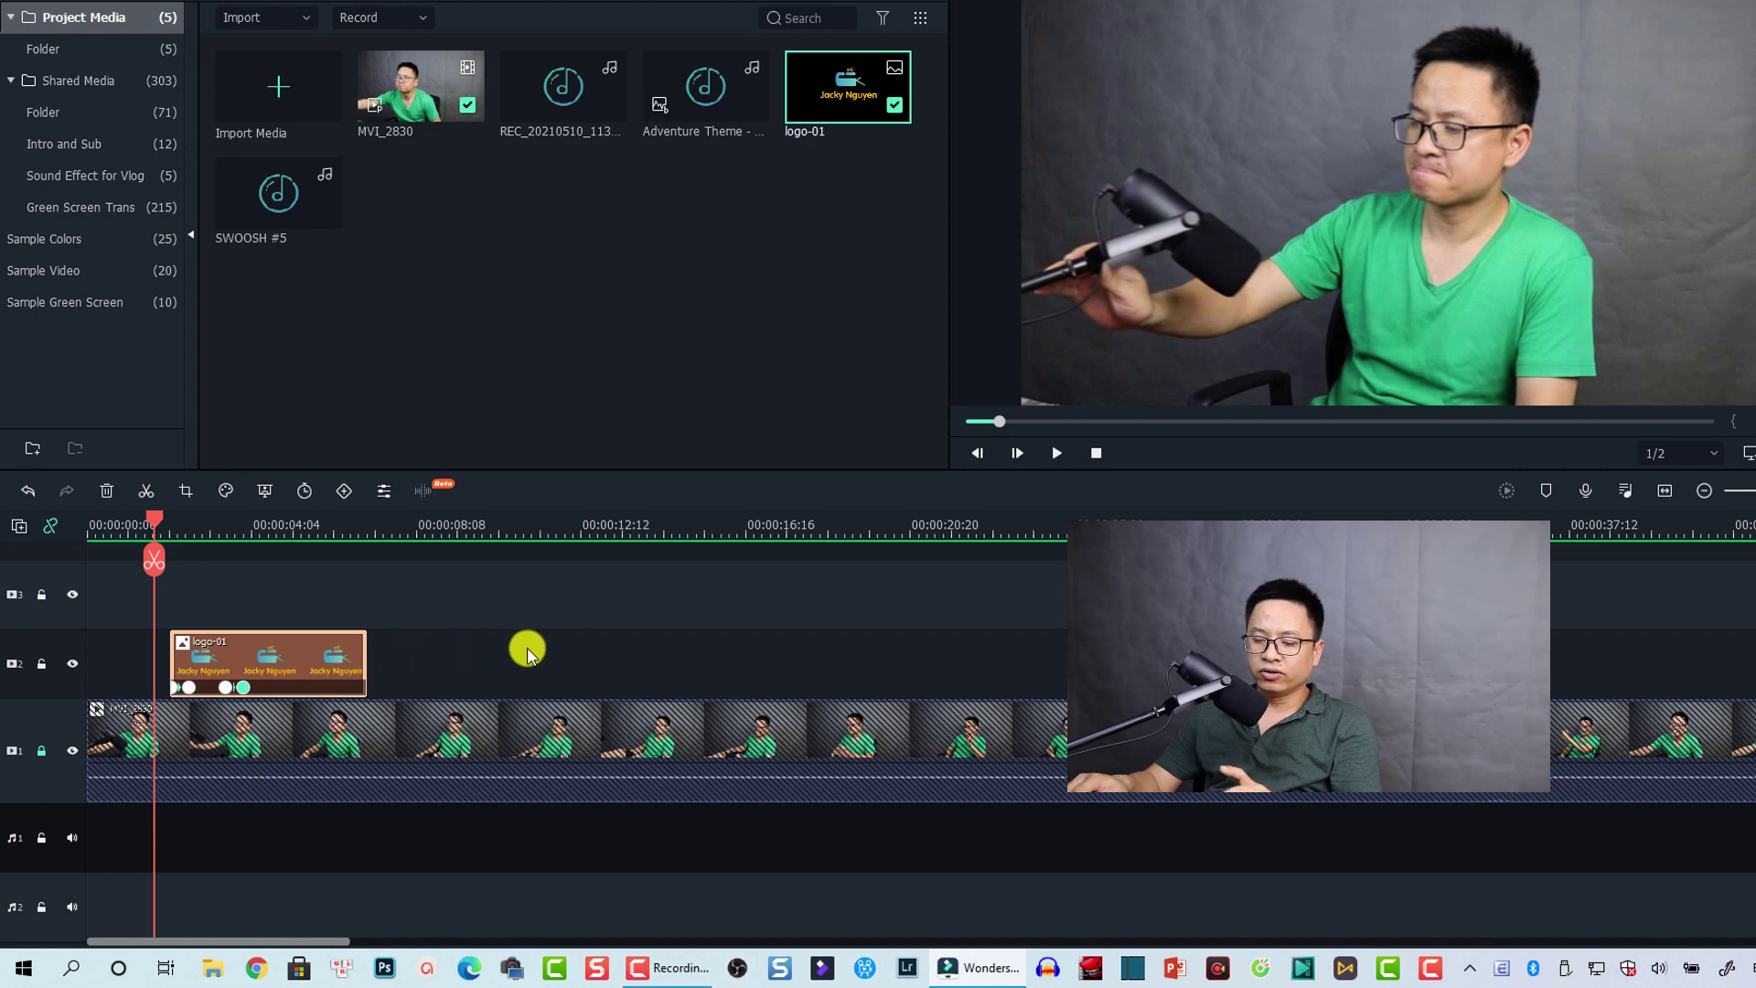
key(space)
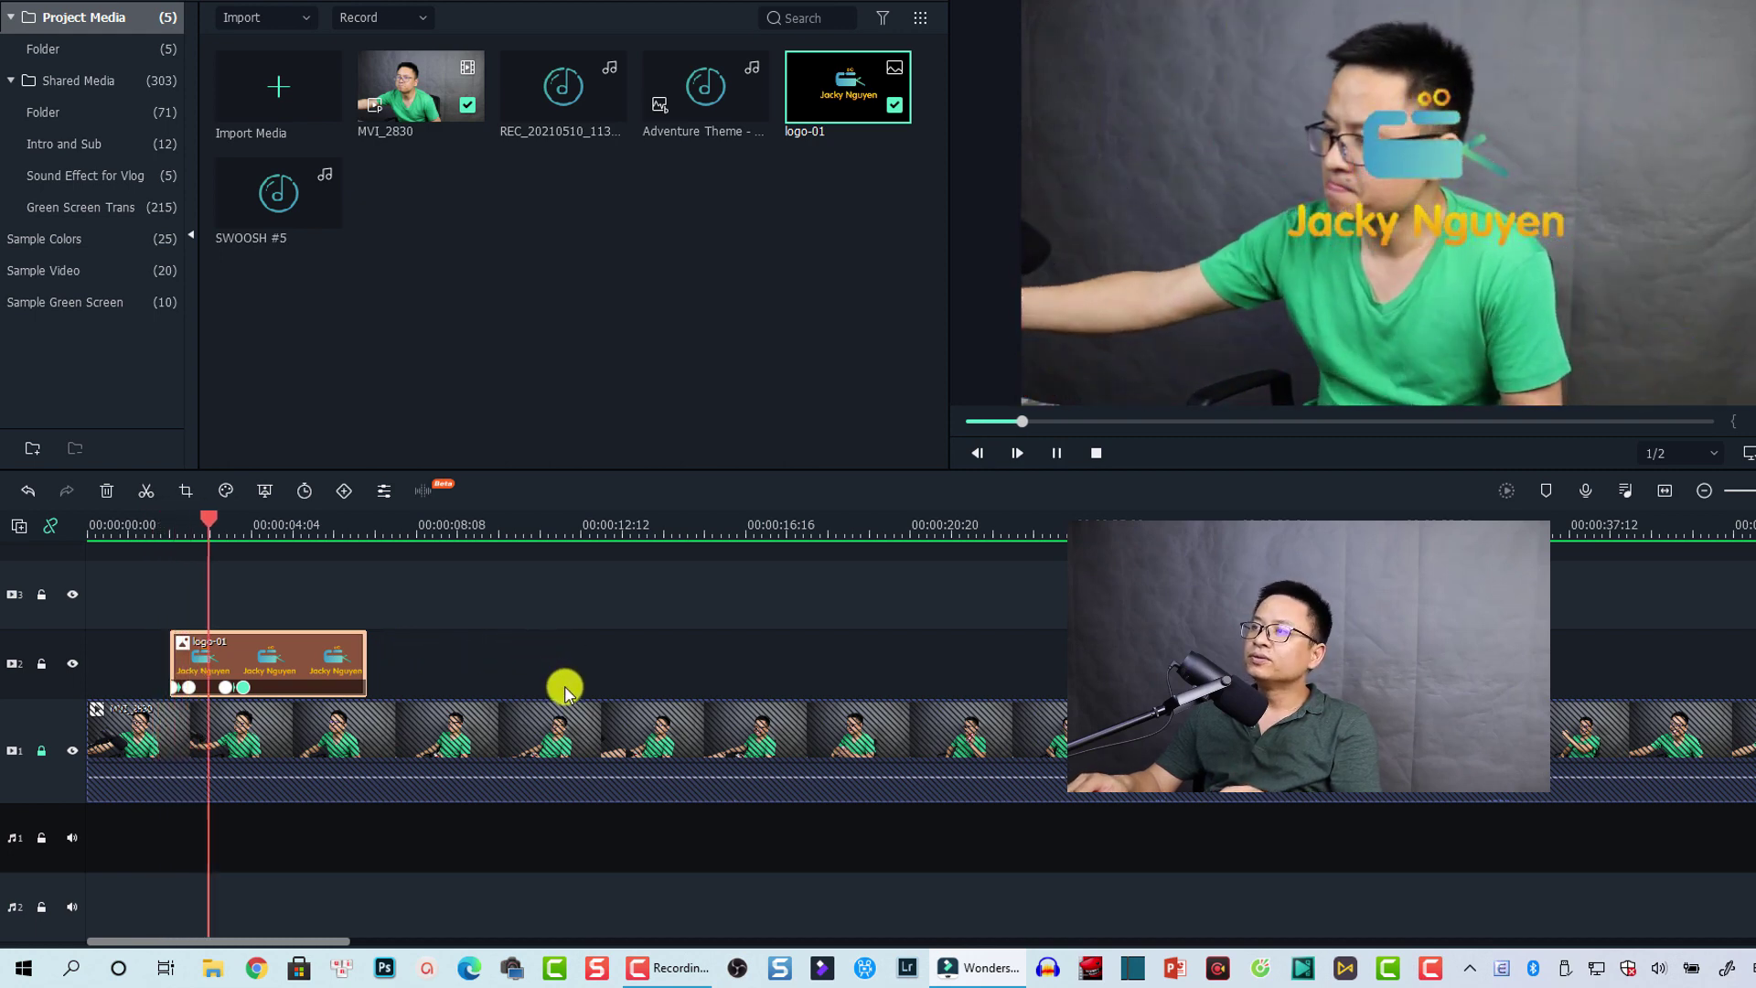
key(space)
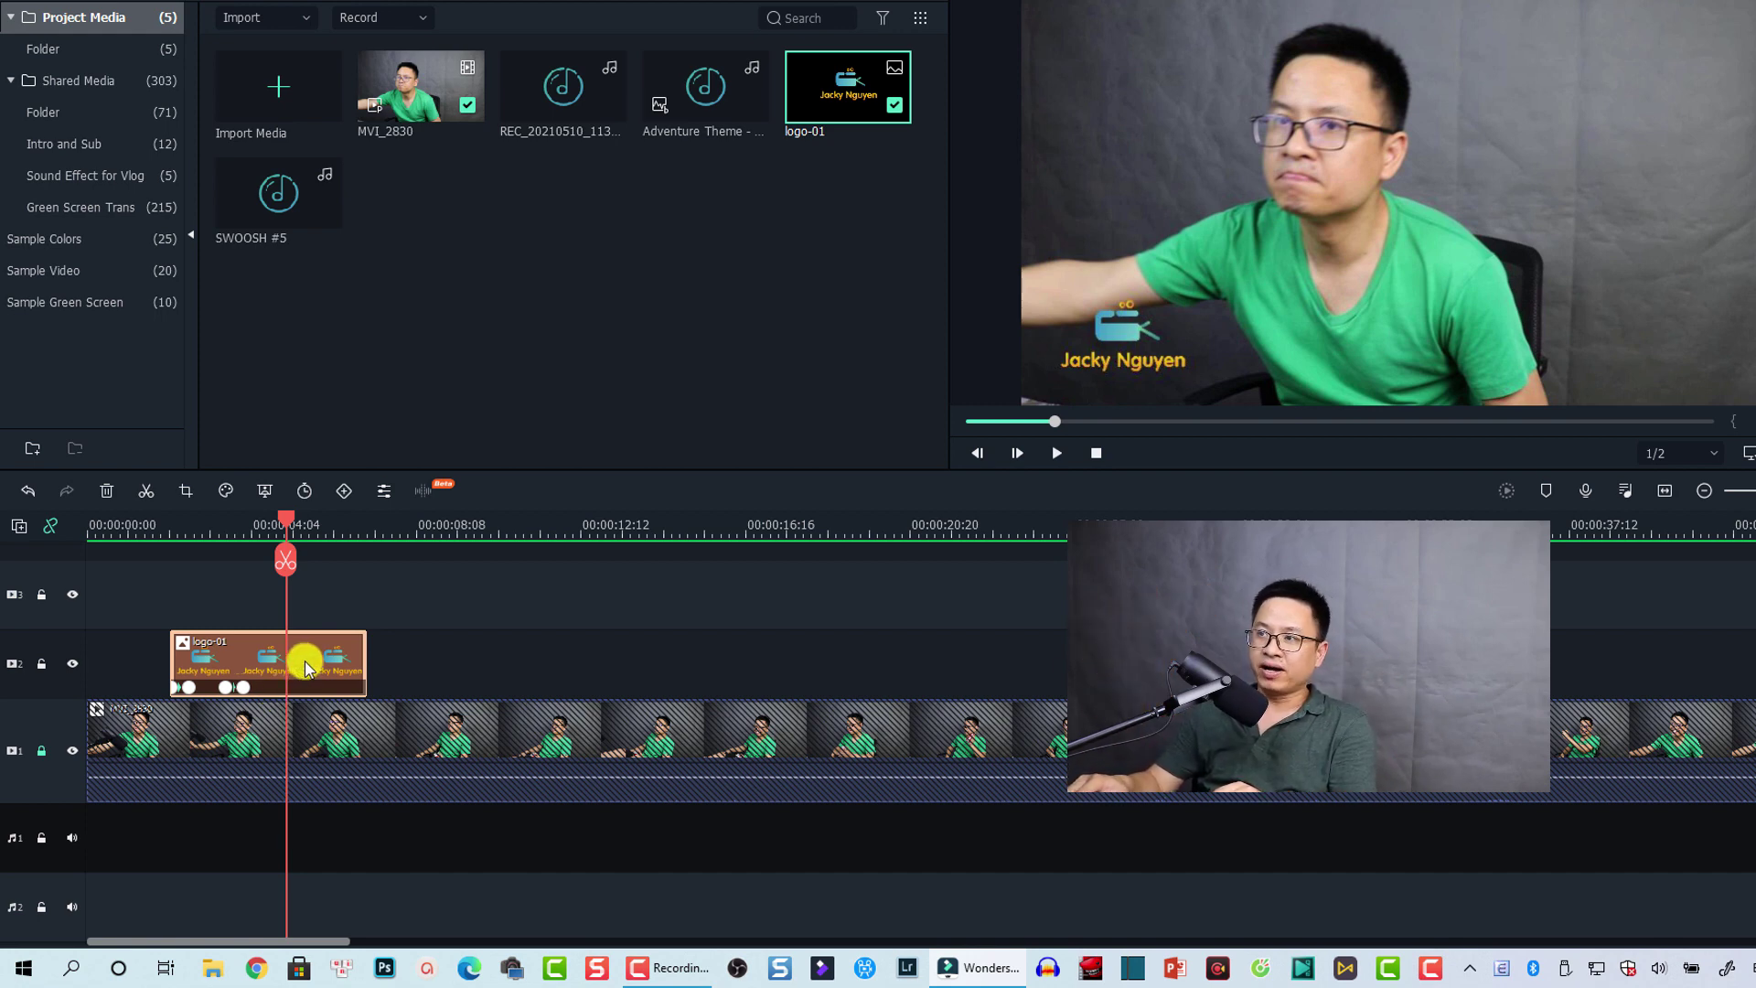
Step: Add a logo keyframe at about 00:00:05:00 and another shortly after it with the rotation set to 360°
click(344, 491)
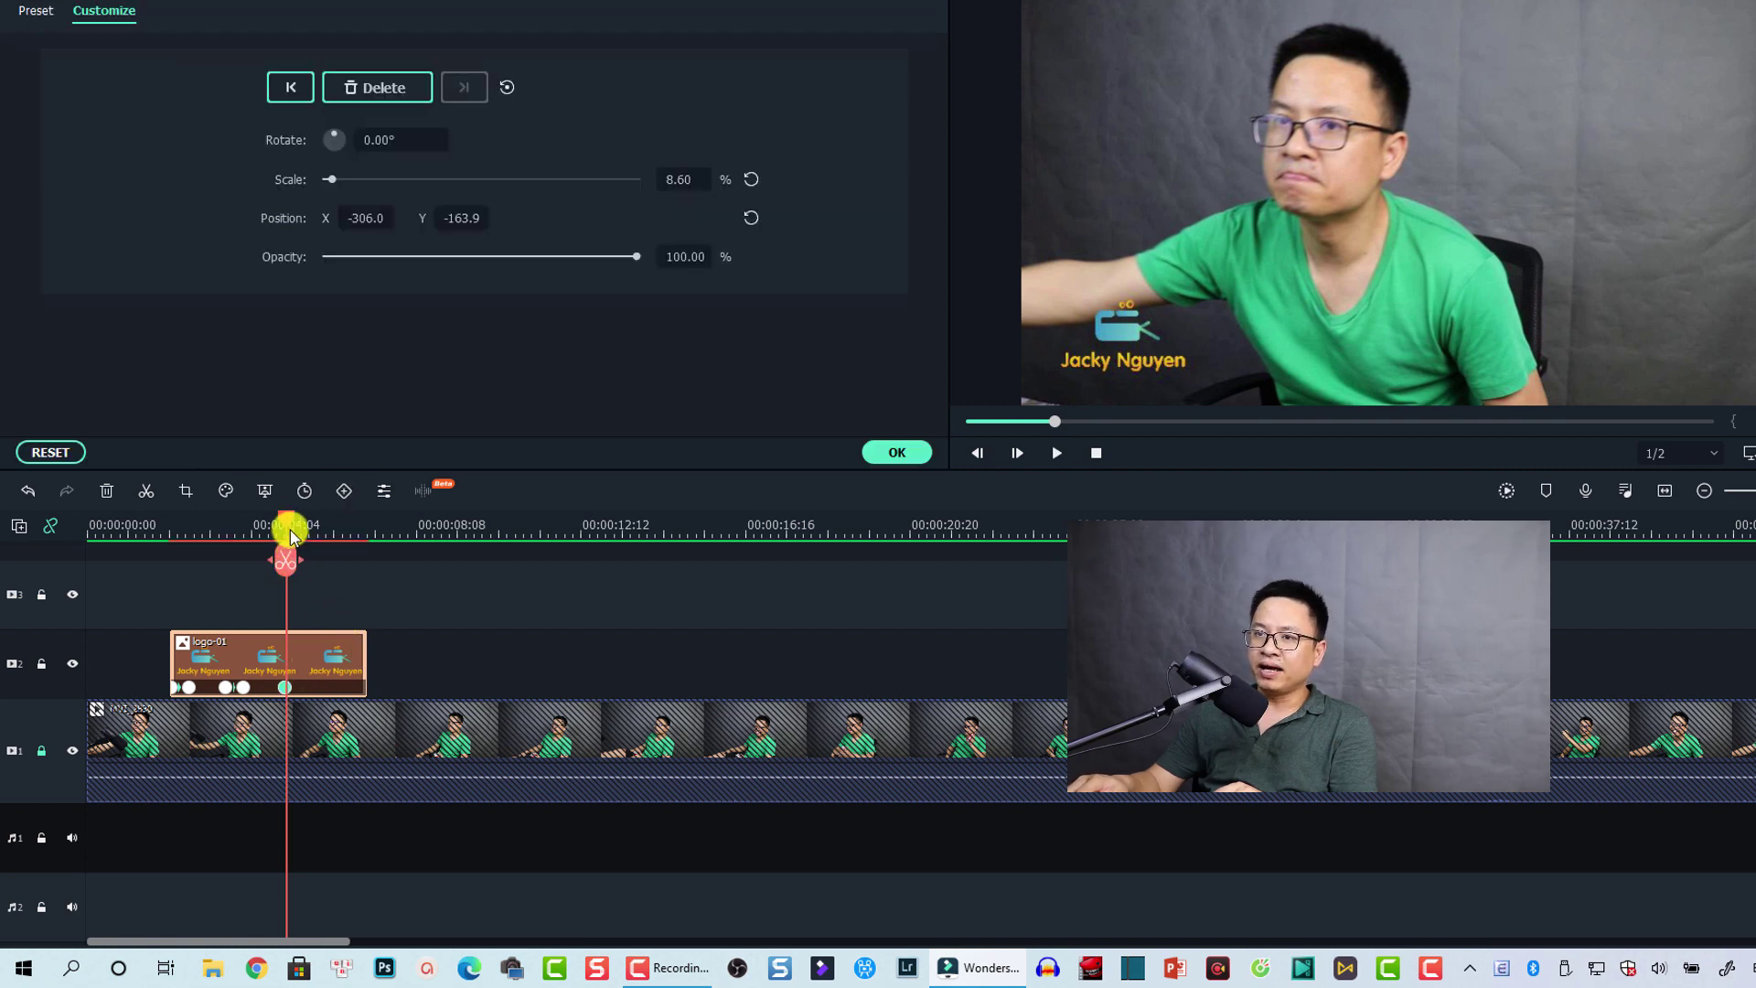
drag(299, 529, 309, 554)
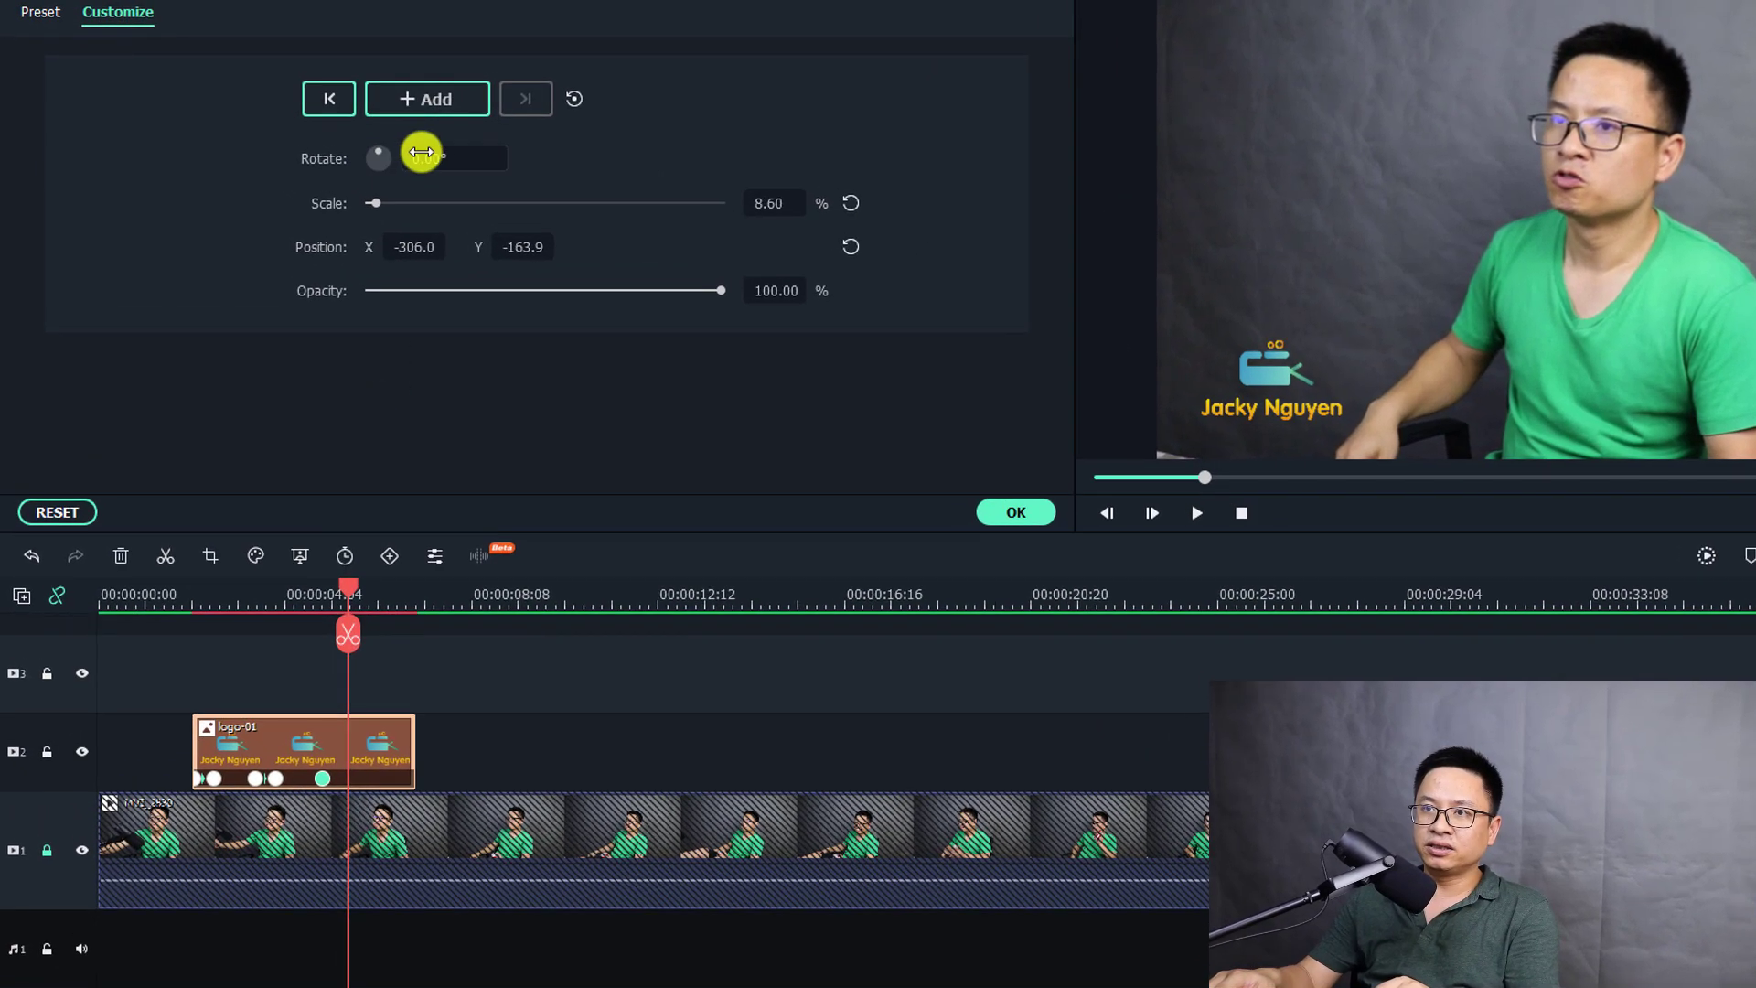
click(374, 139)
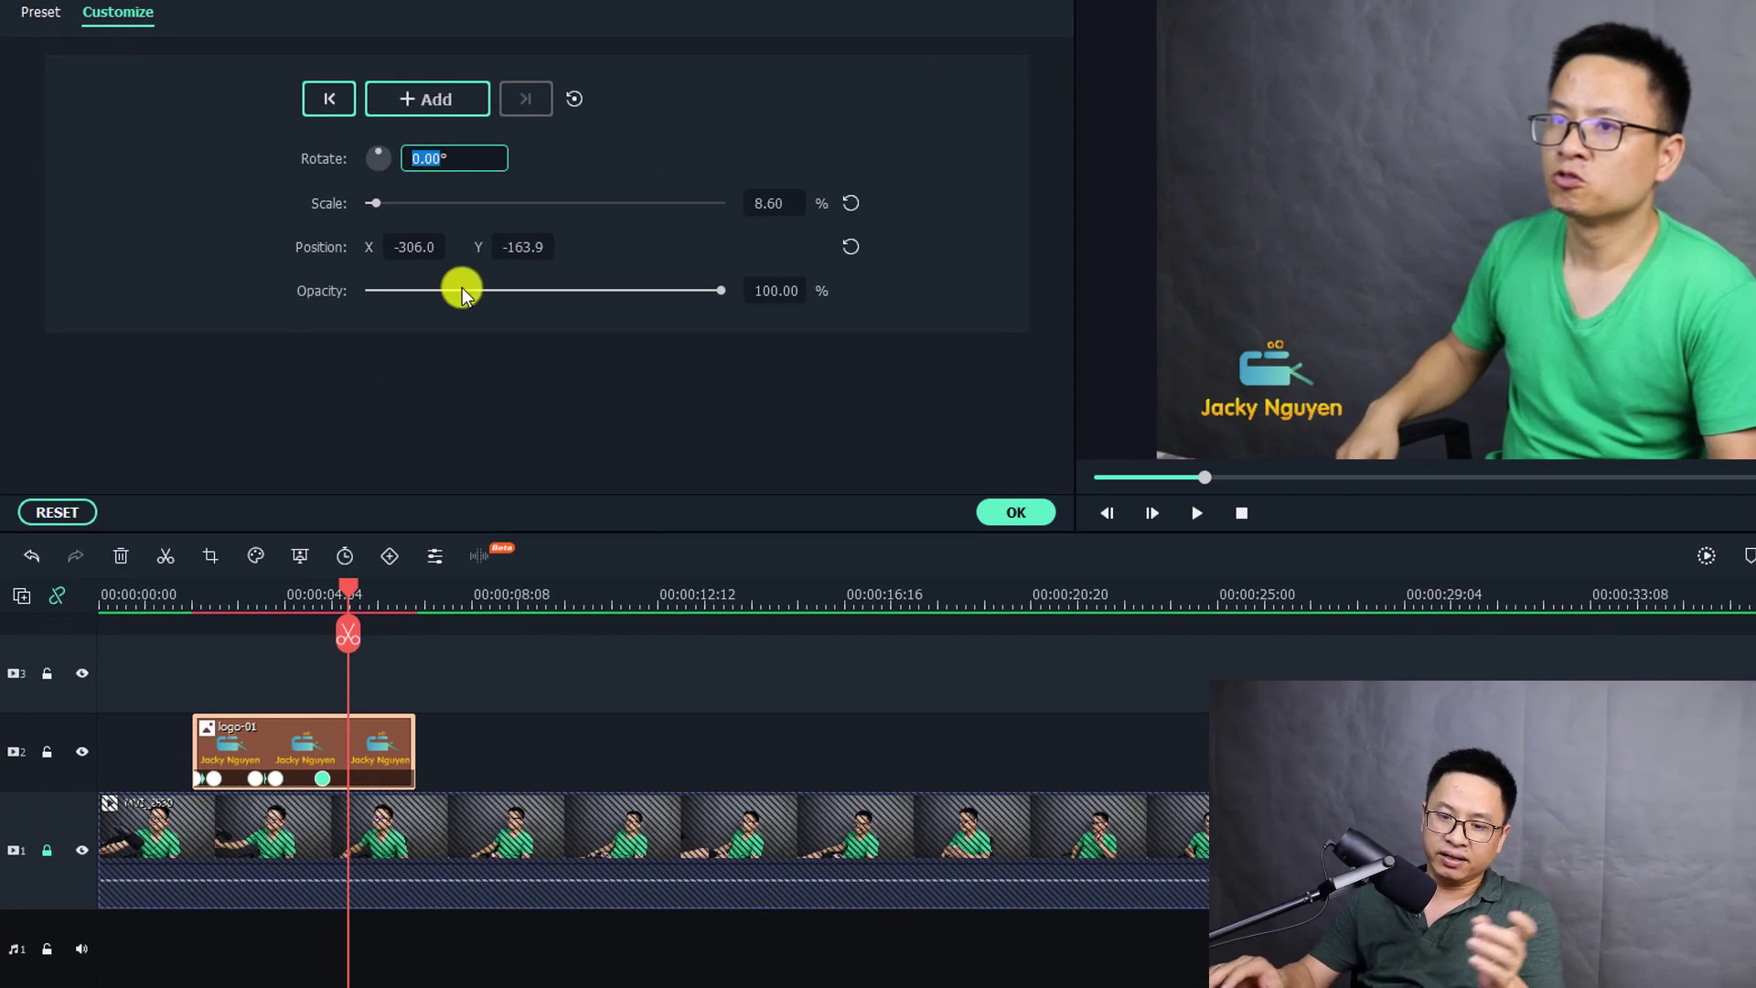
text(360)
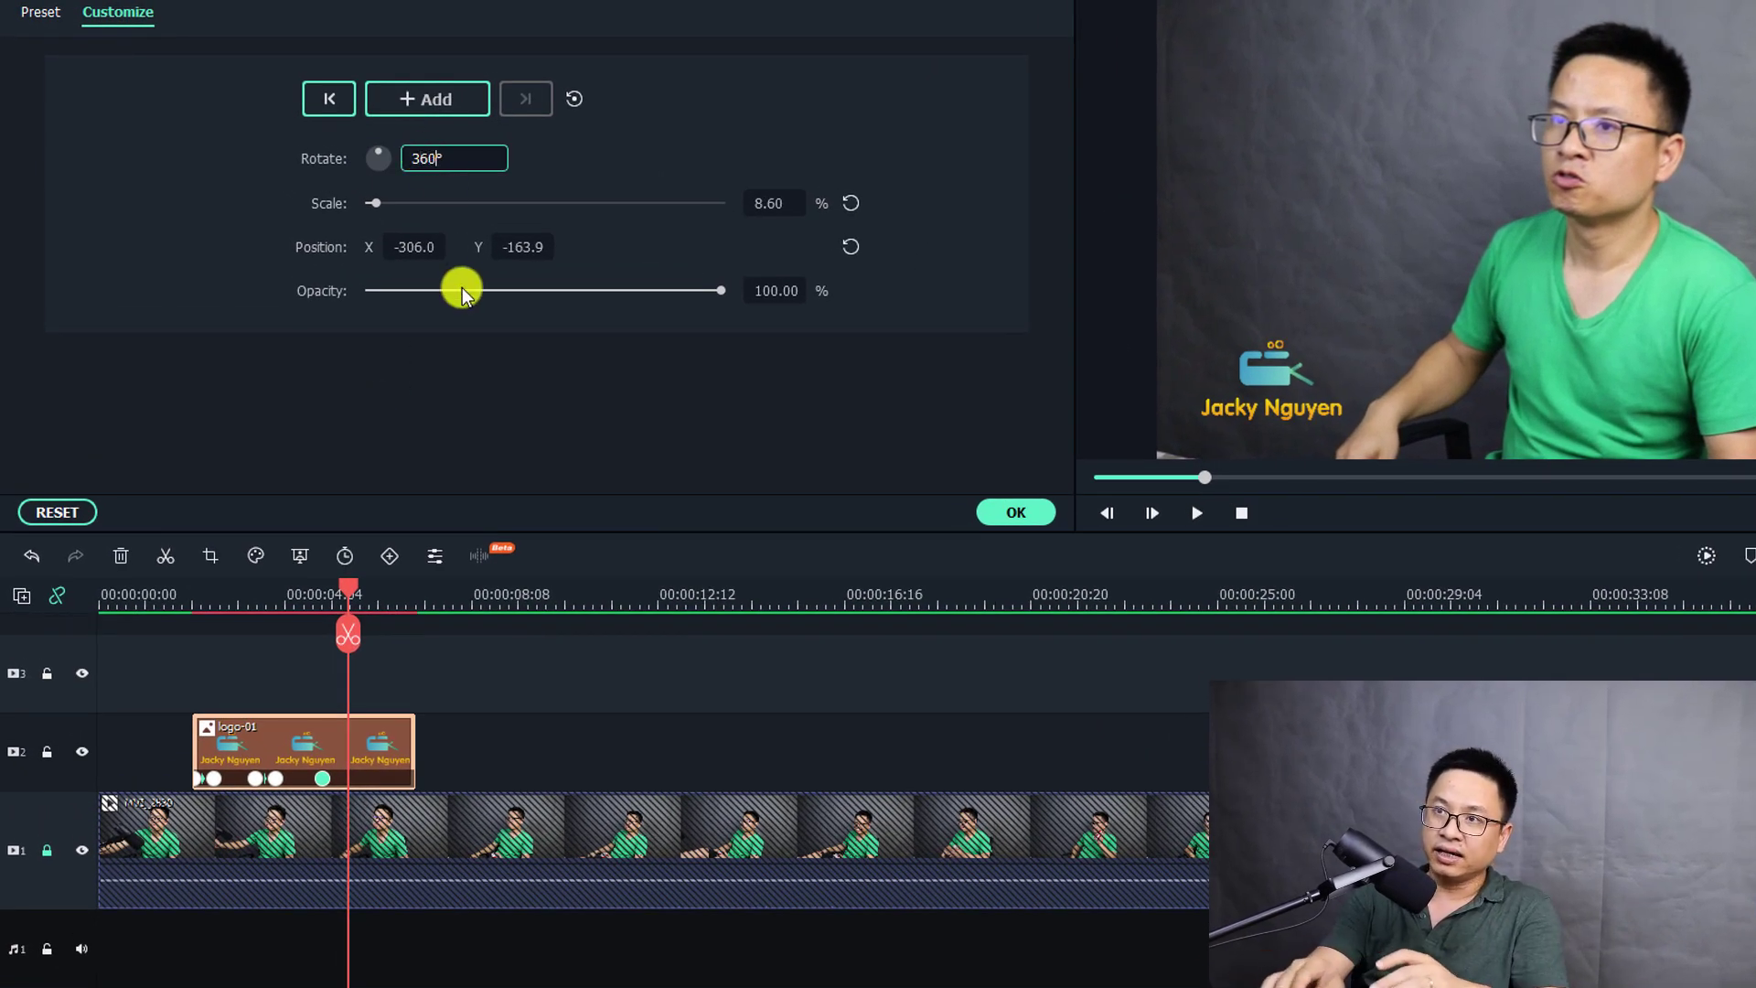
key(Return)
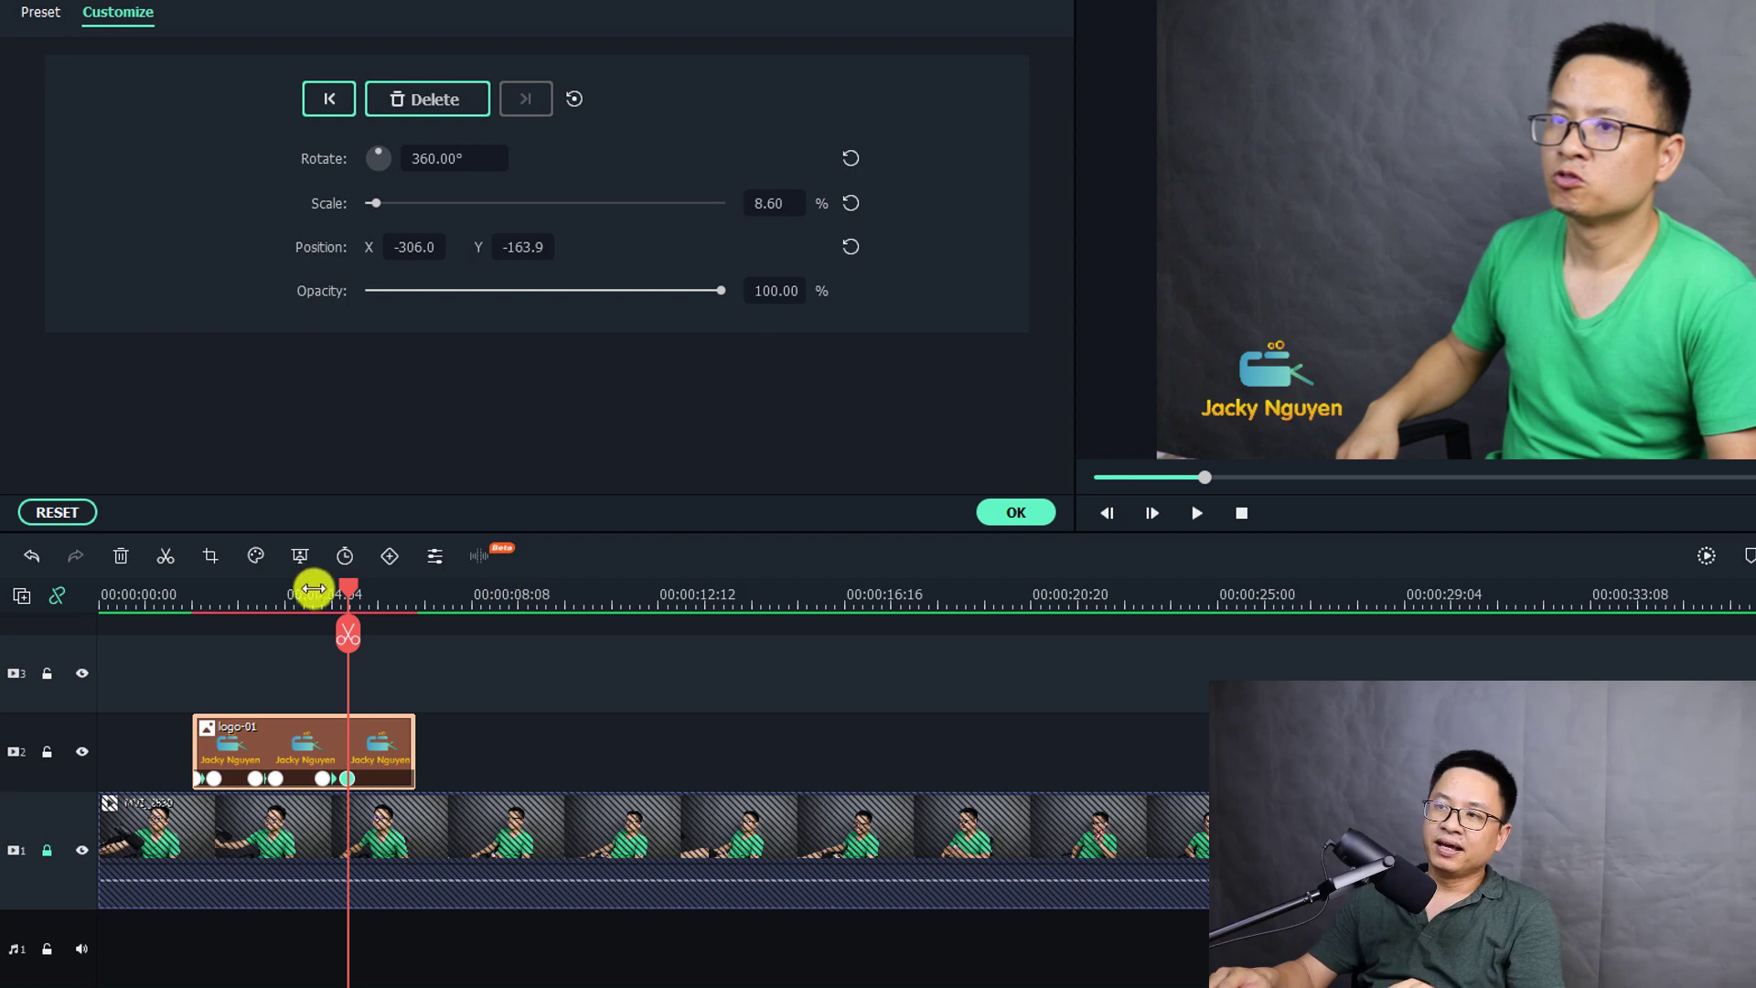
Step: Extend the logo clip's end to about 00:00:22 and move its 360° rotation keyframe to about 00:00:11
drag(416, 757, 1087, 744)
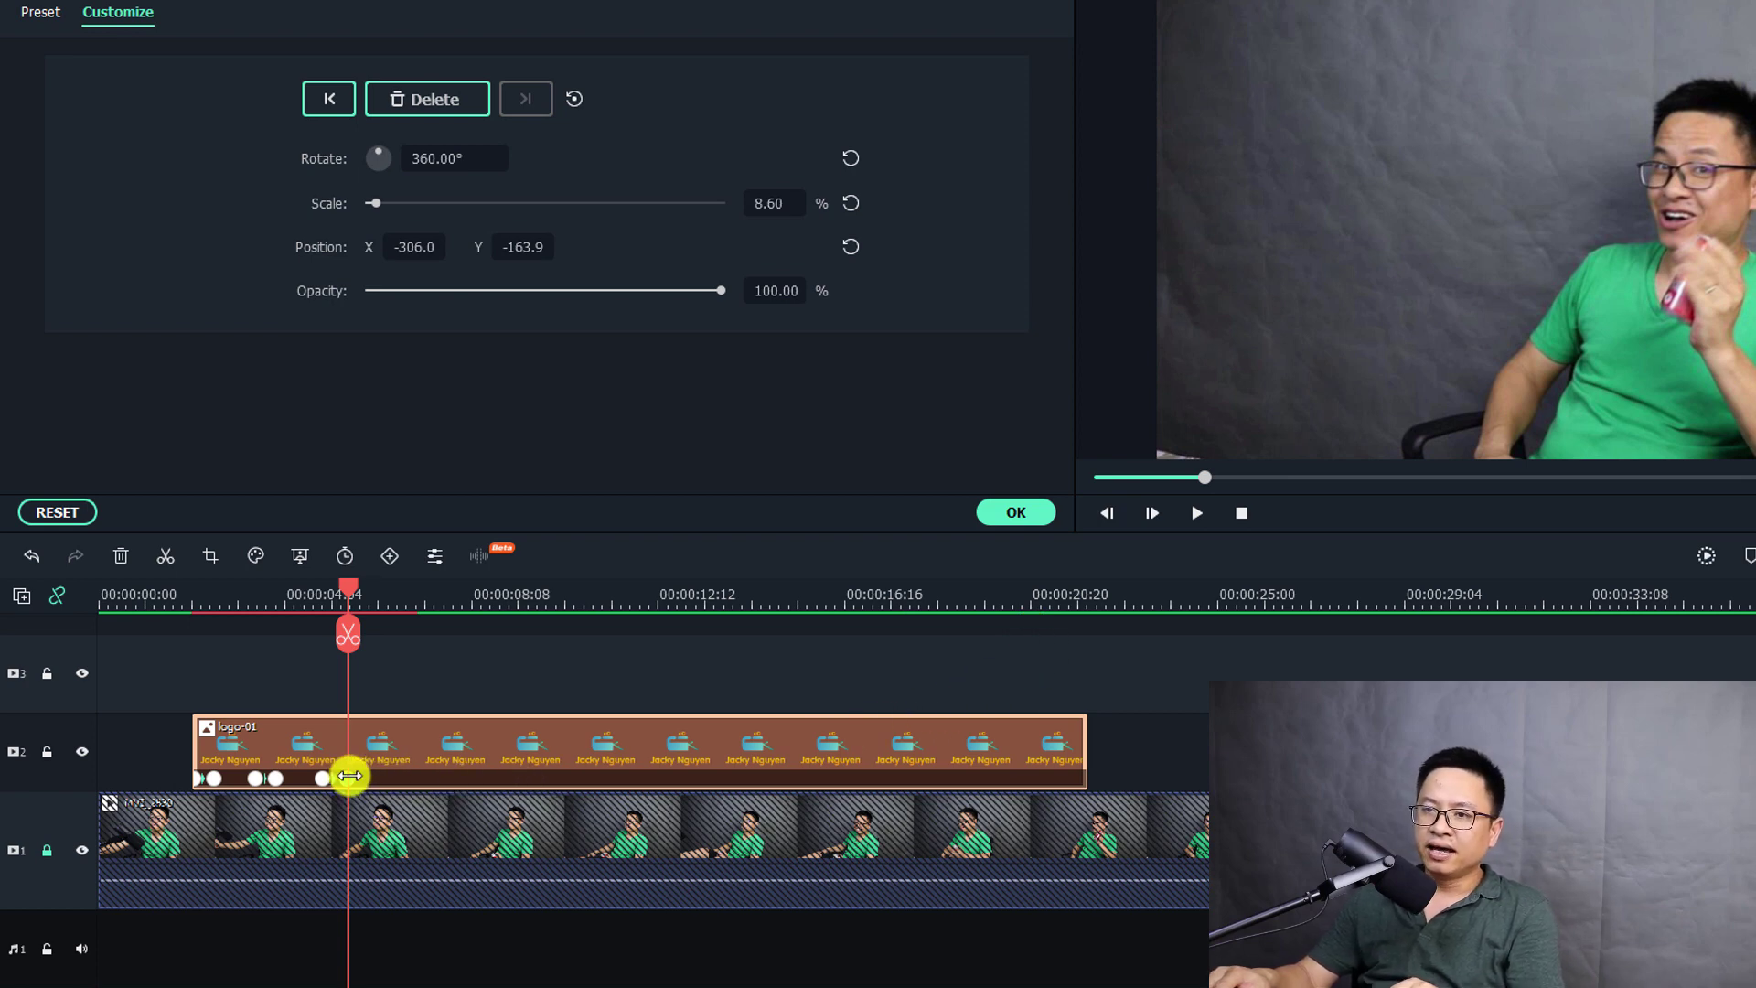
drag(349, 775, 589, 780)
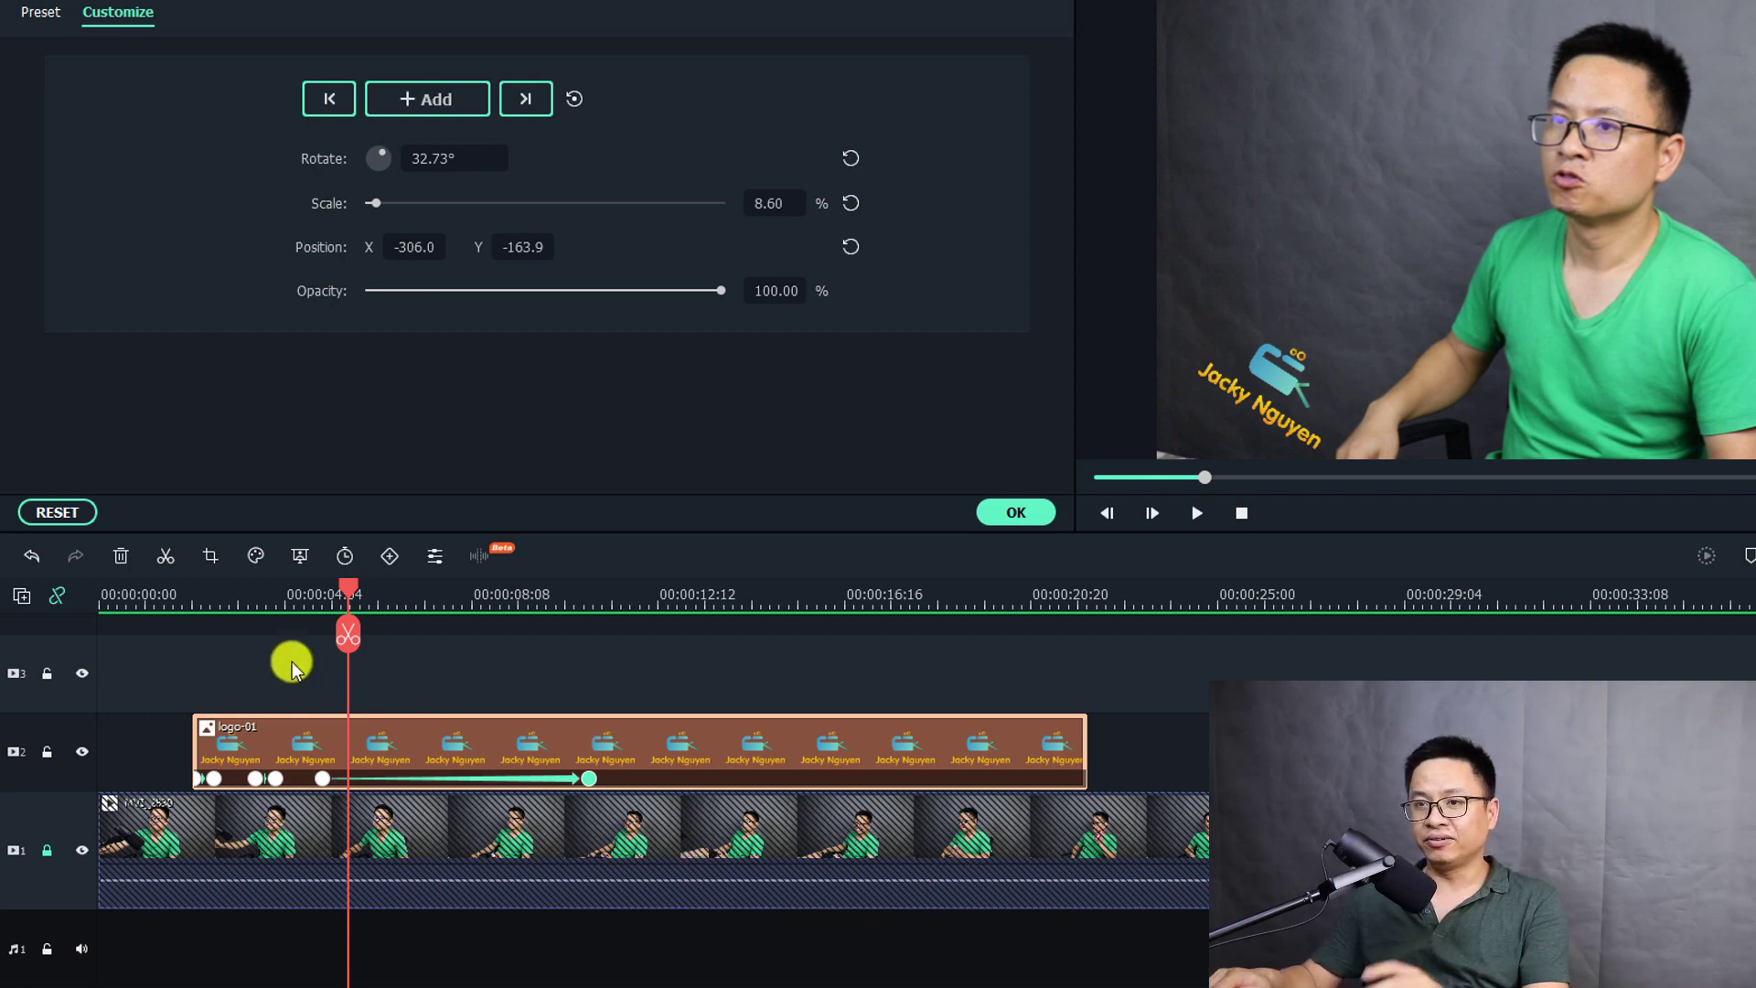
Step: Play back the slowed logo rotation from 00:00:01:12 and stop at 00:00:12:12
click(165, 600)
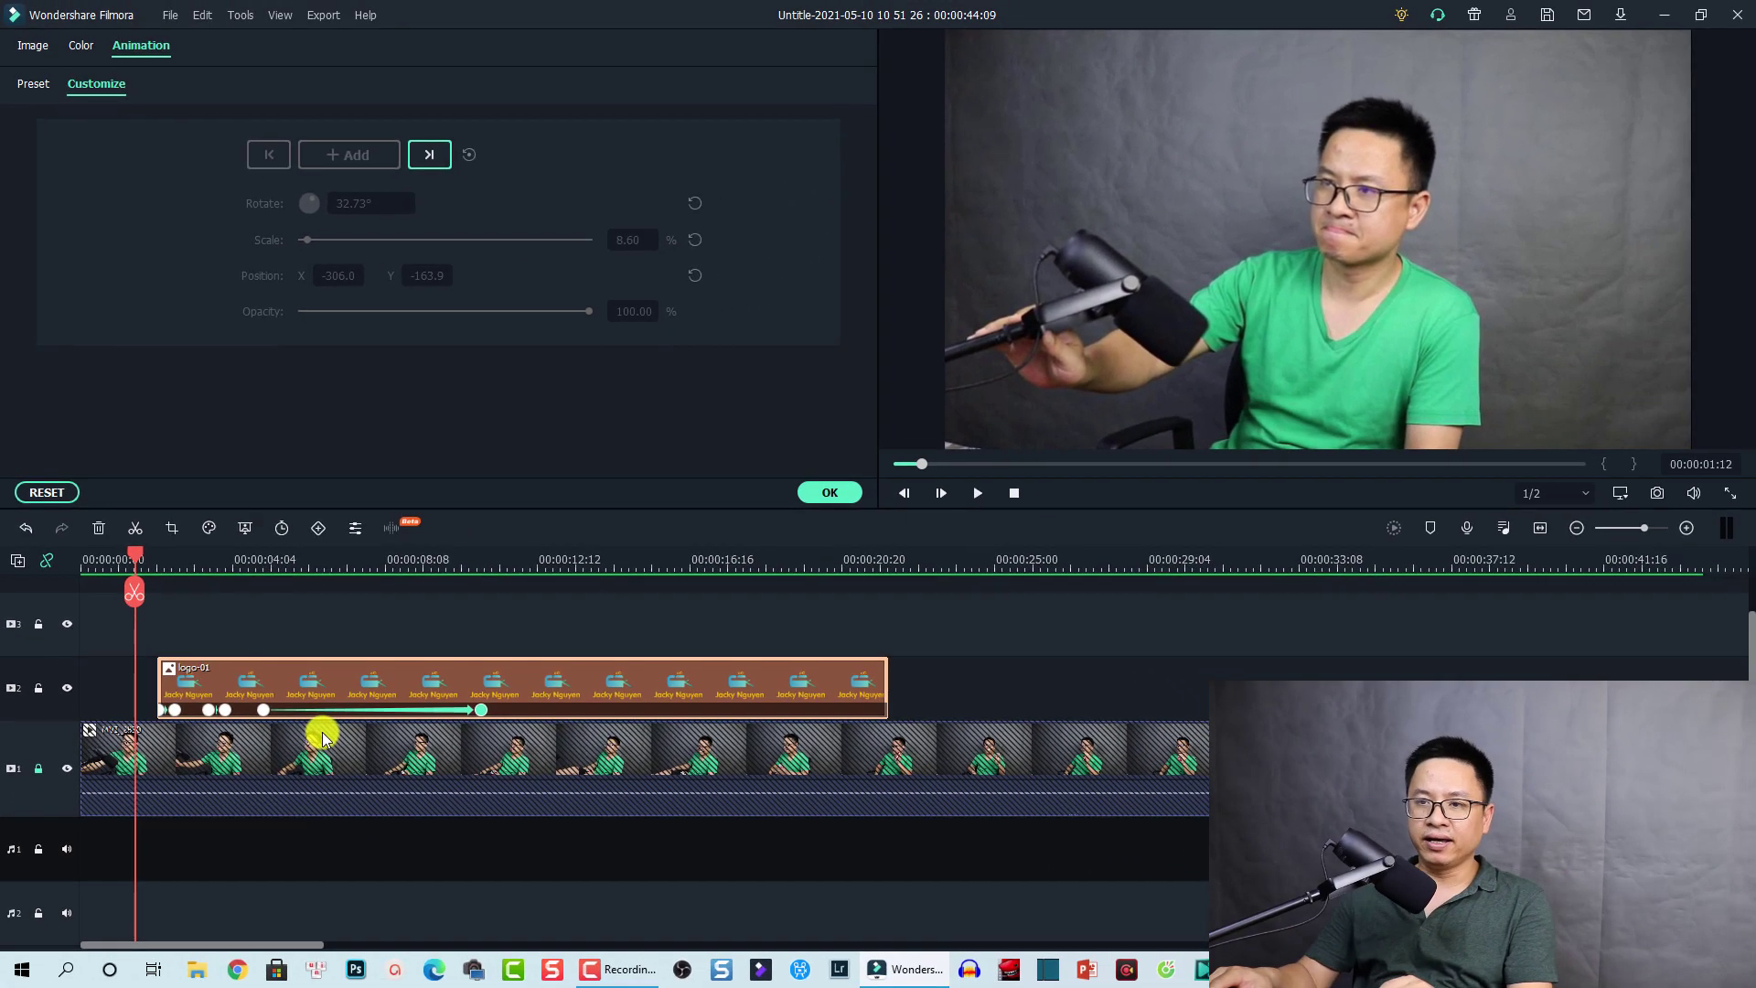
key(space)
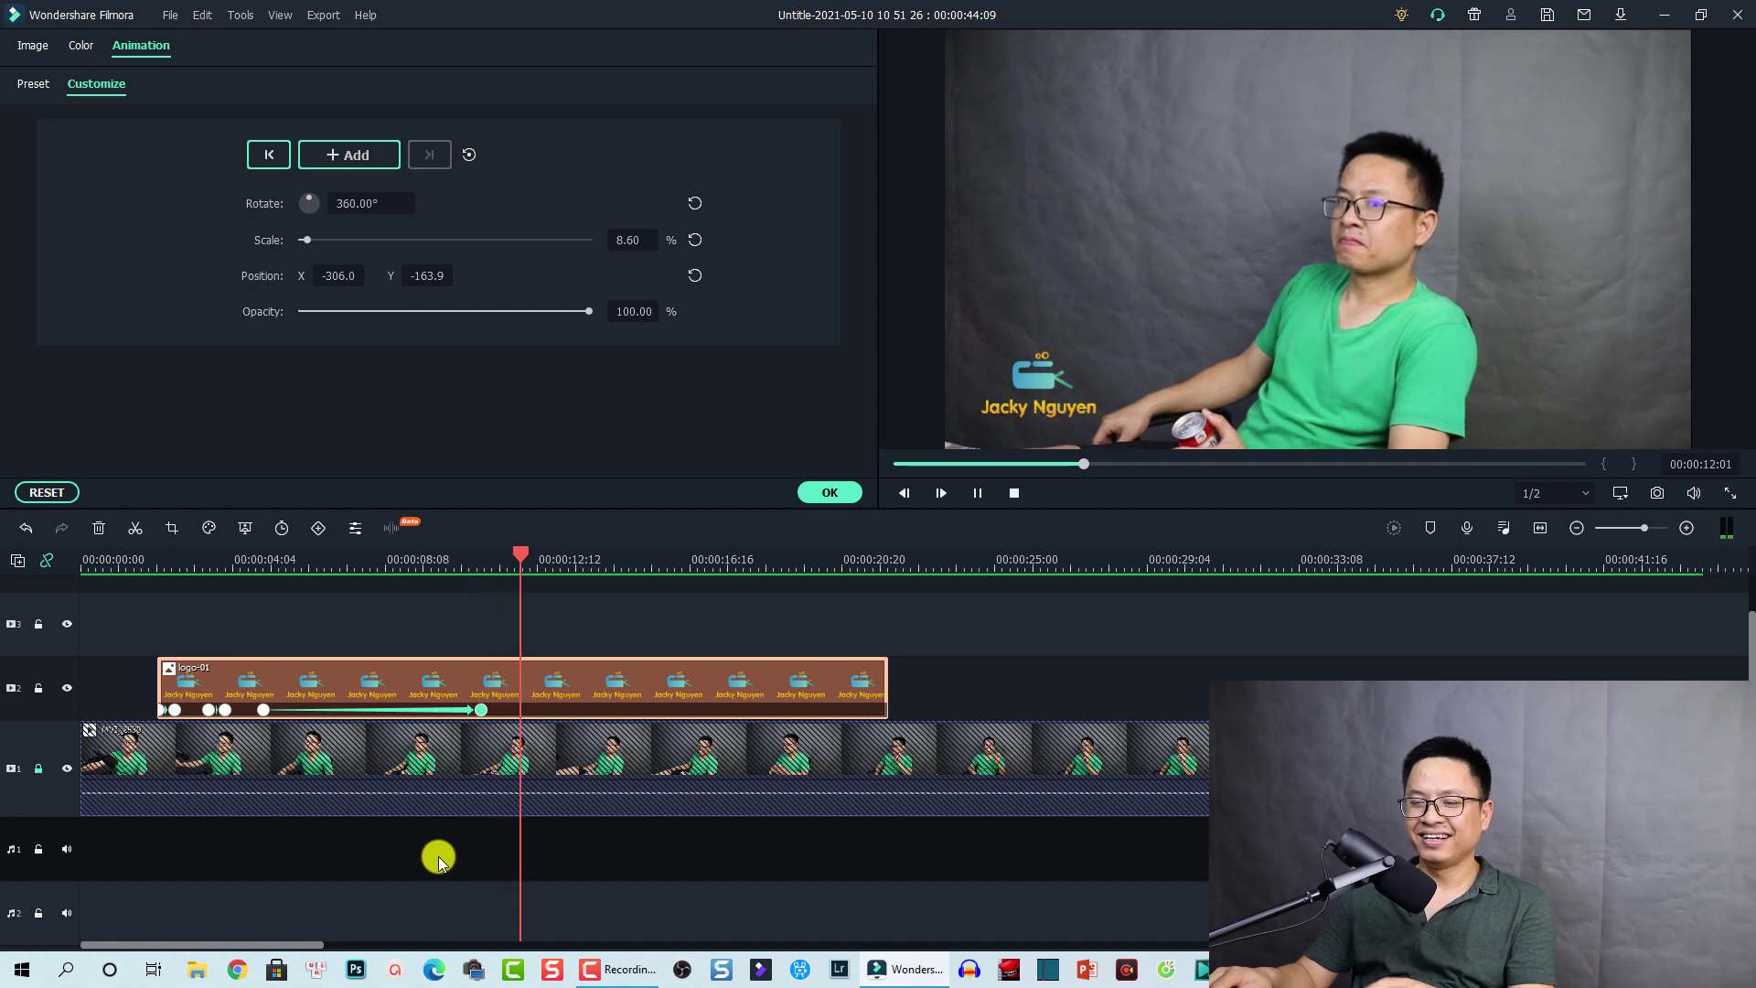
key(space)
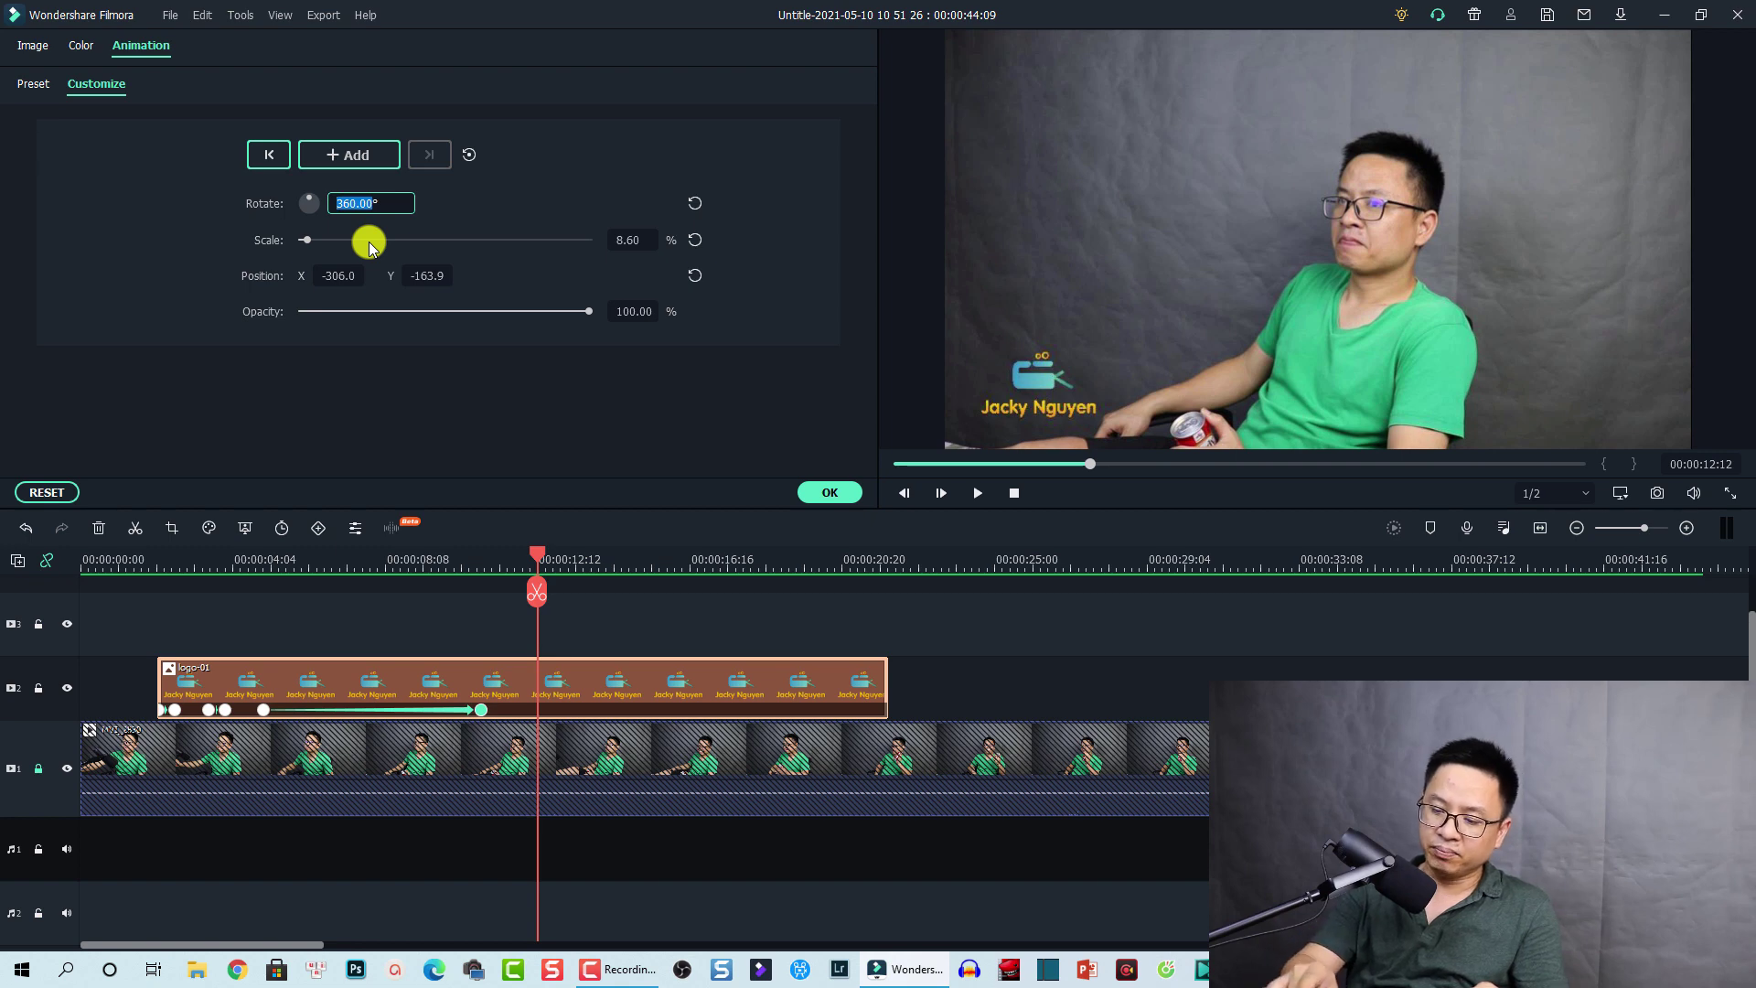
Step: Set the logo's rotation to 9999° at 00:00:12:12 as a new keyframe
text(9999)
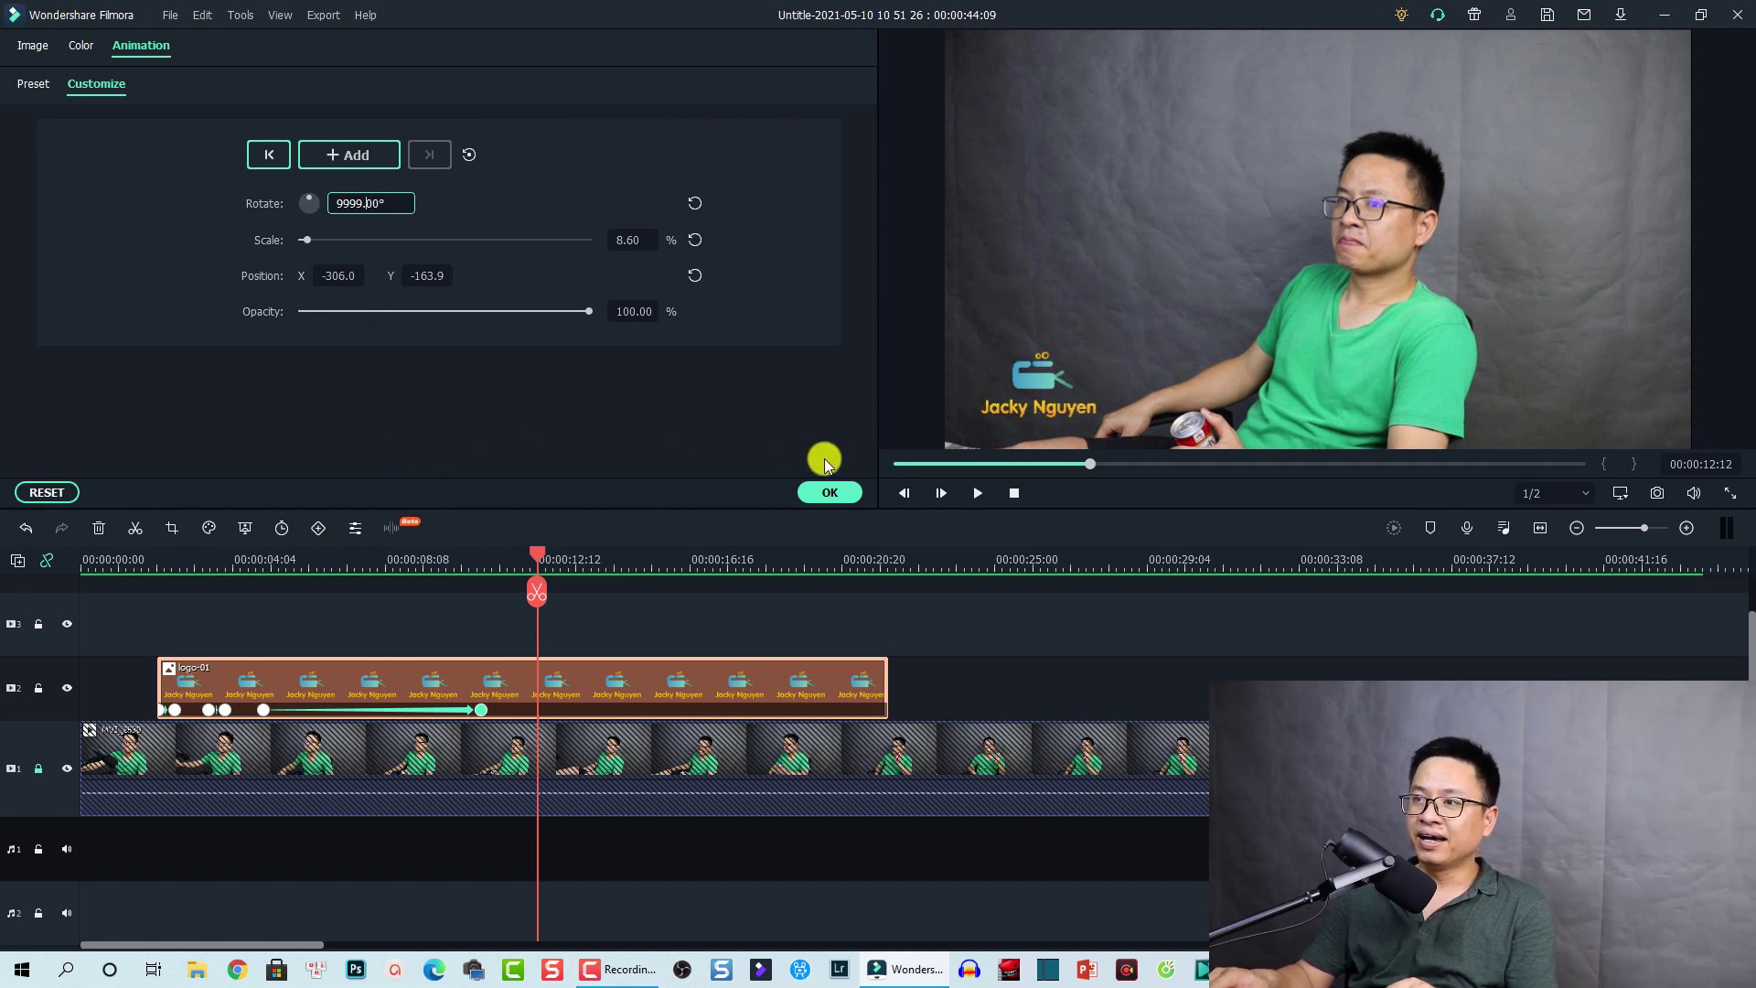
key(Return)
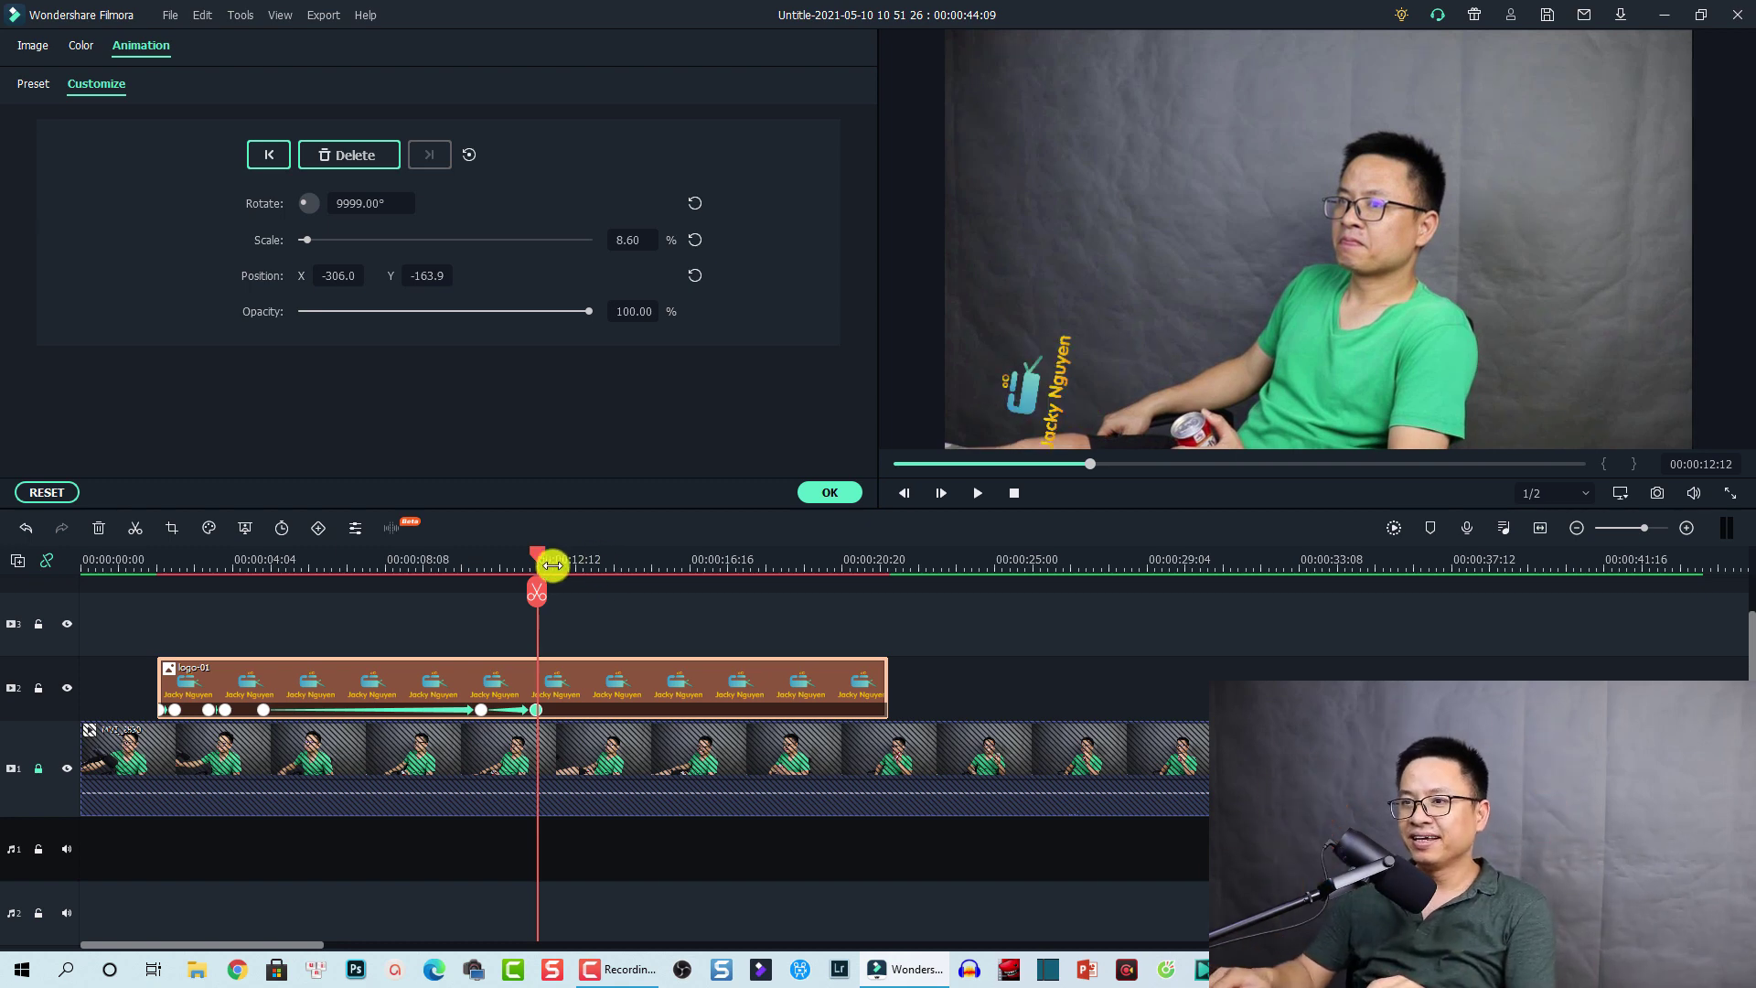
Step: Play back the fast logo spin from 00:00:09:10 until past the last keyframe
click(425, 563)
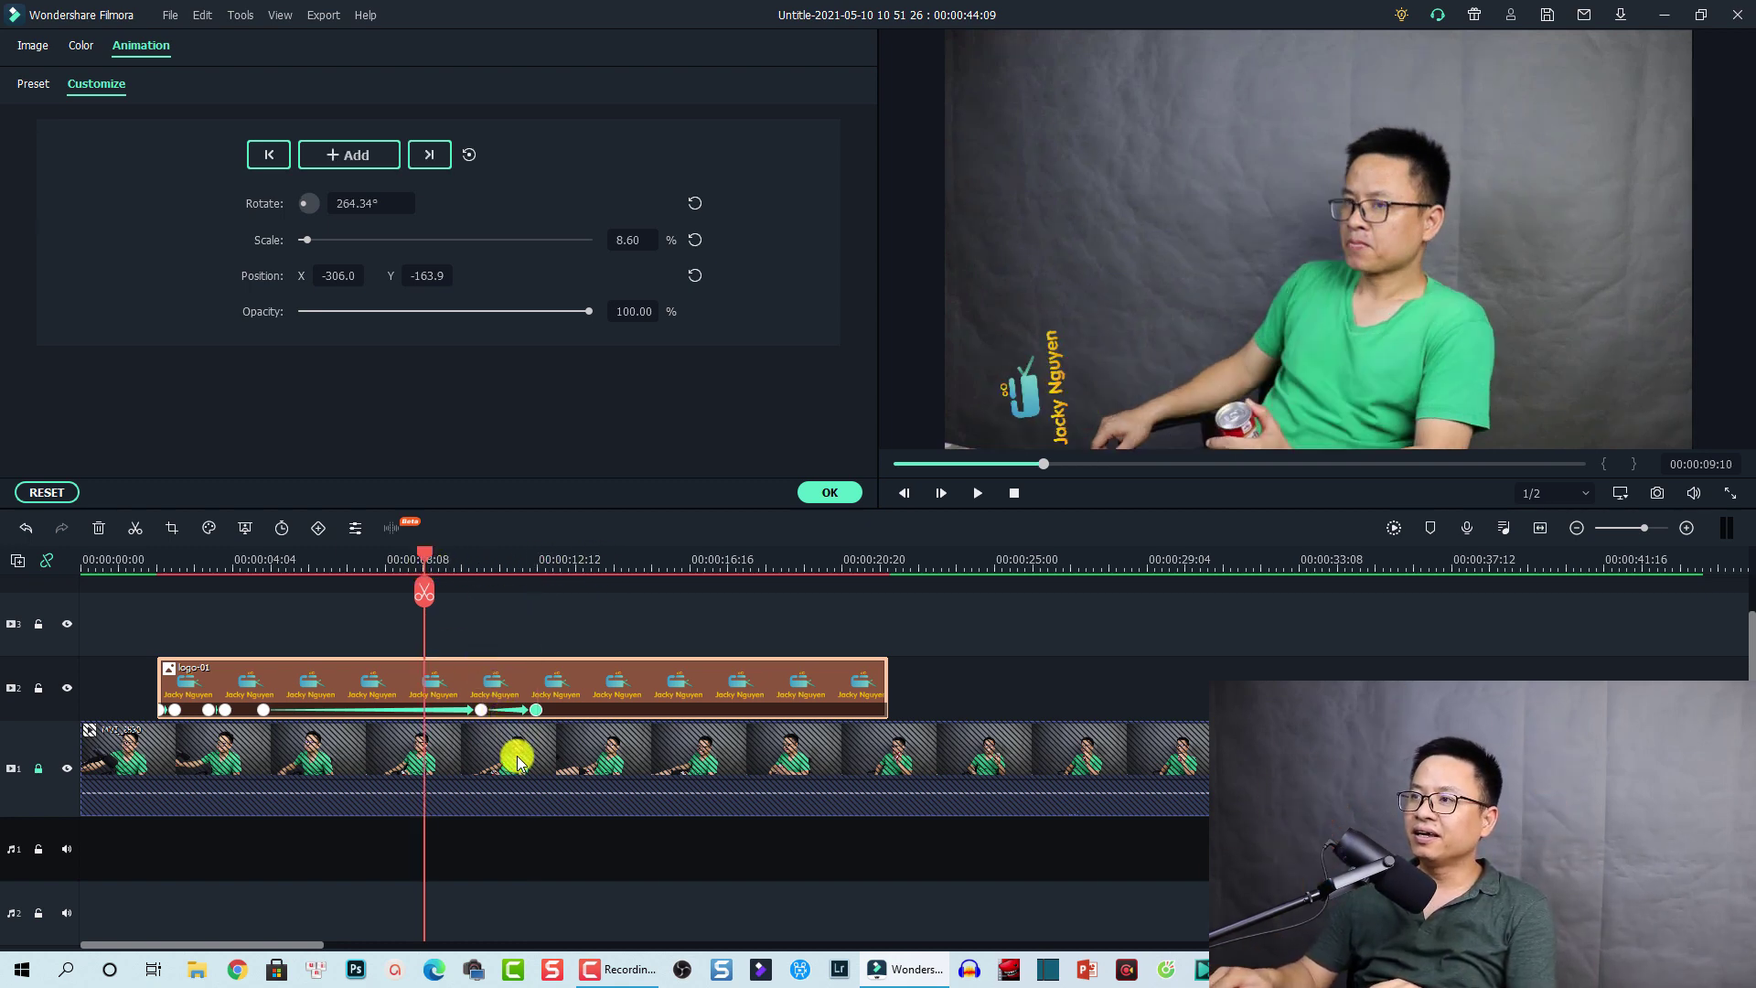
key(space)
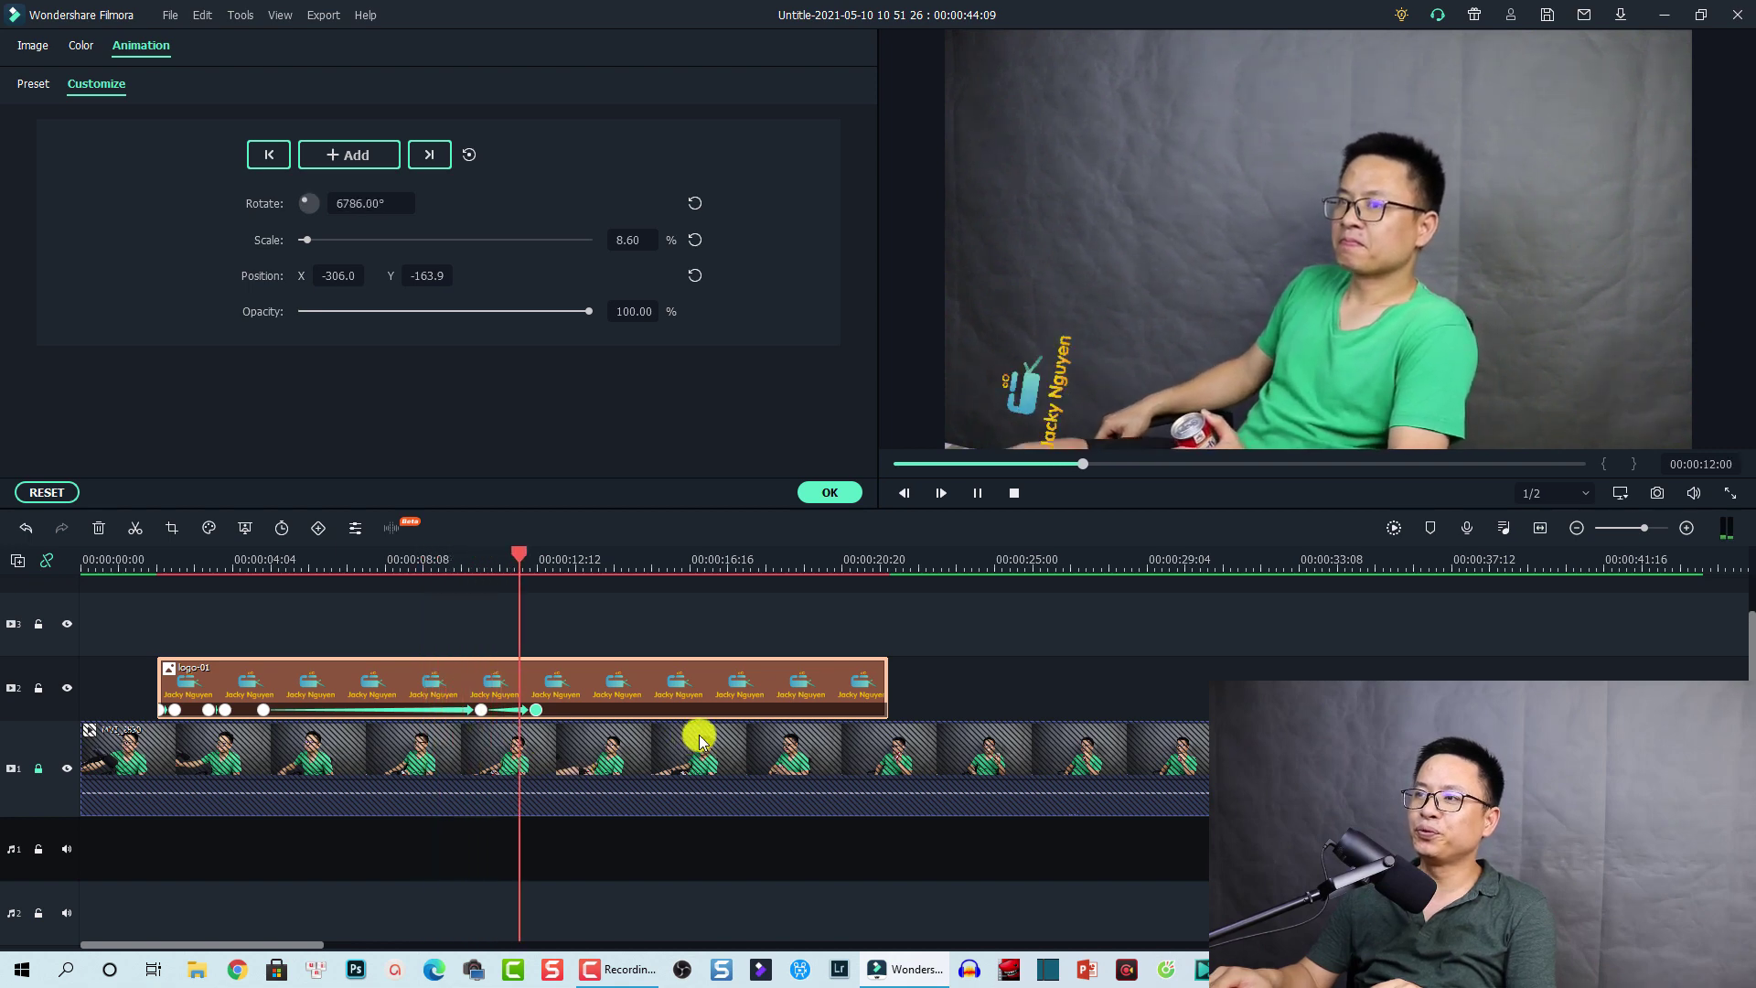
key(space)
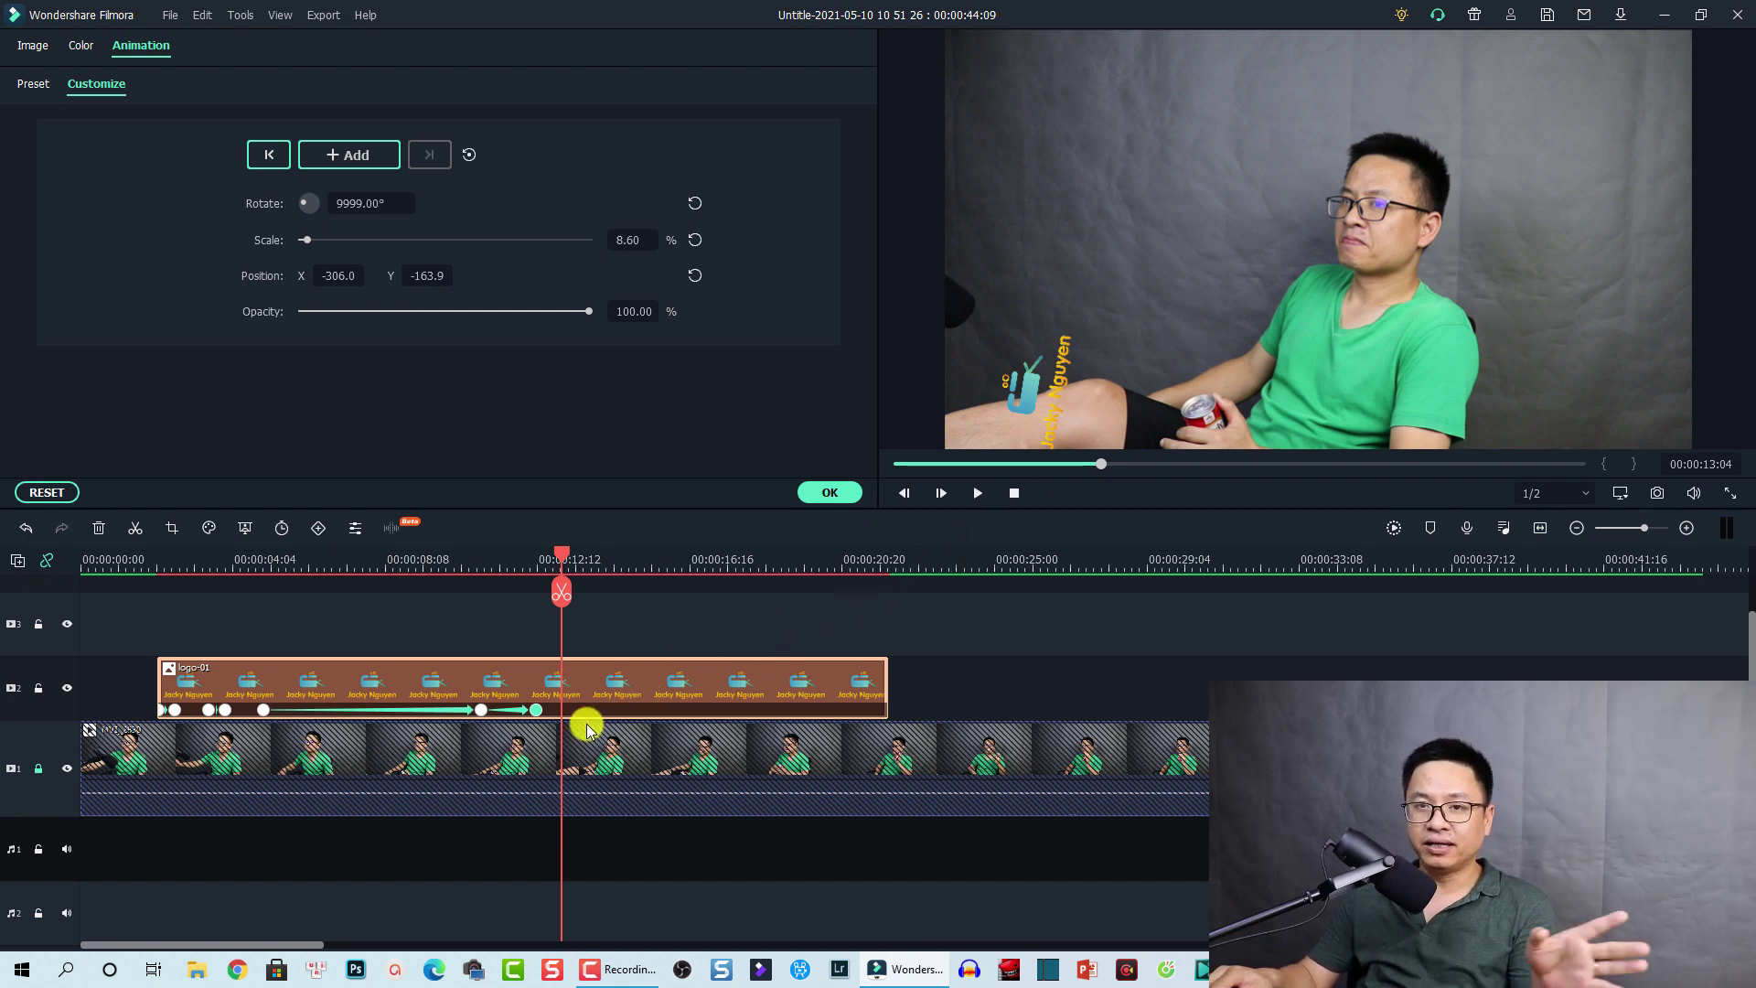
Step: Unlock the first video track and delete all clips from the timeline
click(39, 771)
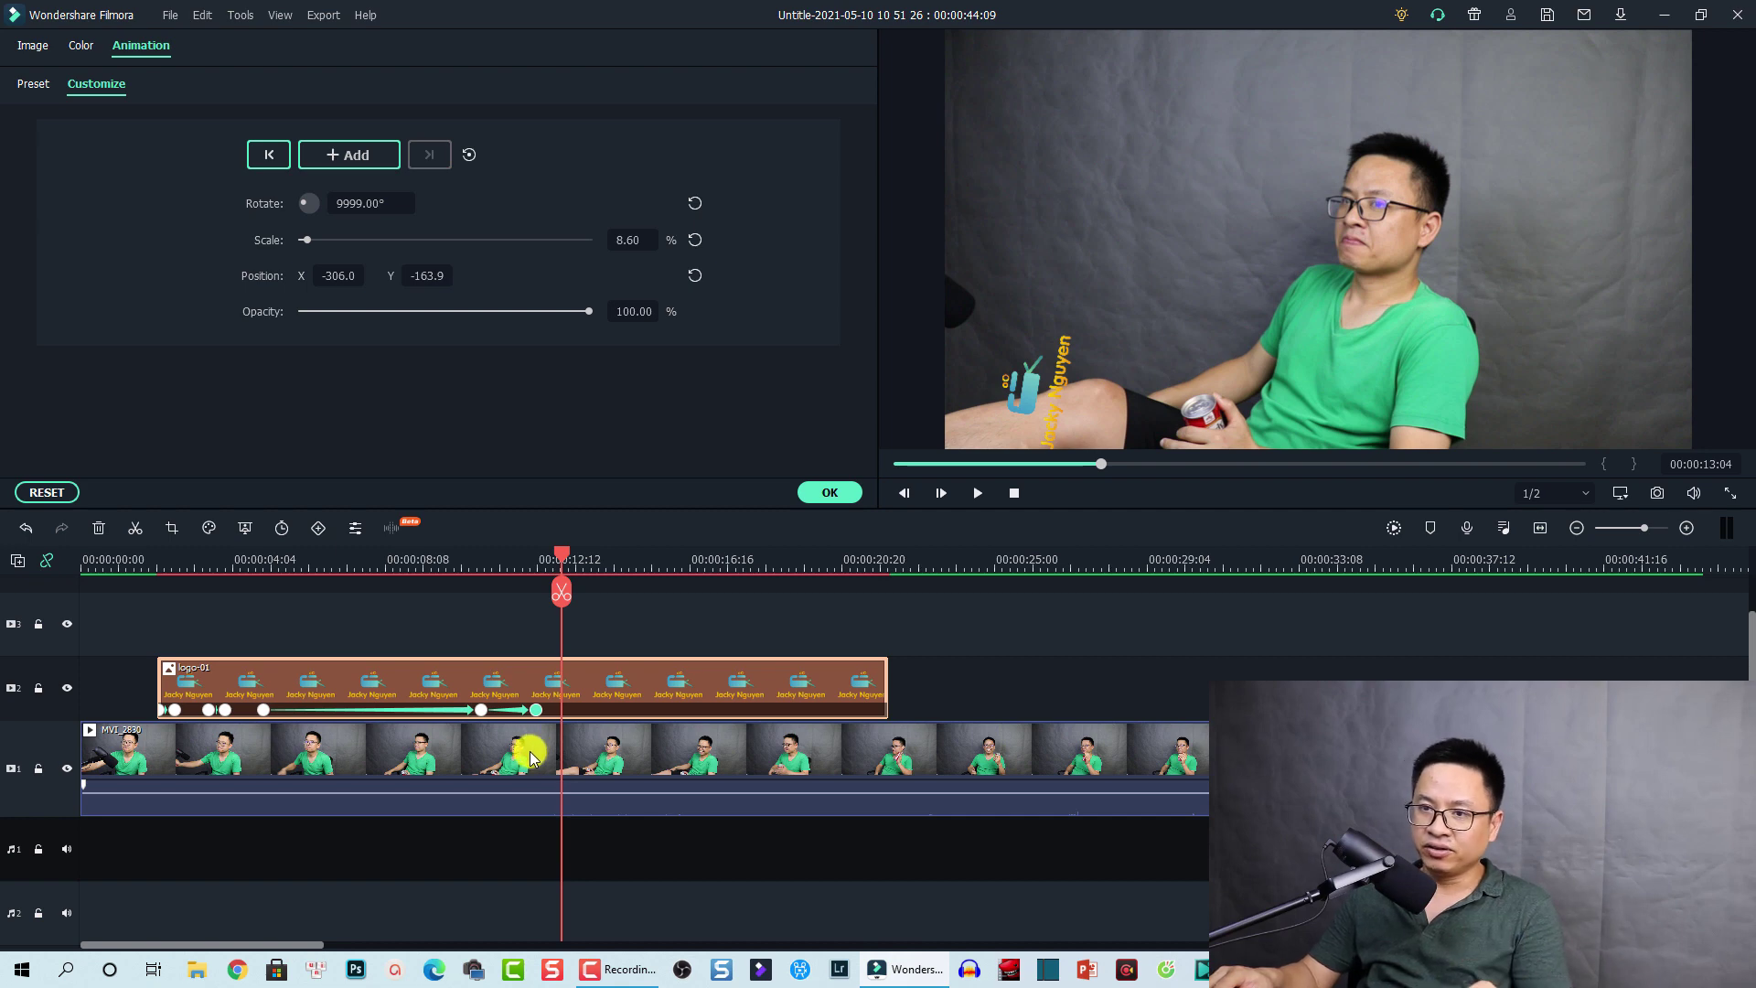
click(534, 756)
key(ctrl+a)
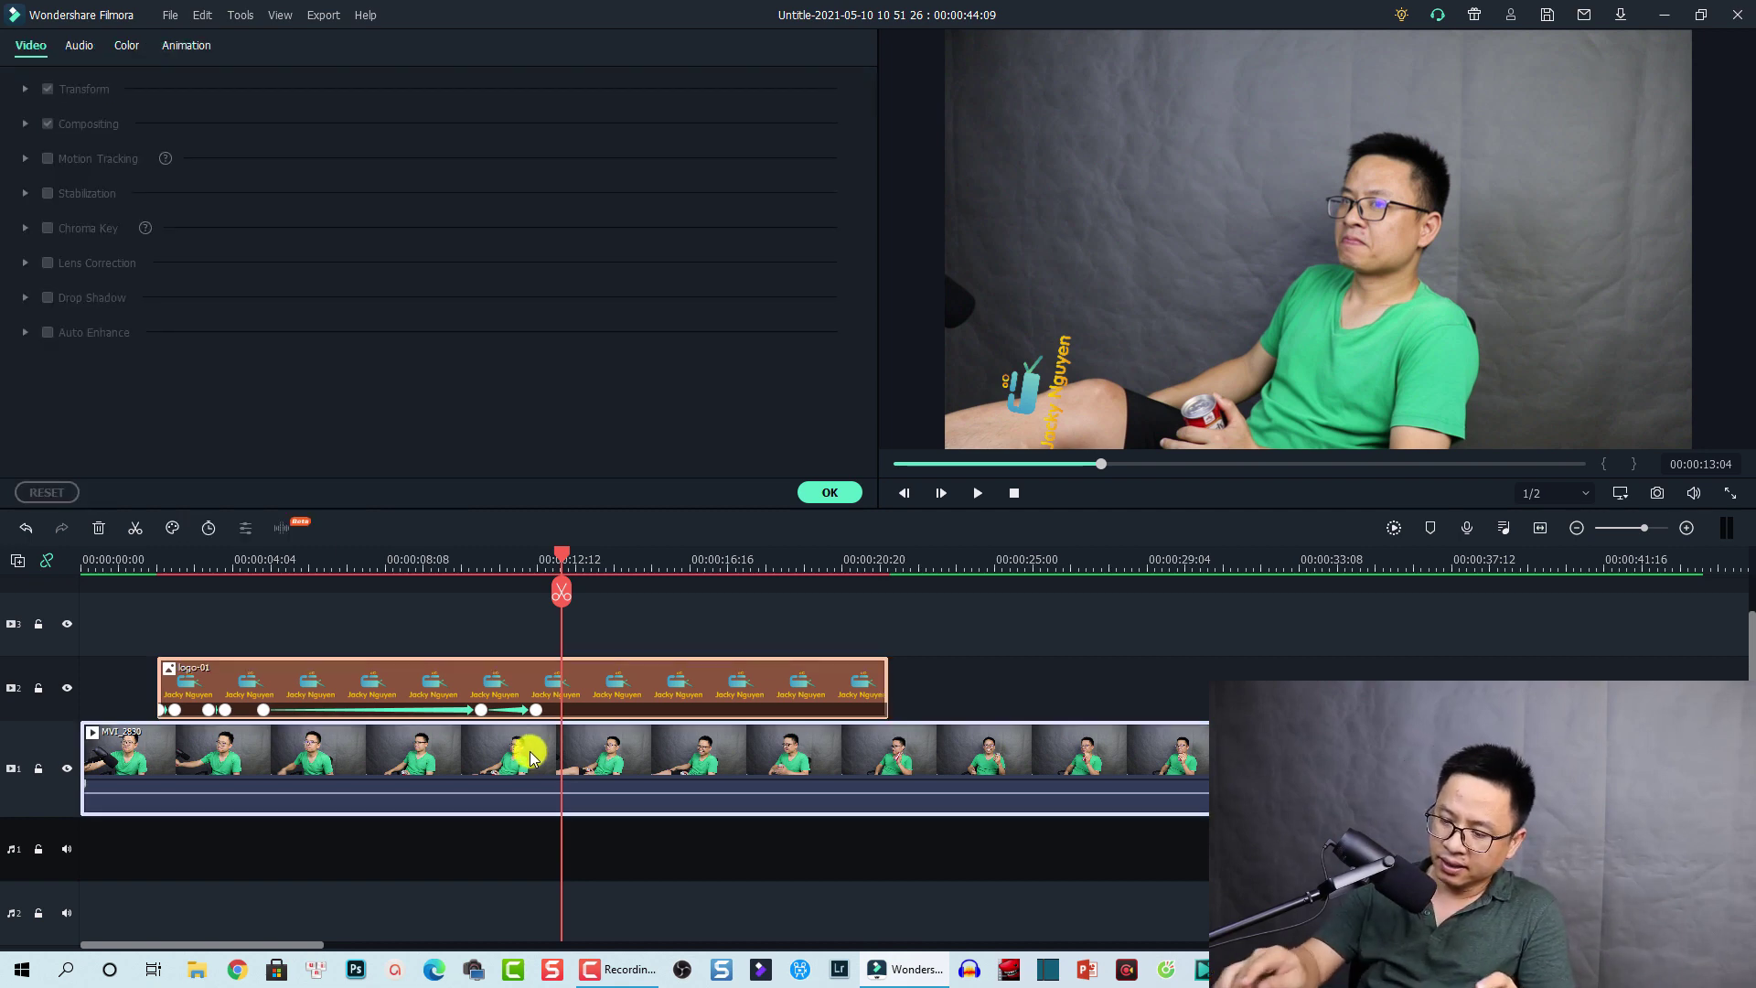
key(Delete)
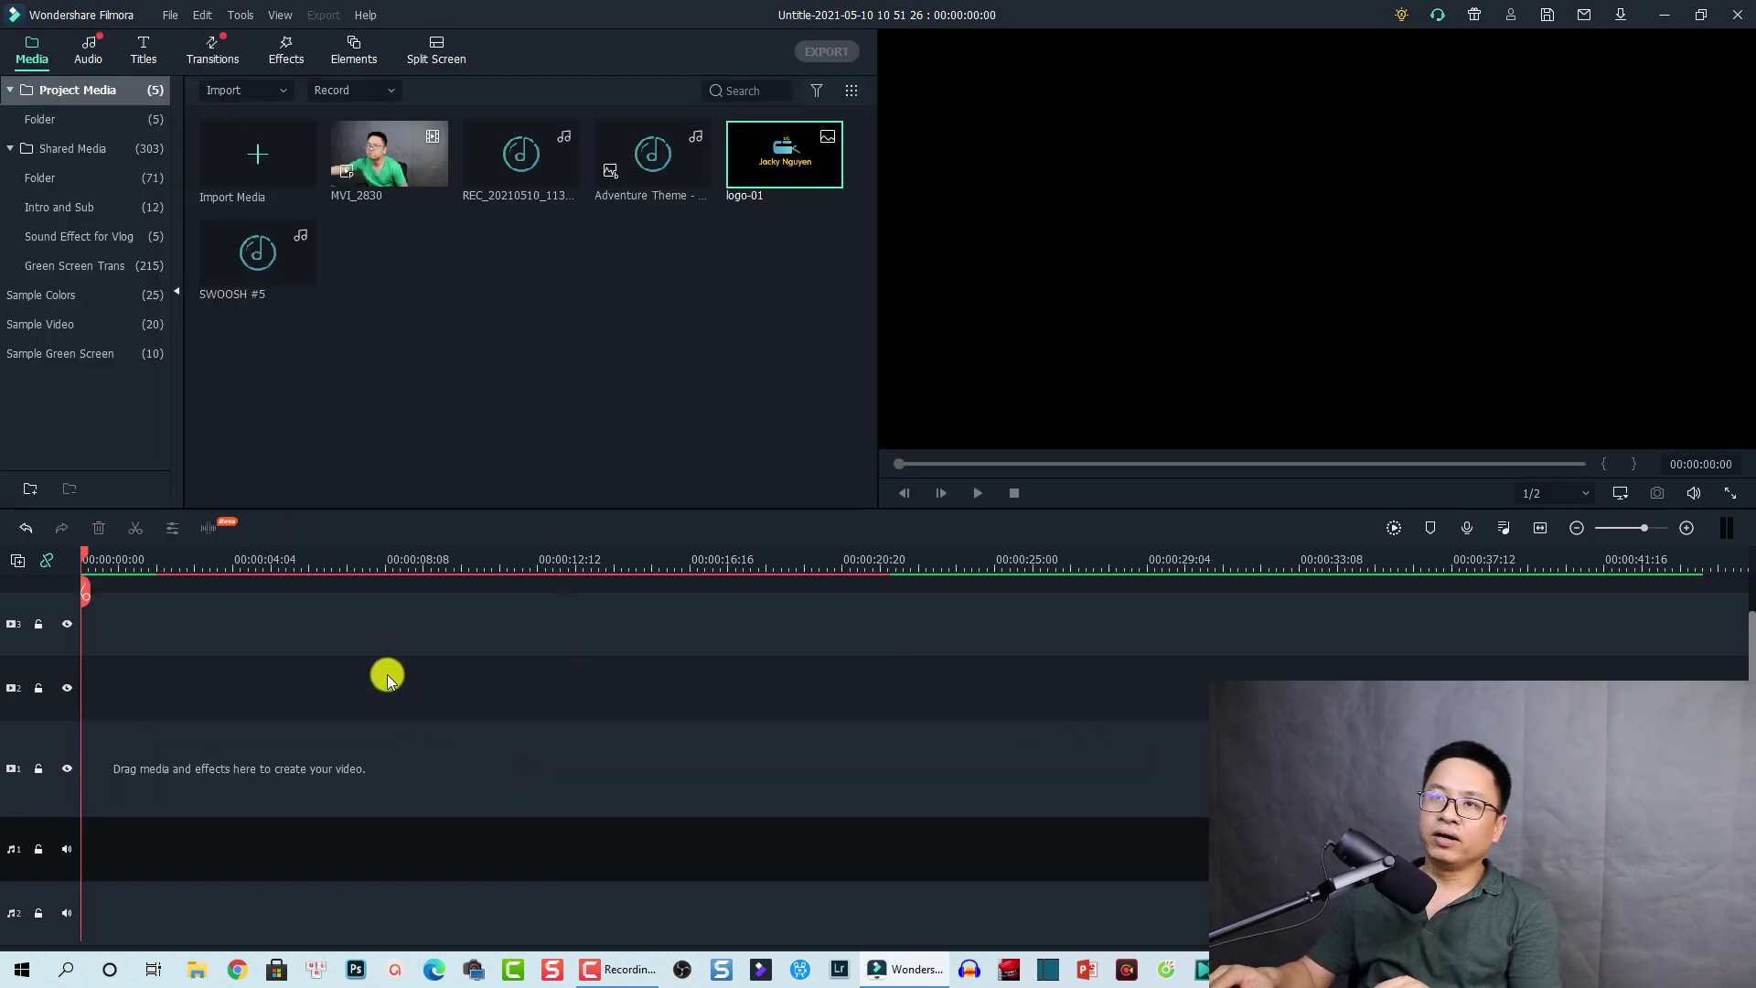
Step: Add the Heroes Pack Openers 05 title to the start of the first video track
click(140, 50)
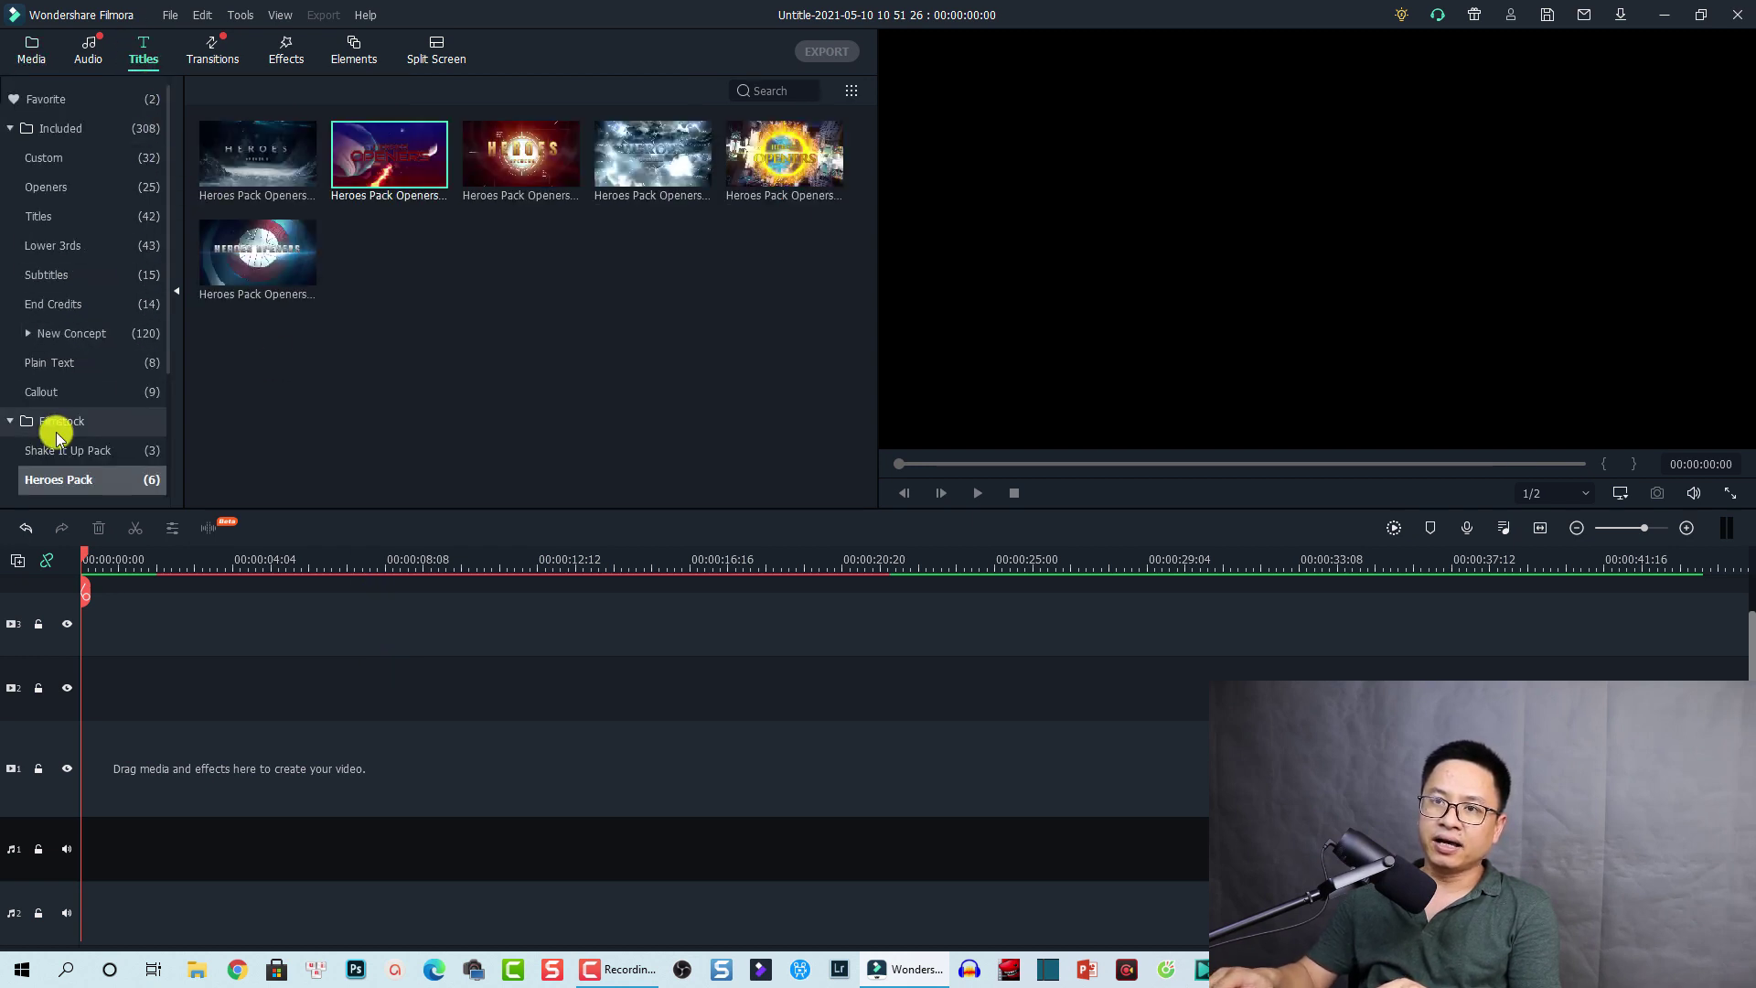
scroll(54, 453, down, 1)
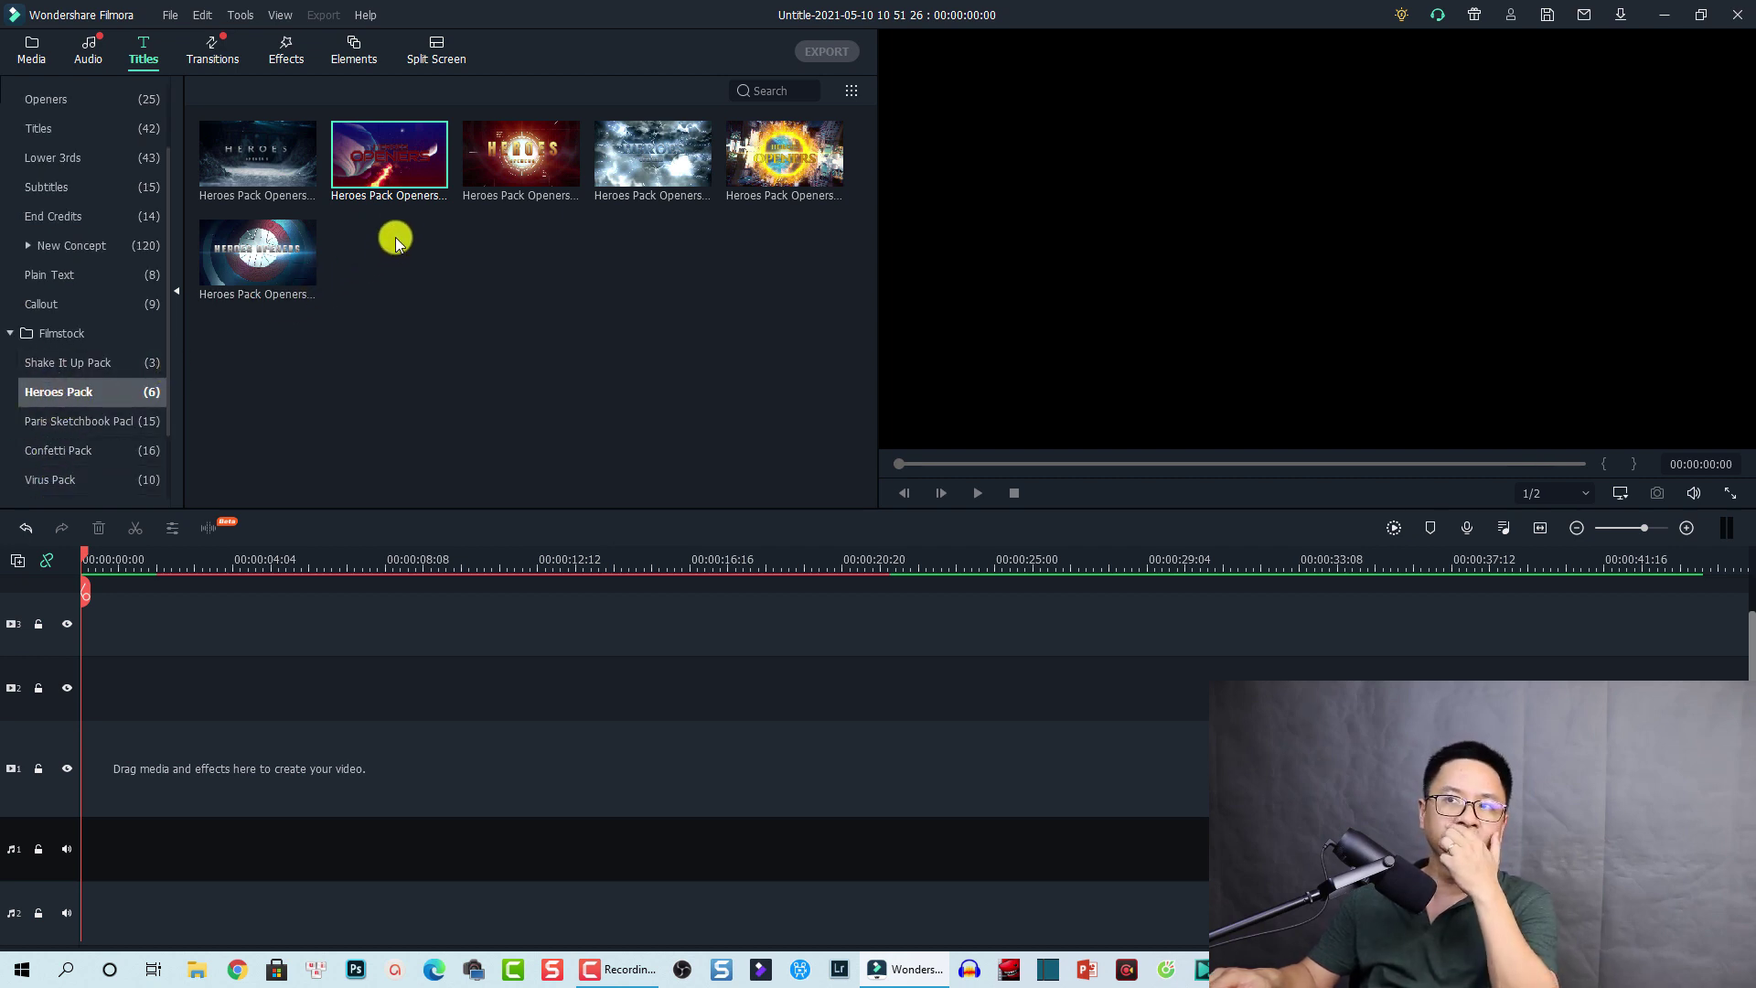
mouse_move(398, 174)
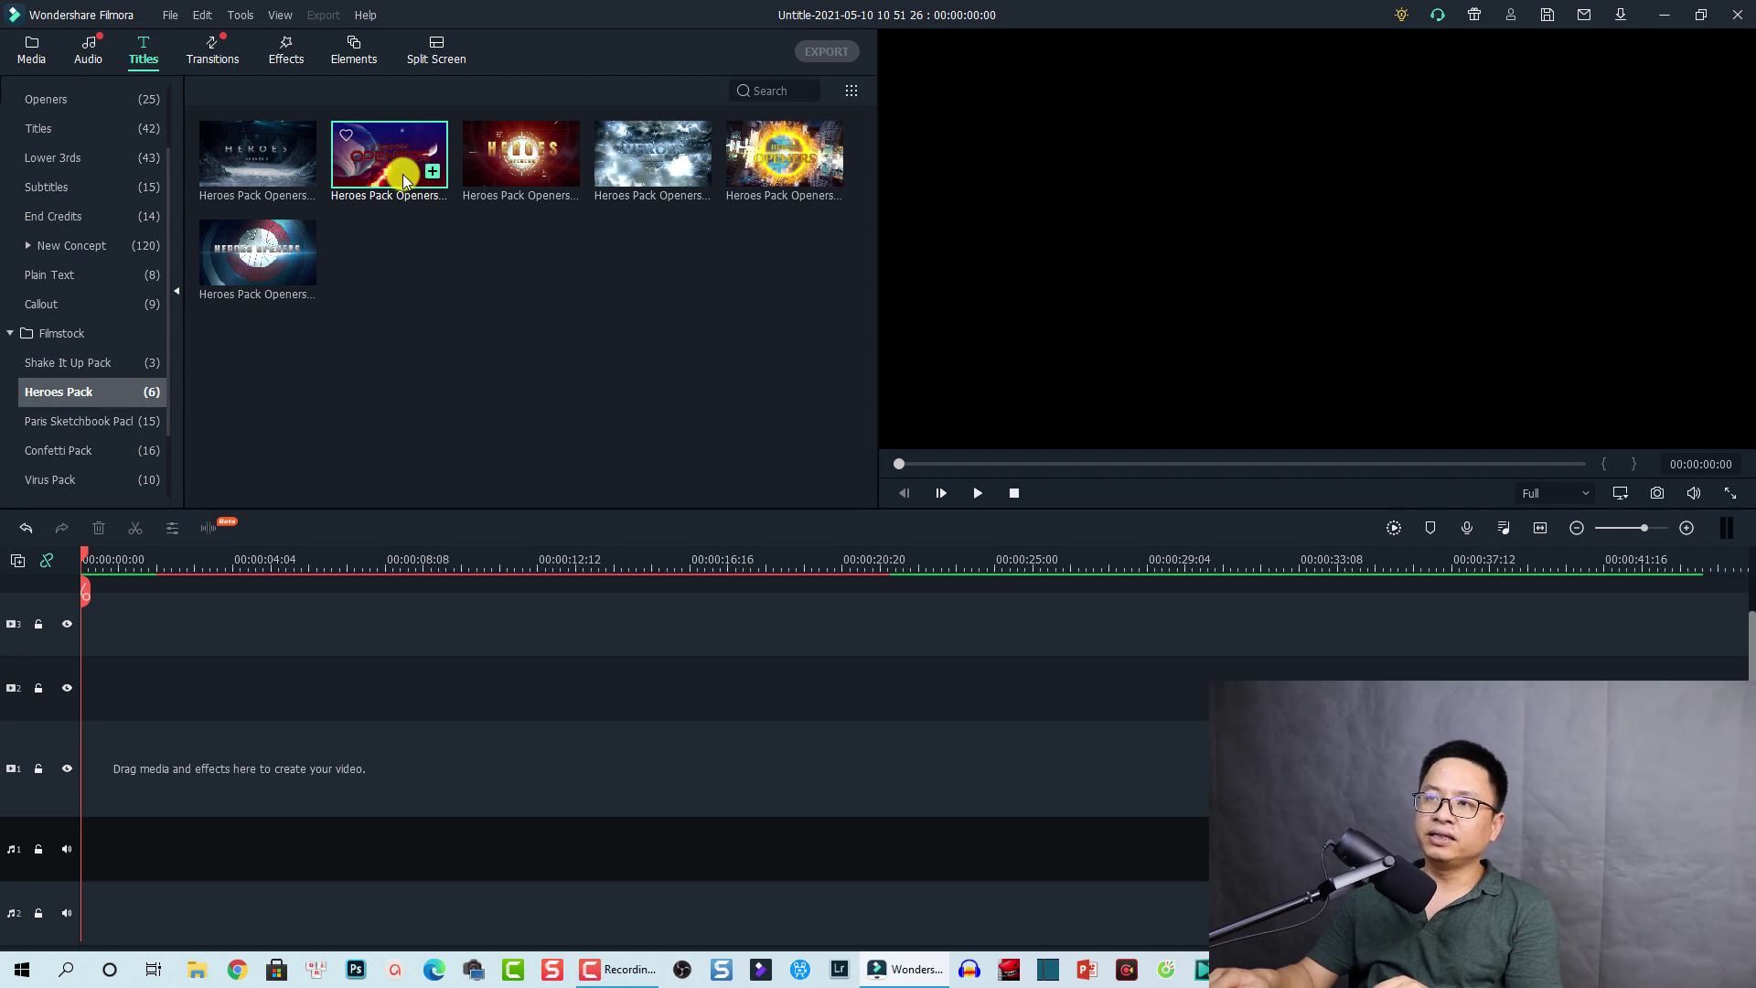
click(403, 174)
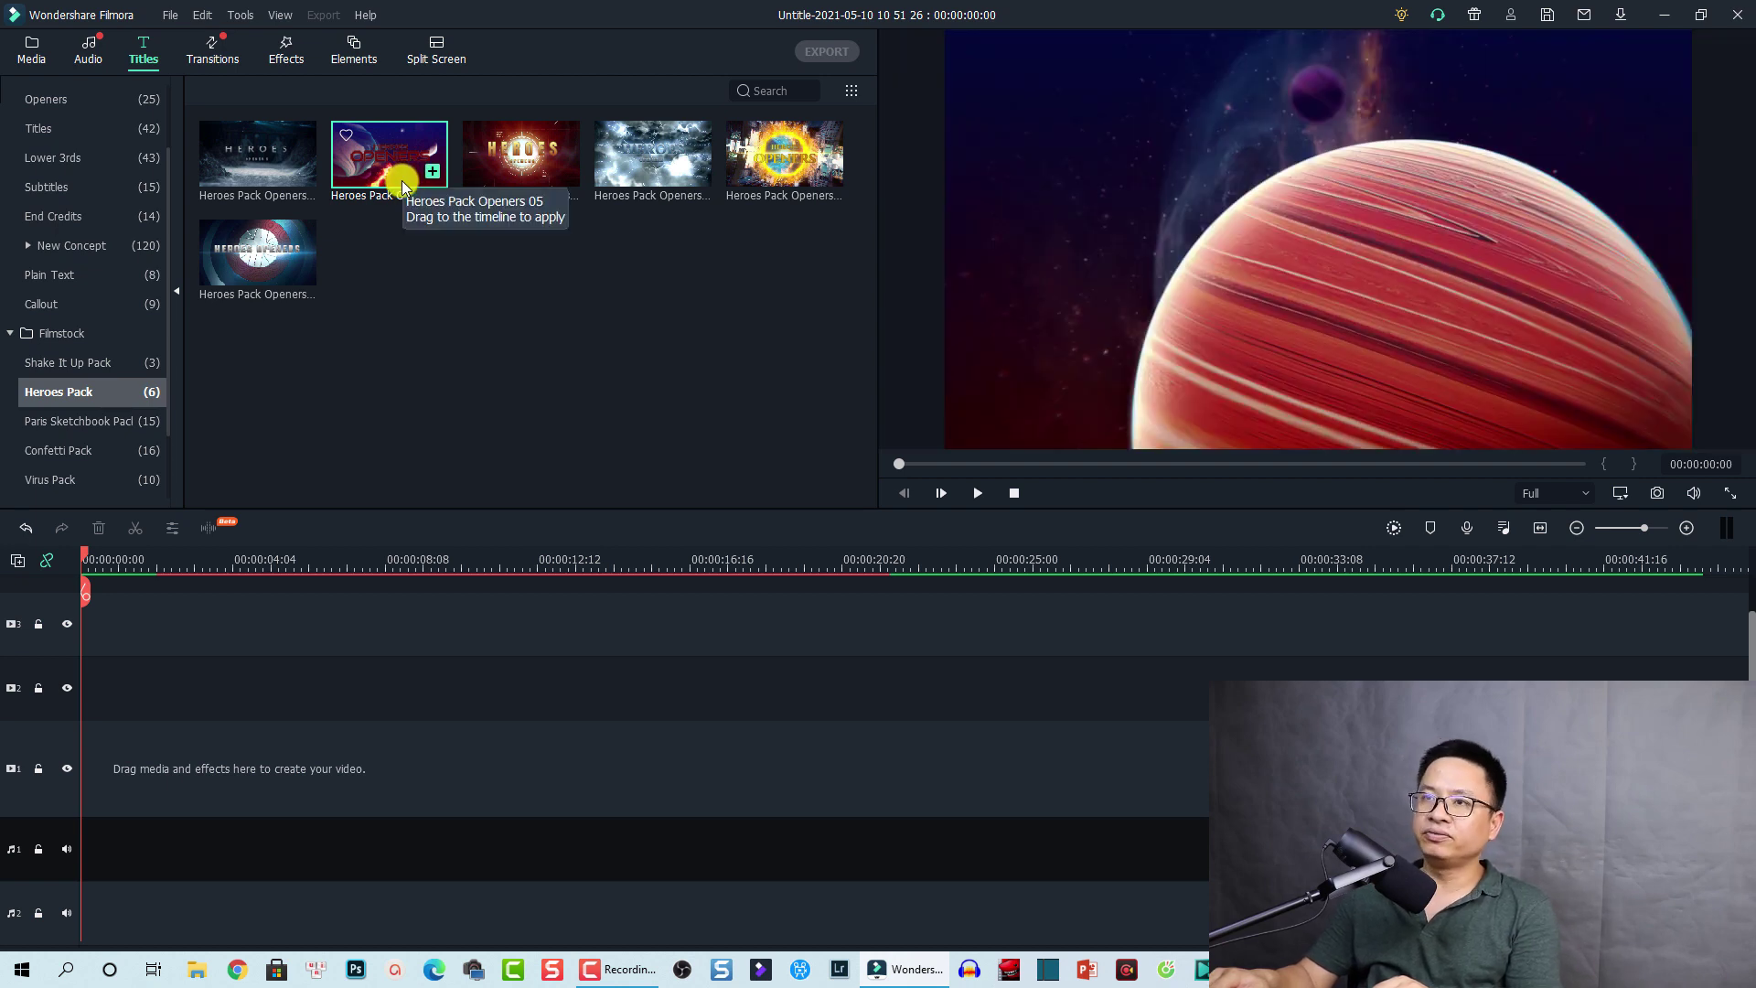
drag(403, 179, 89, 774)
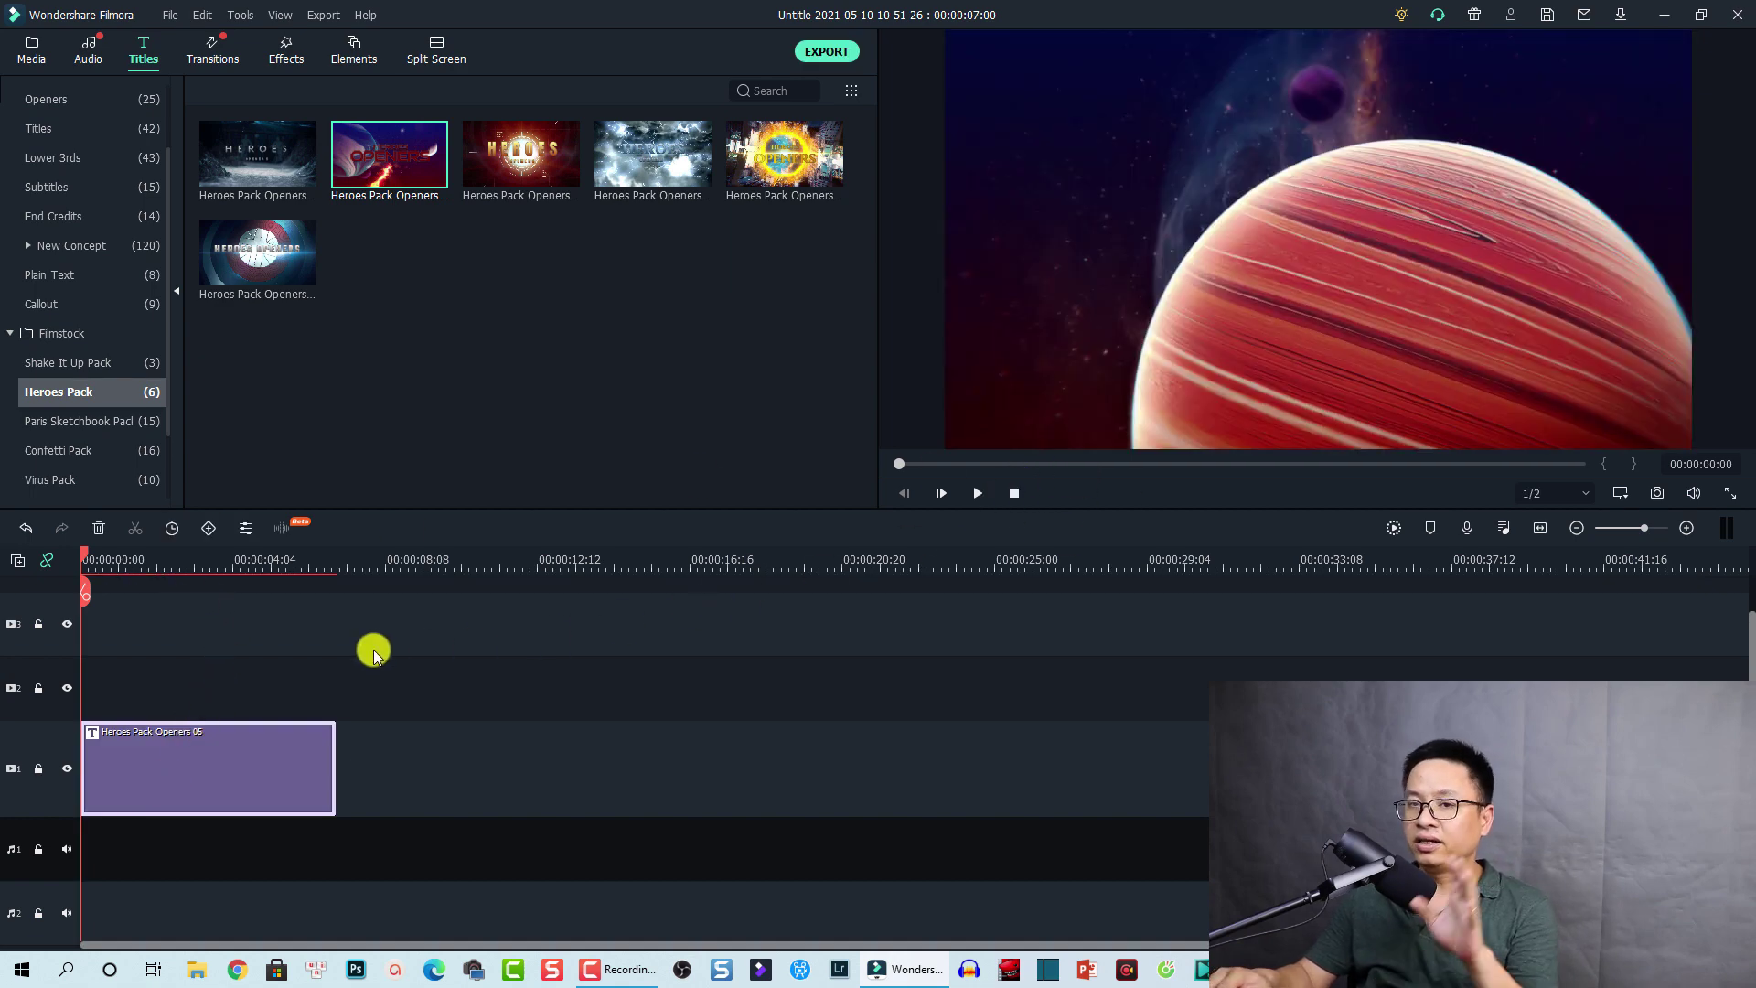
Step: Play back the opener title from the start and stop at 00:00:05:20
click(223, 698)
key(space)
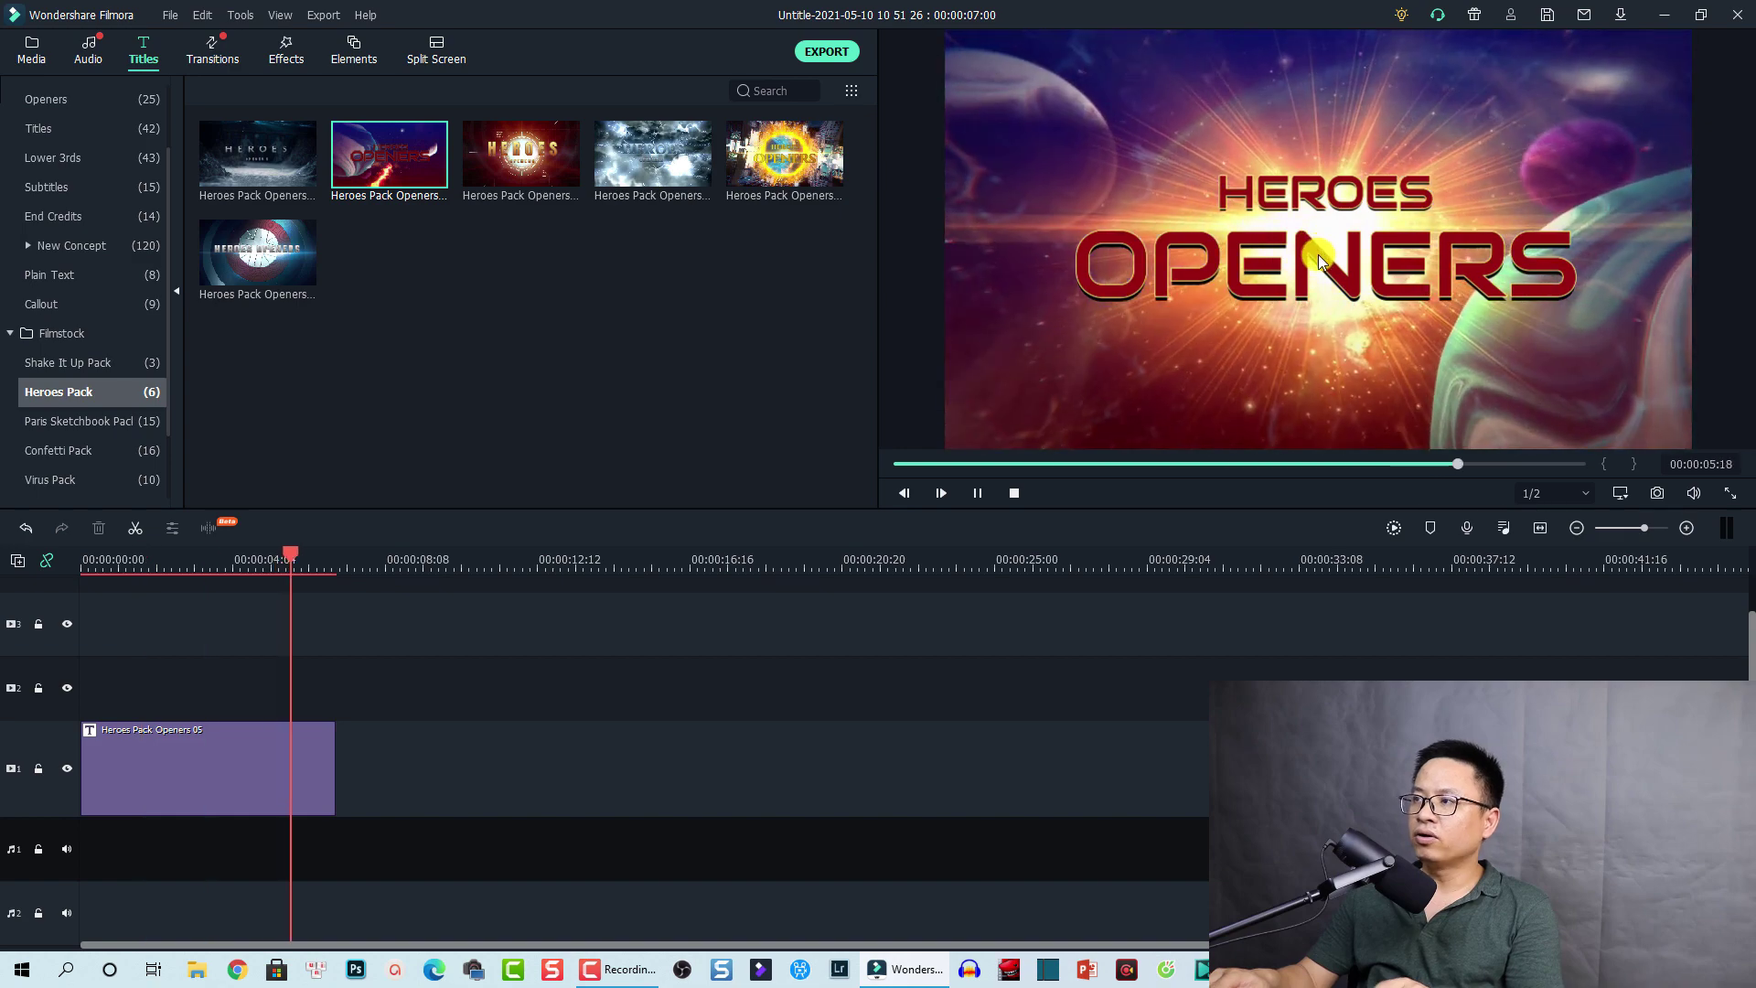
key(space)
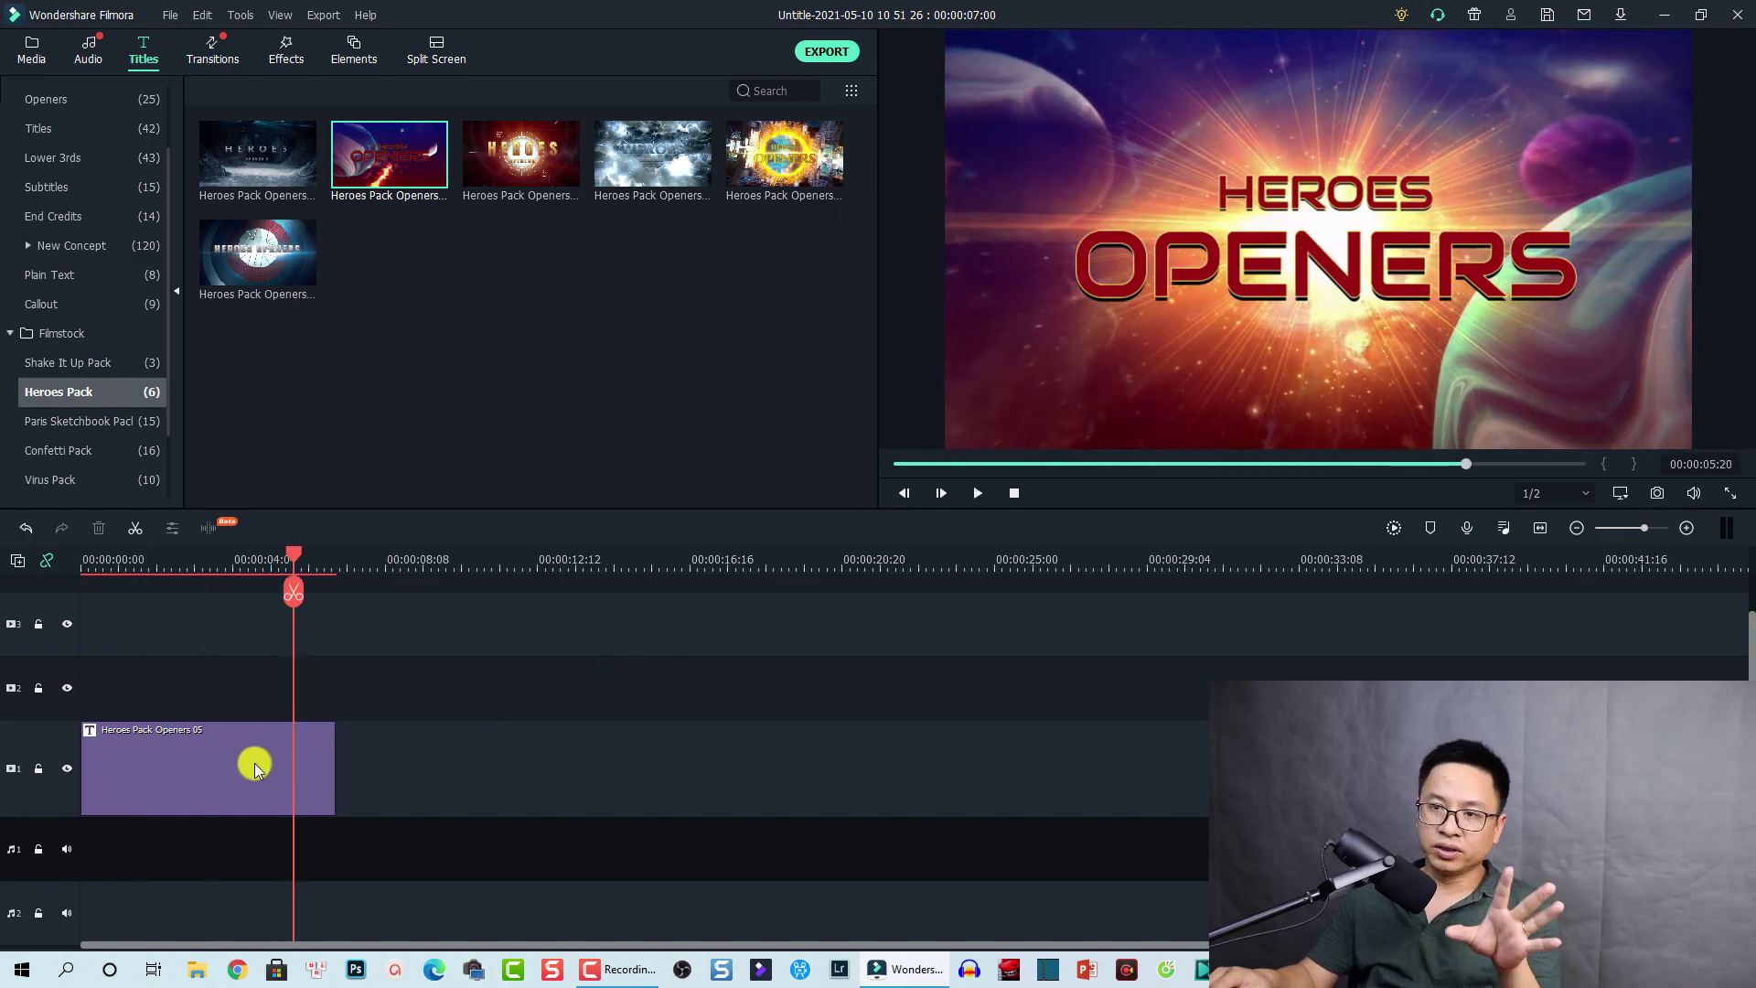
Step: Open the title clip for advanced editing and delete both HEROES and both OPENERS text layers
click(248, 762)
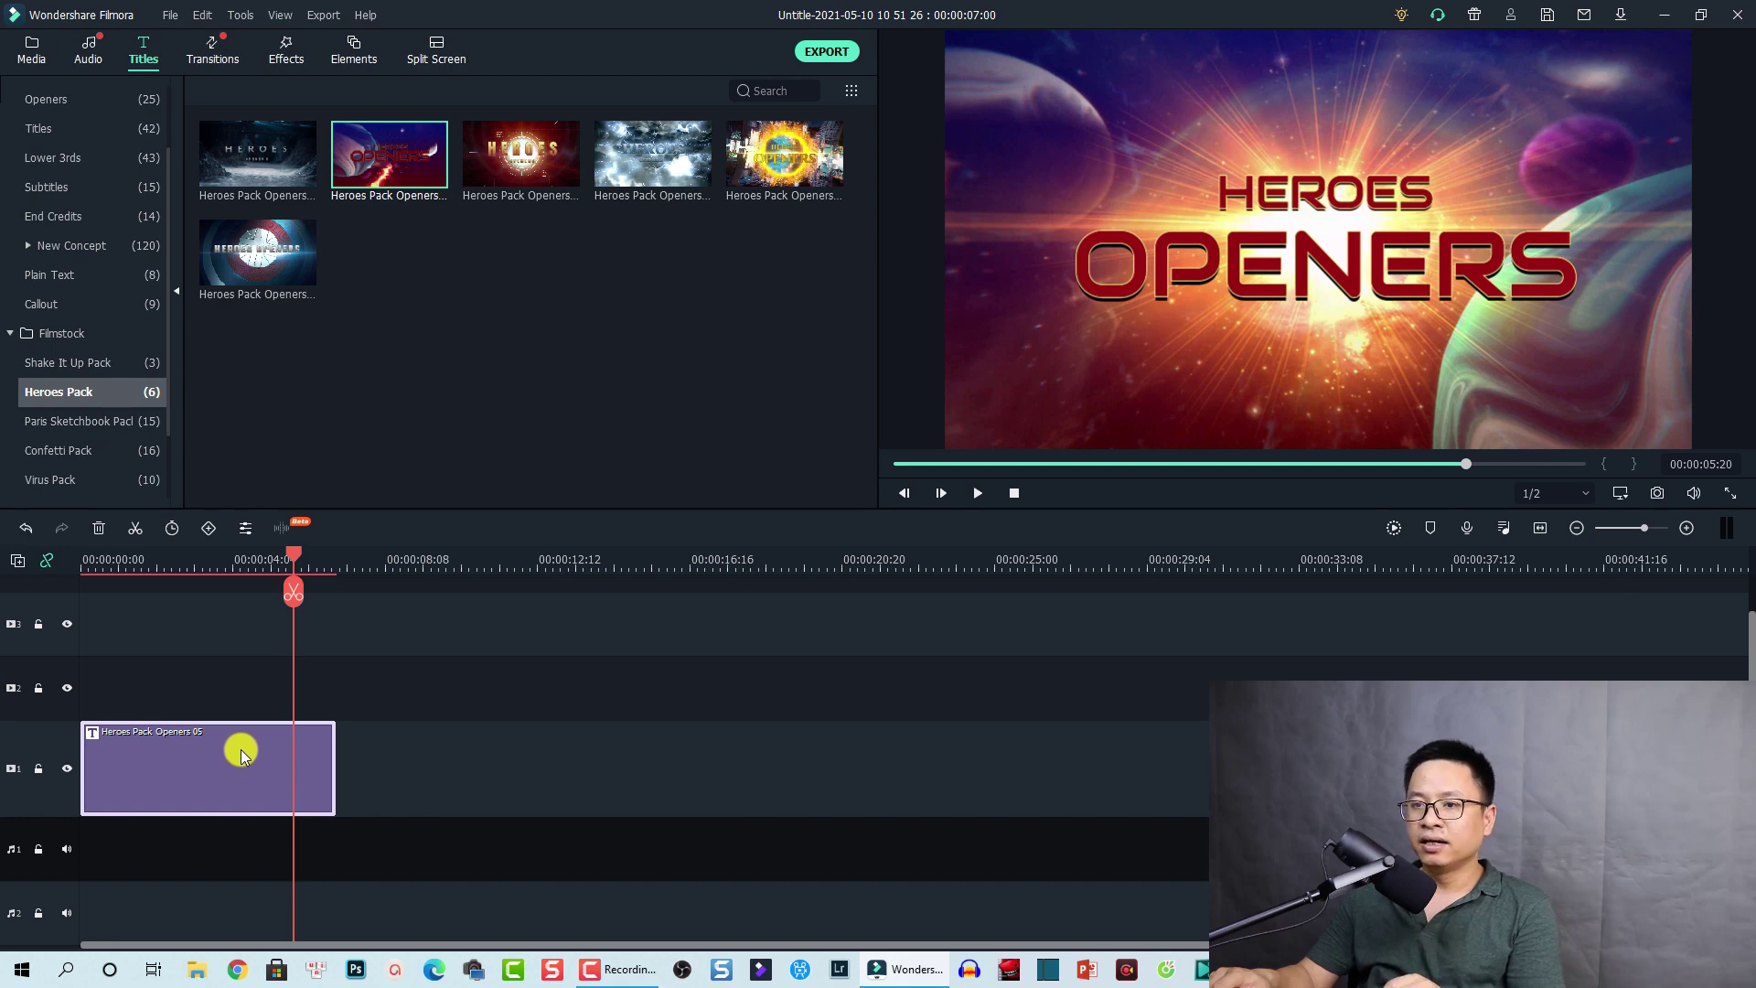
right_click(241, 754)
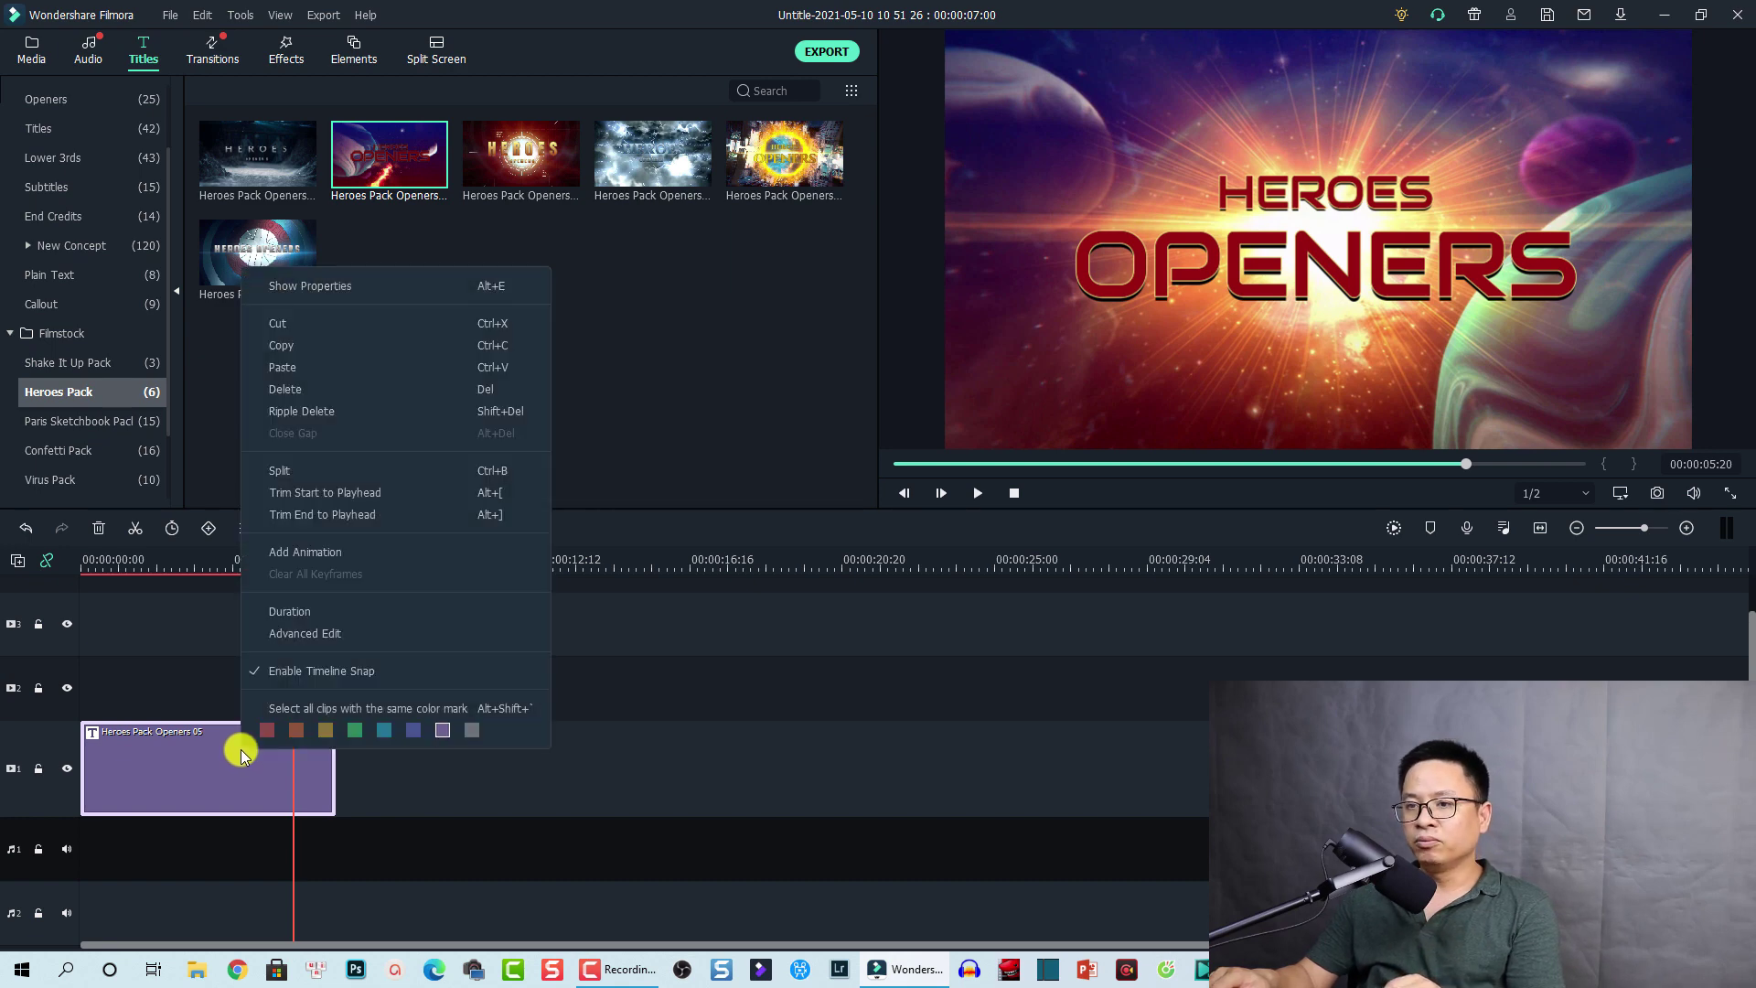
click(294, 633)
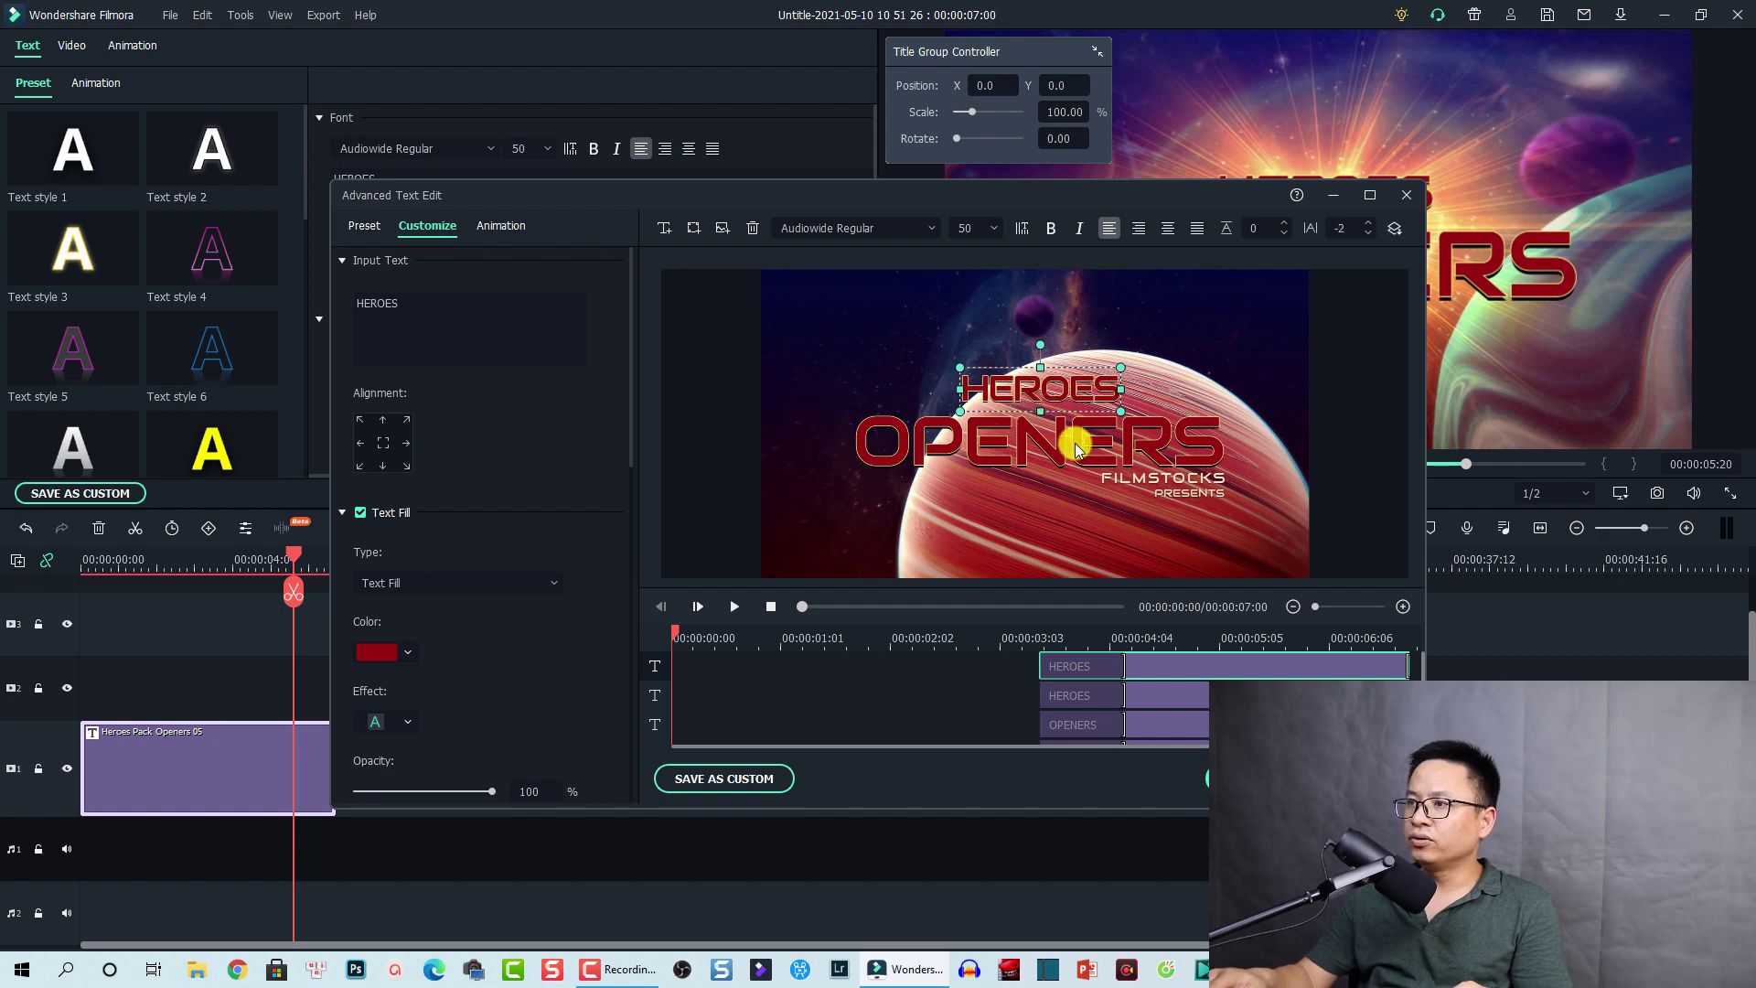
click(1157, 701)
click(1157, 673)
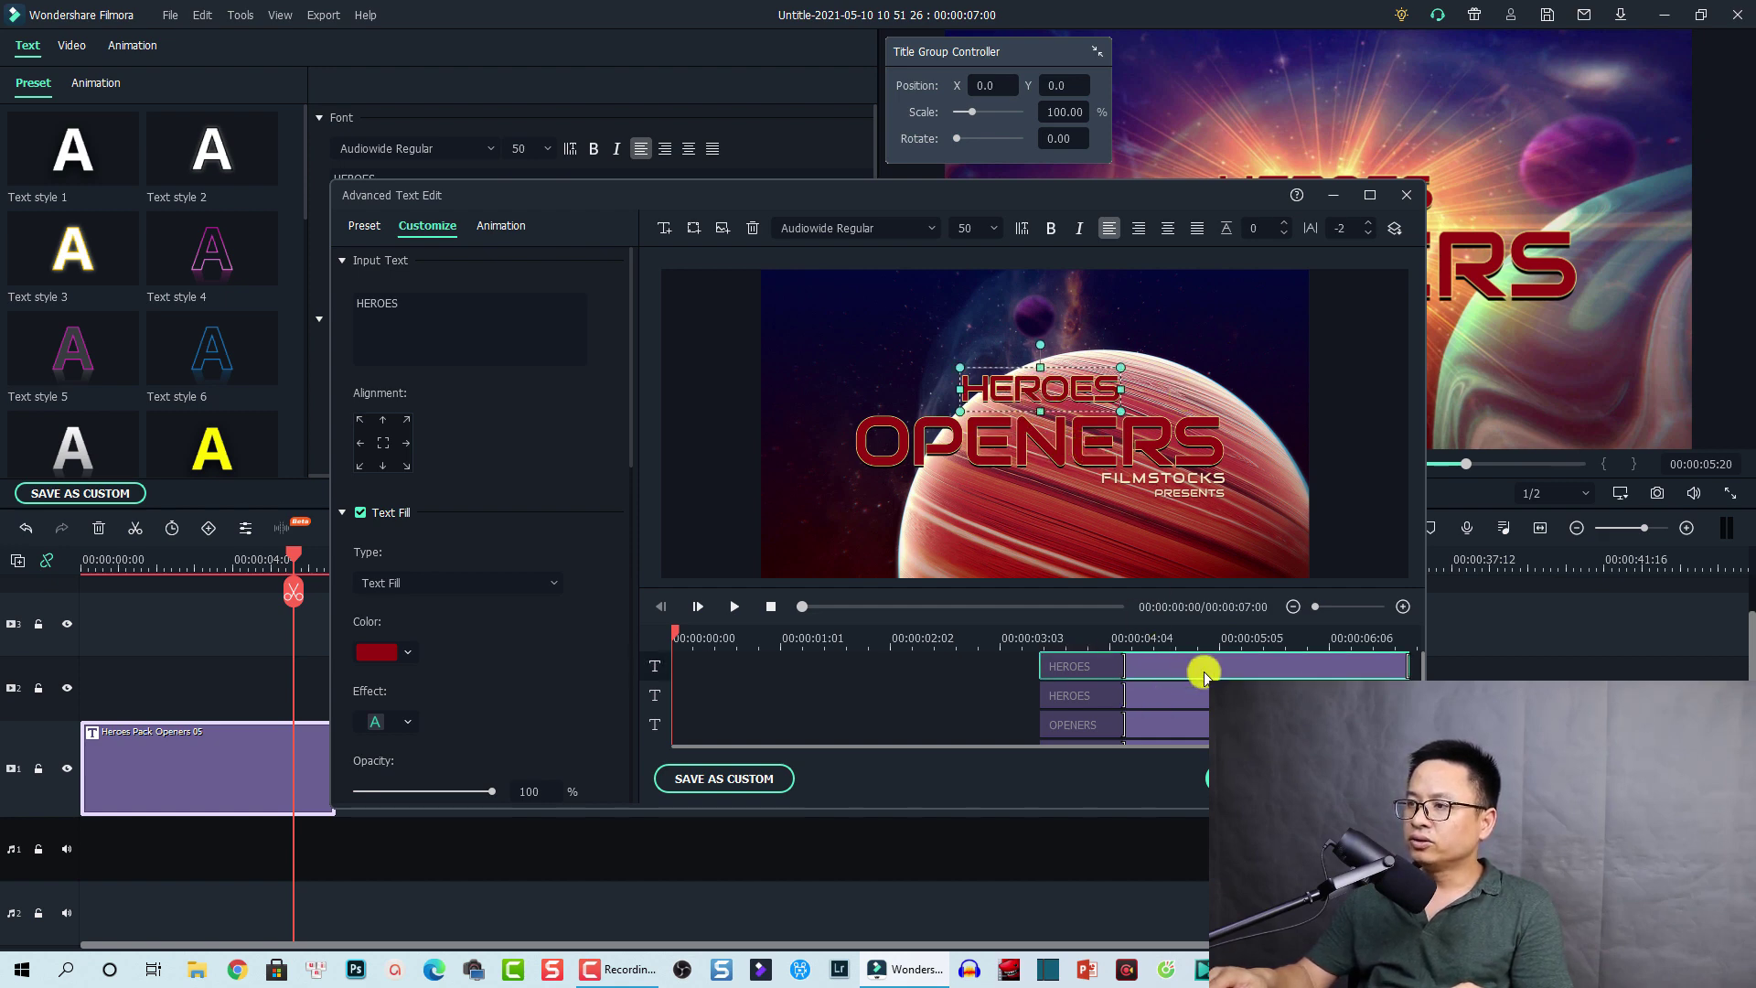
click(1157, 697)
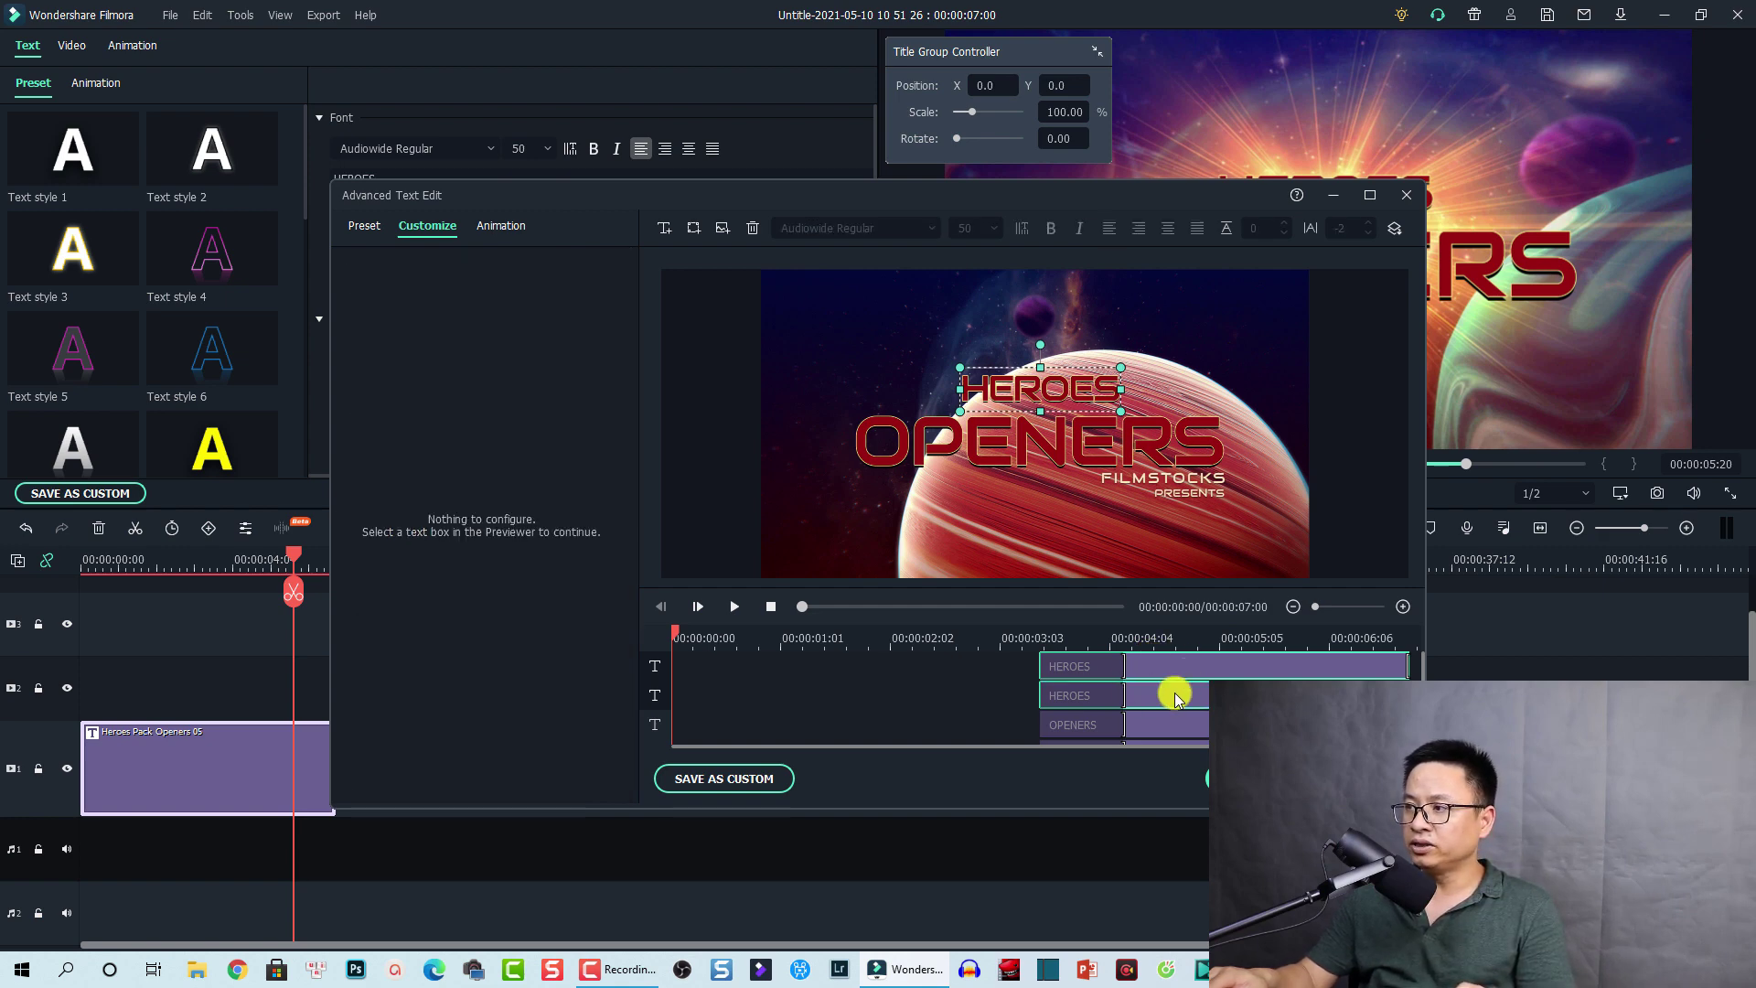
click(1174, 697)
ctrl+click(1206, 711)
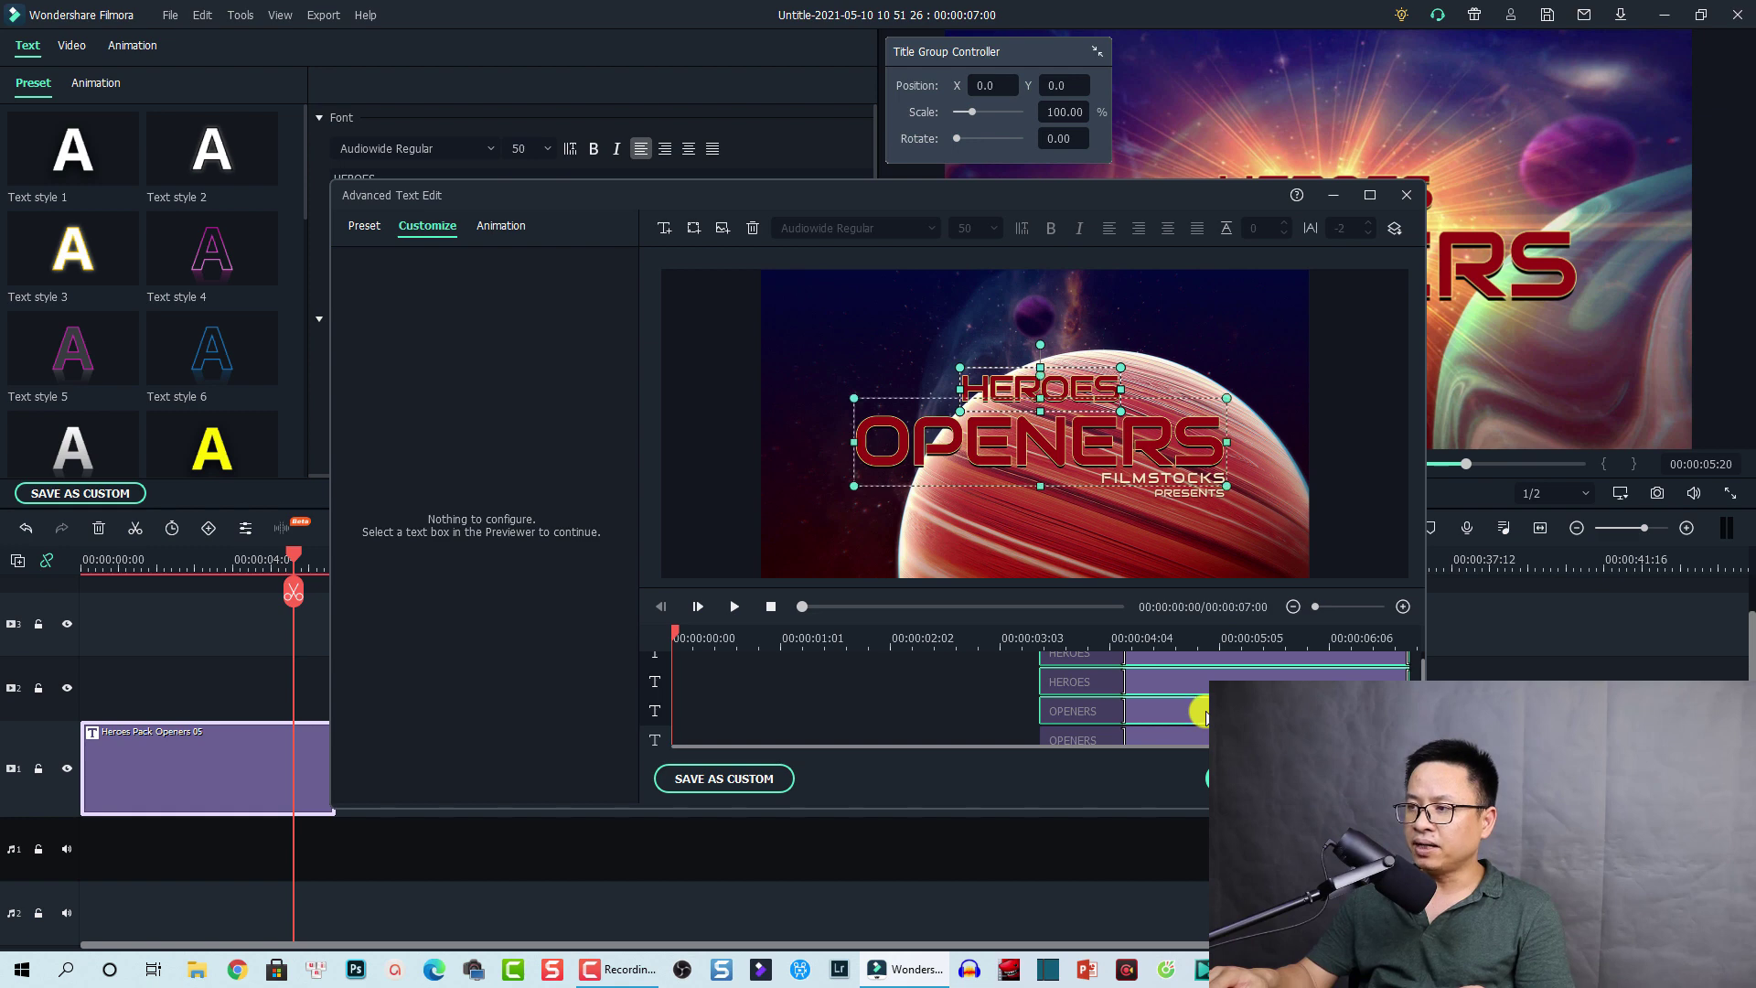
scroll(1185, 737, down, 3)
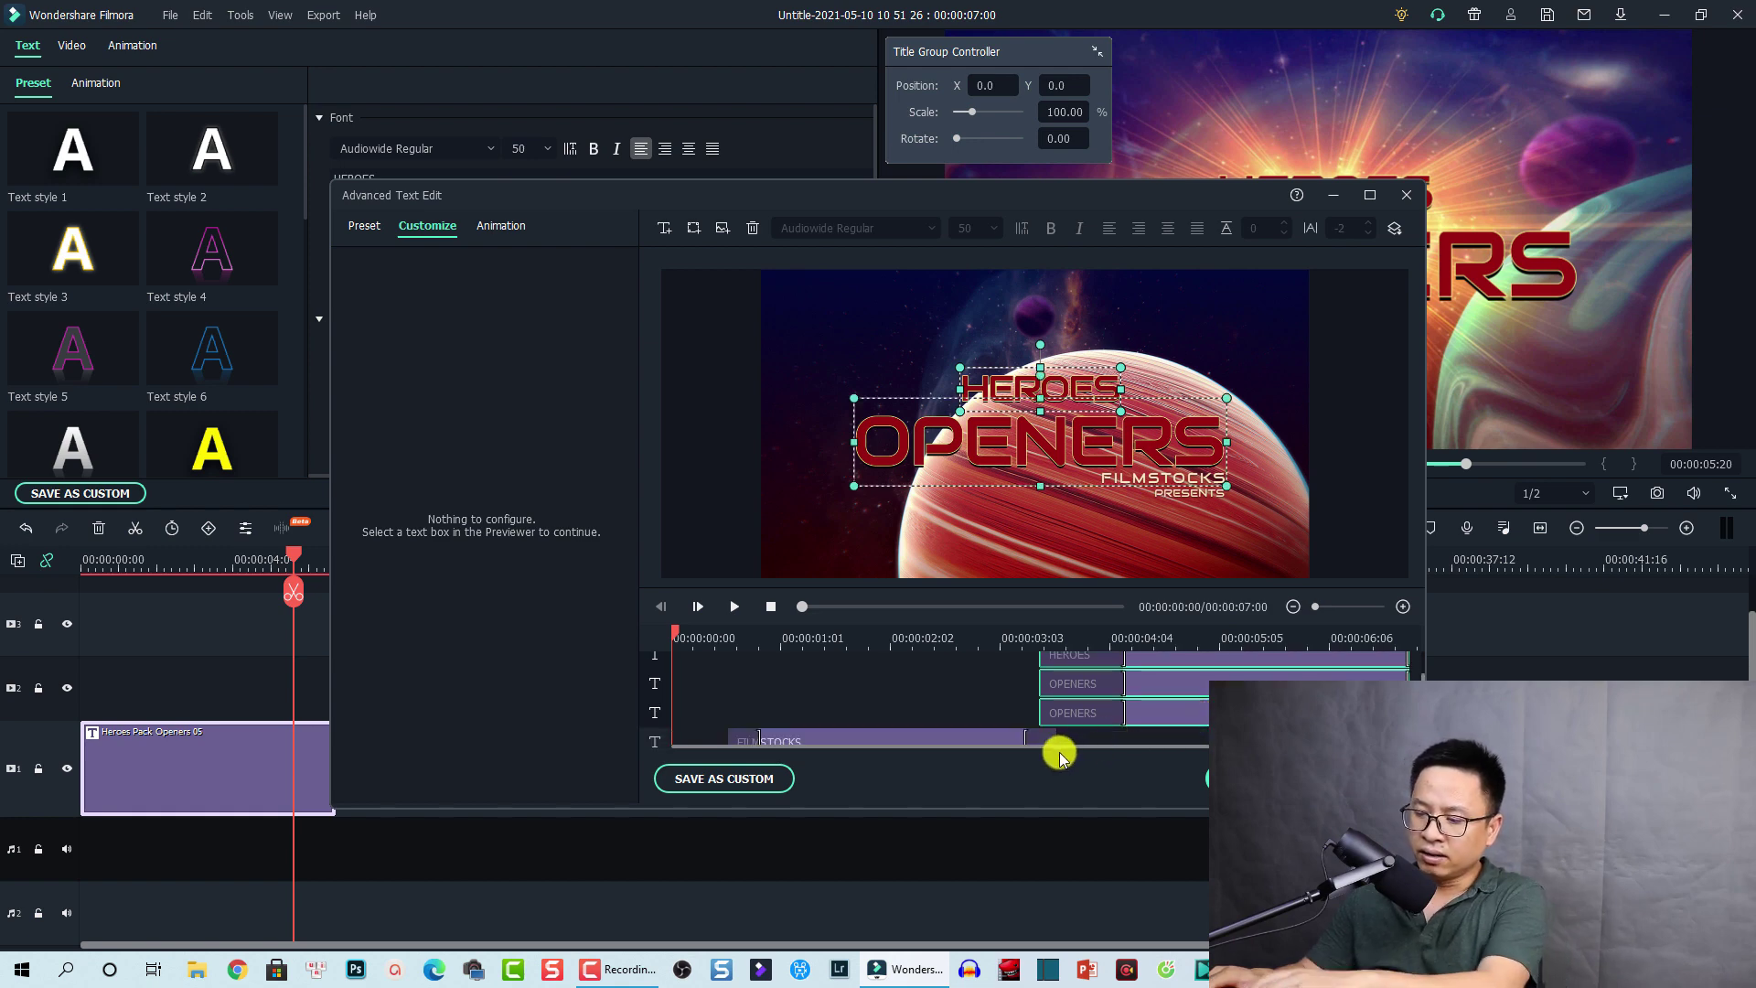
key(Delete)
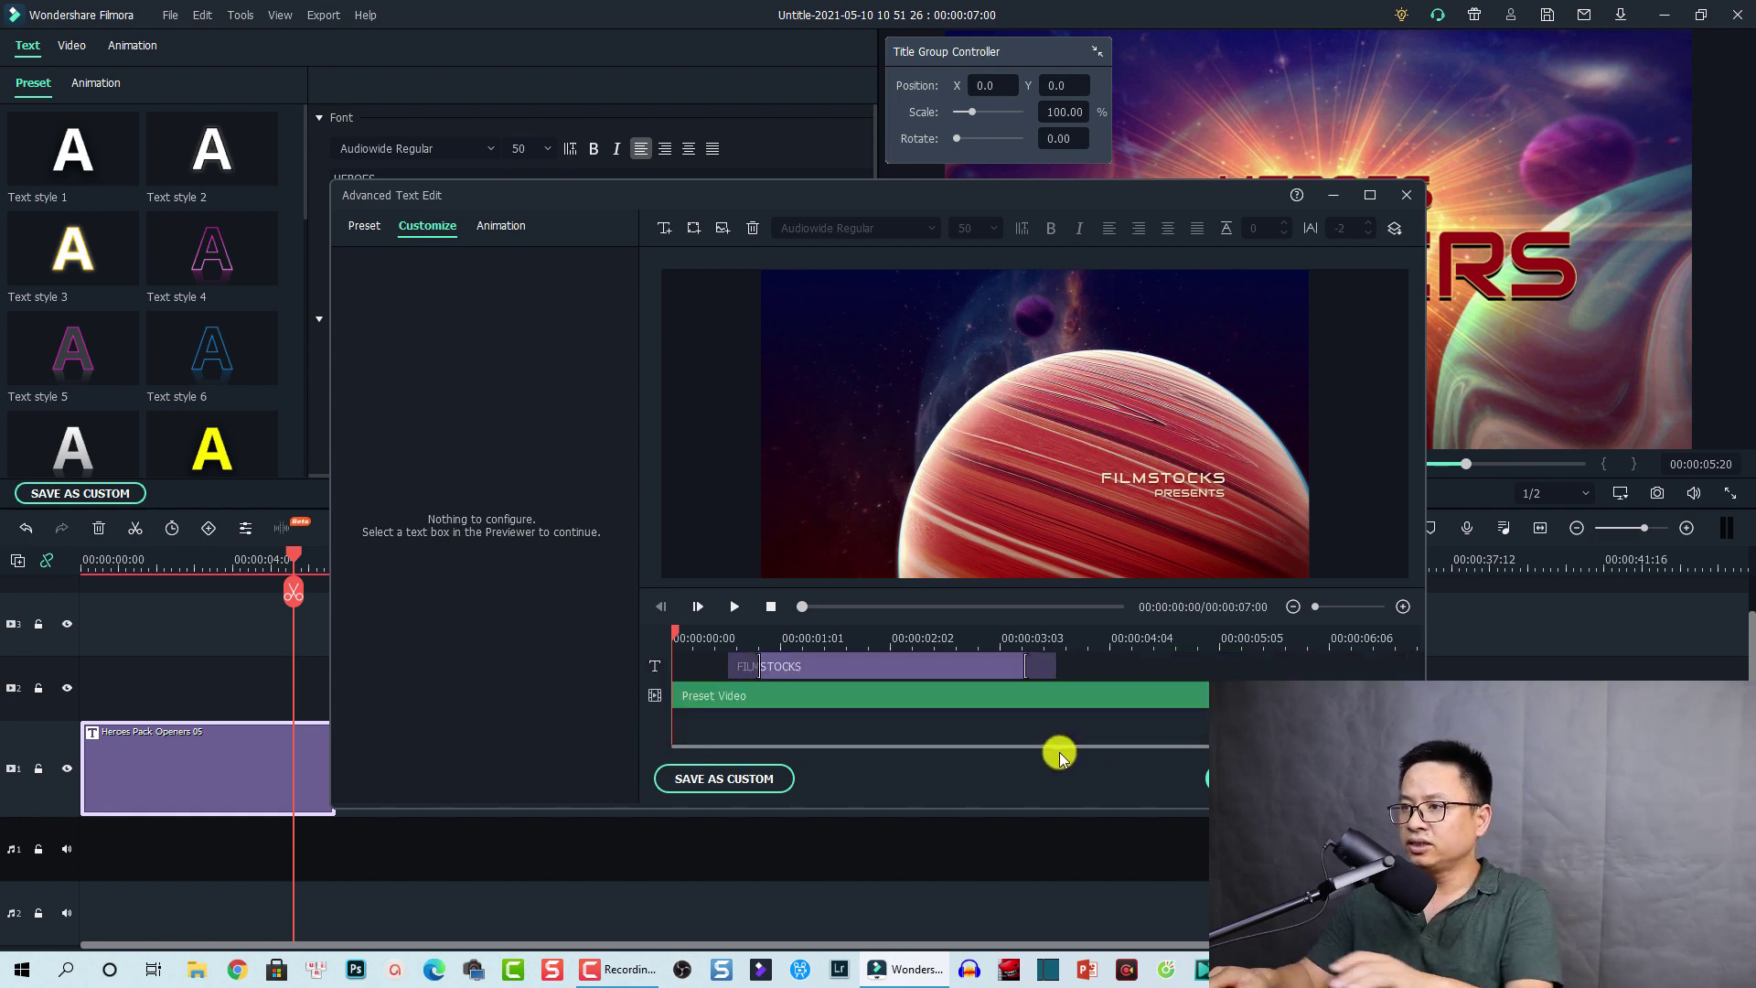
Step: Replace the FILMSTOCKS PRESENTS text with the channel owner's name
click(860, 668)
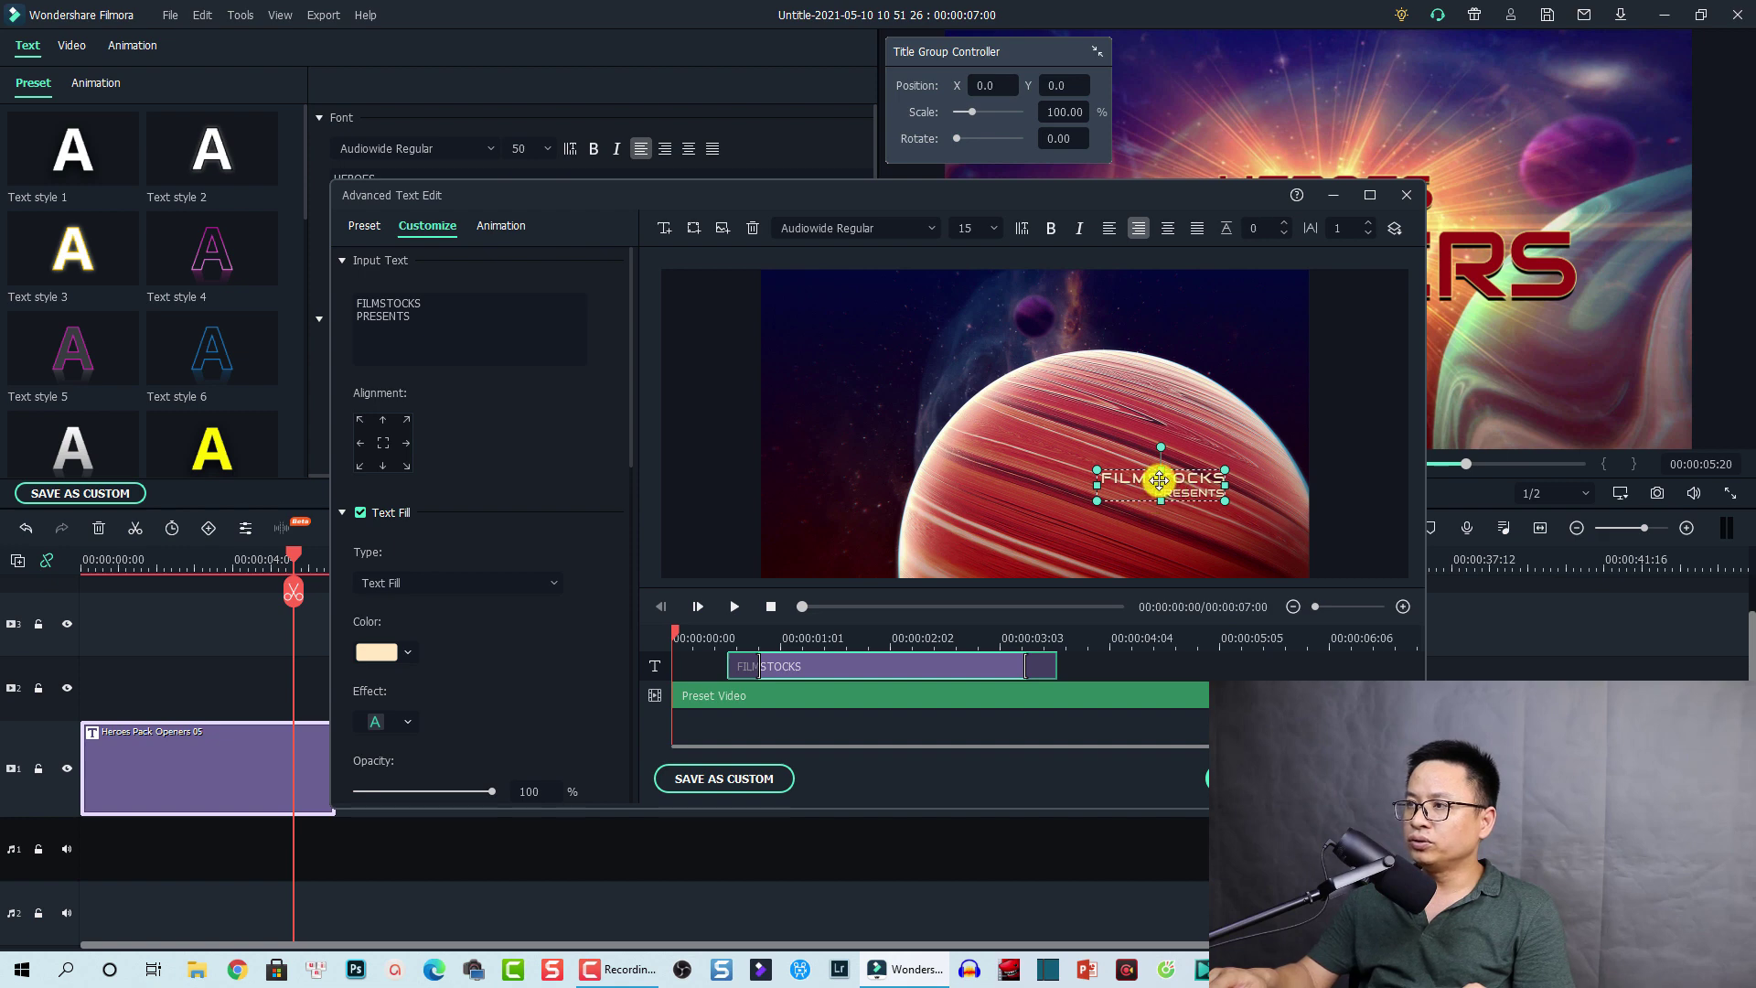
click(832, 643)
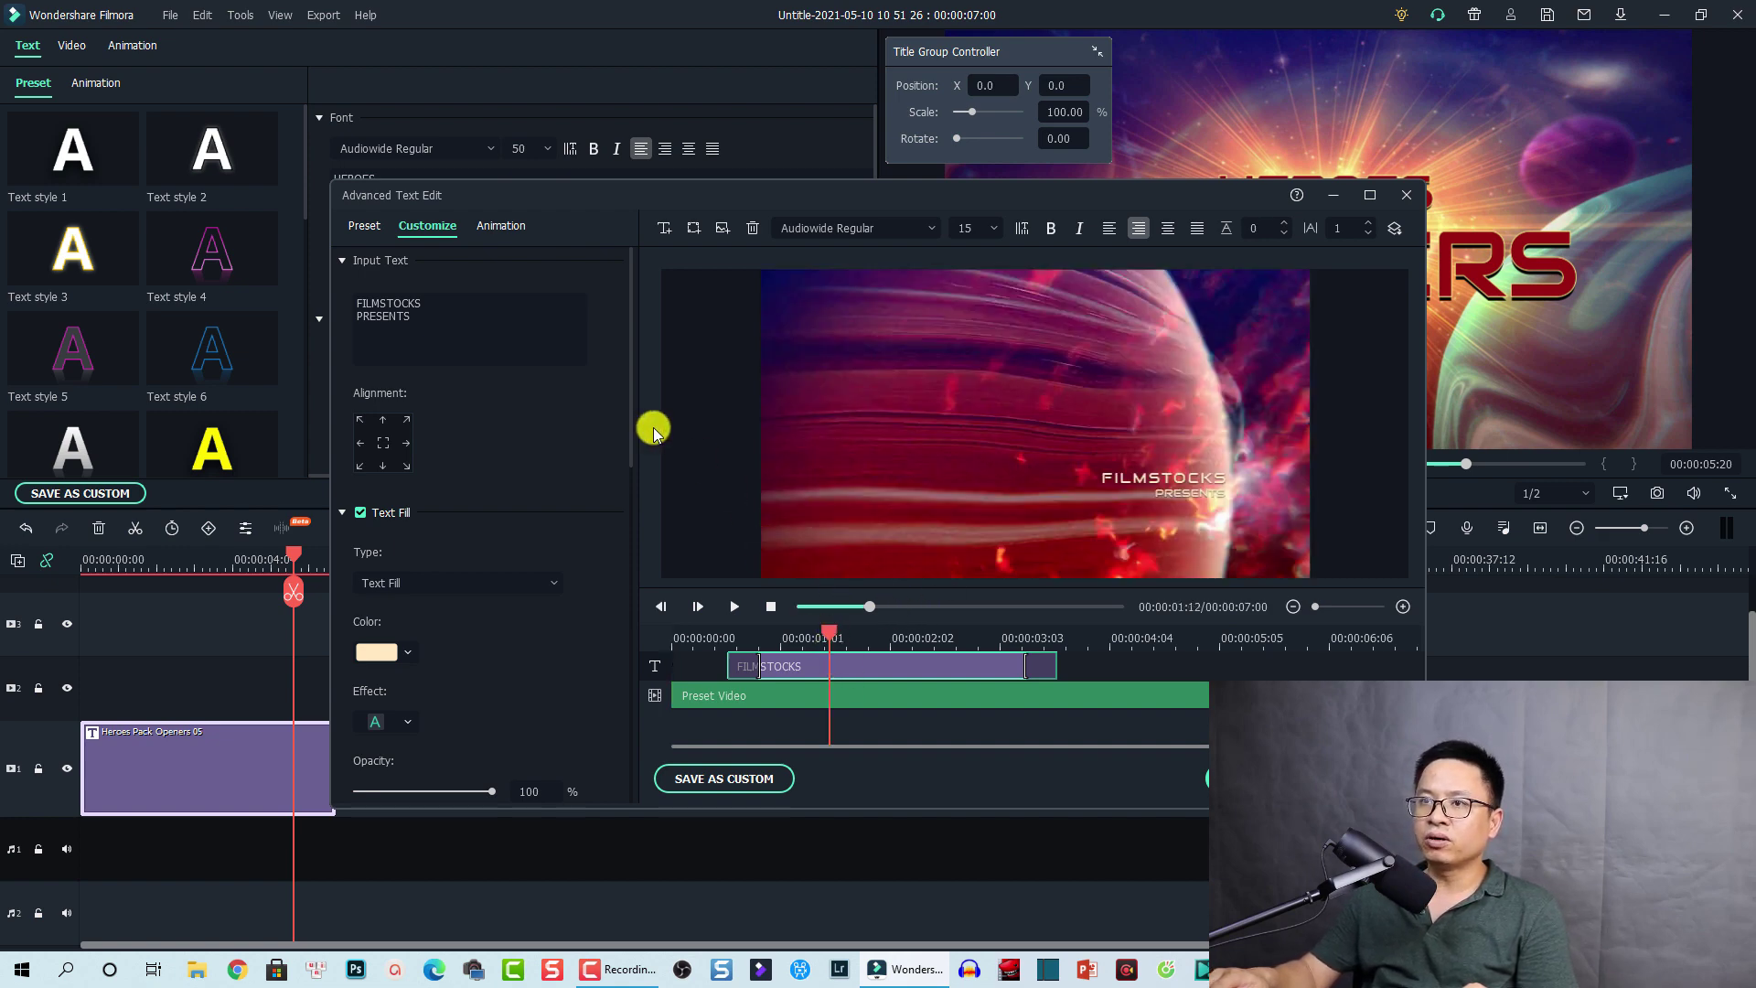
click(486, 321)
text(Jac)
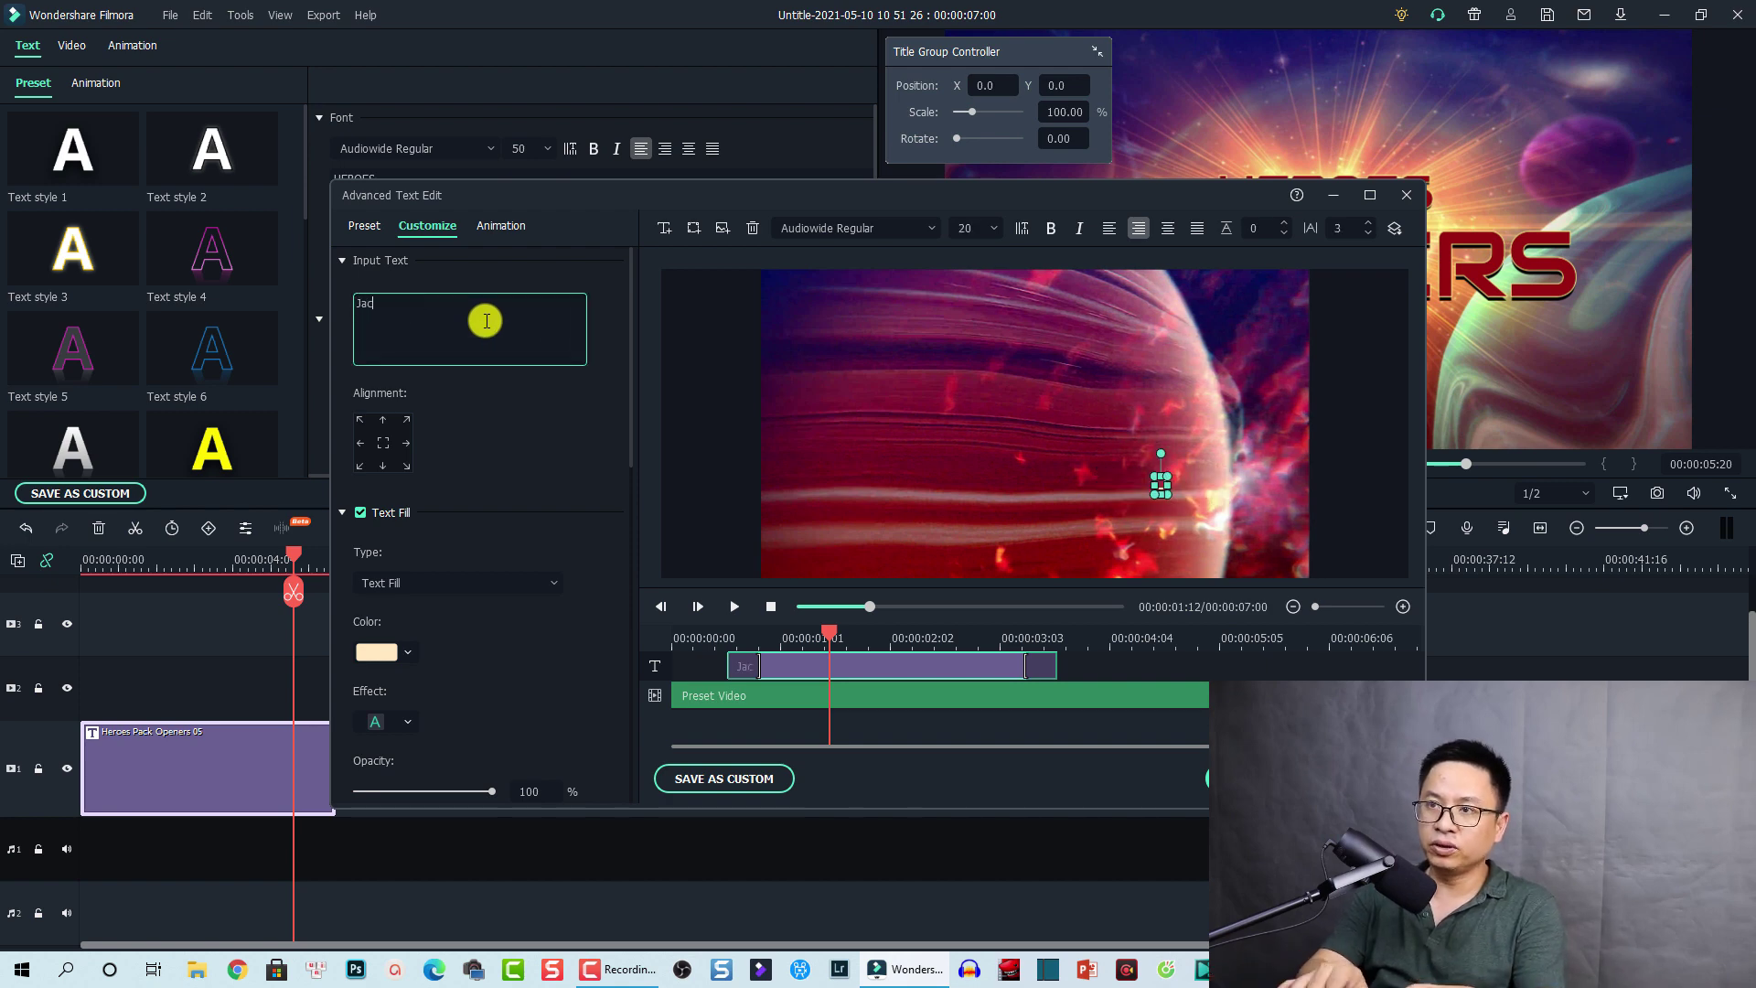
text(ky Nguyen)
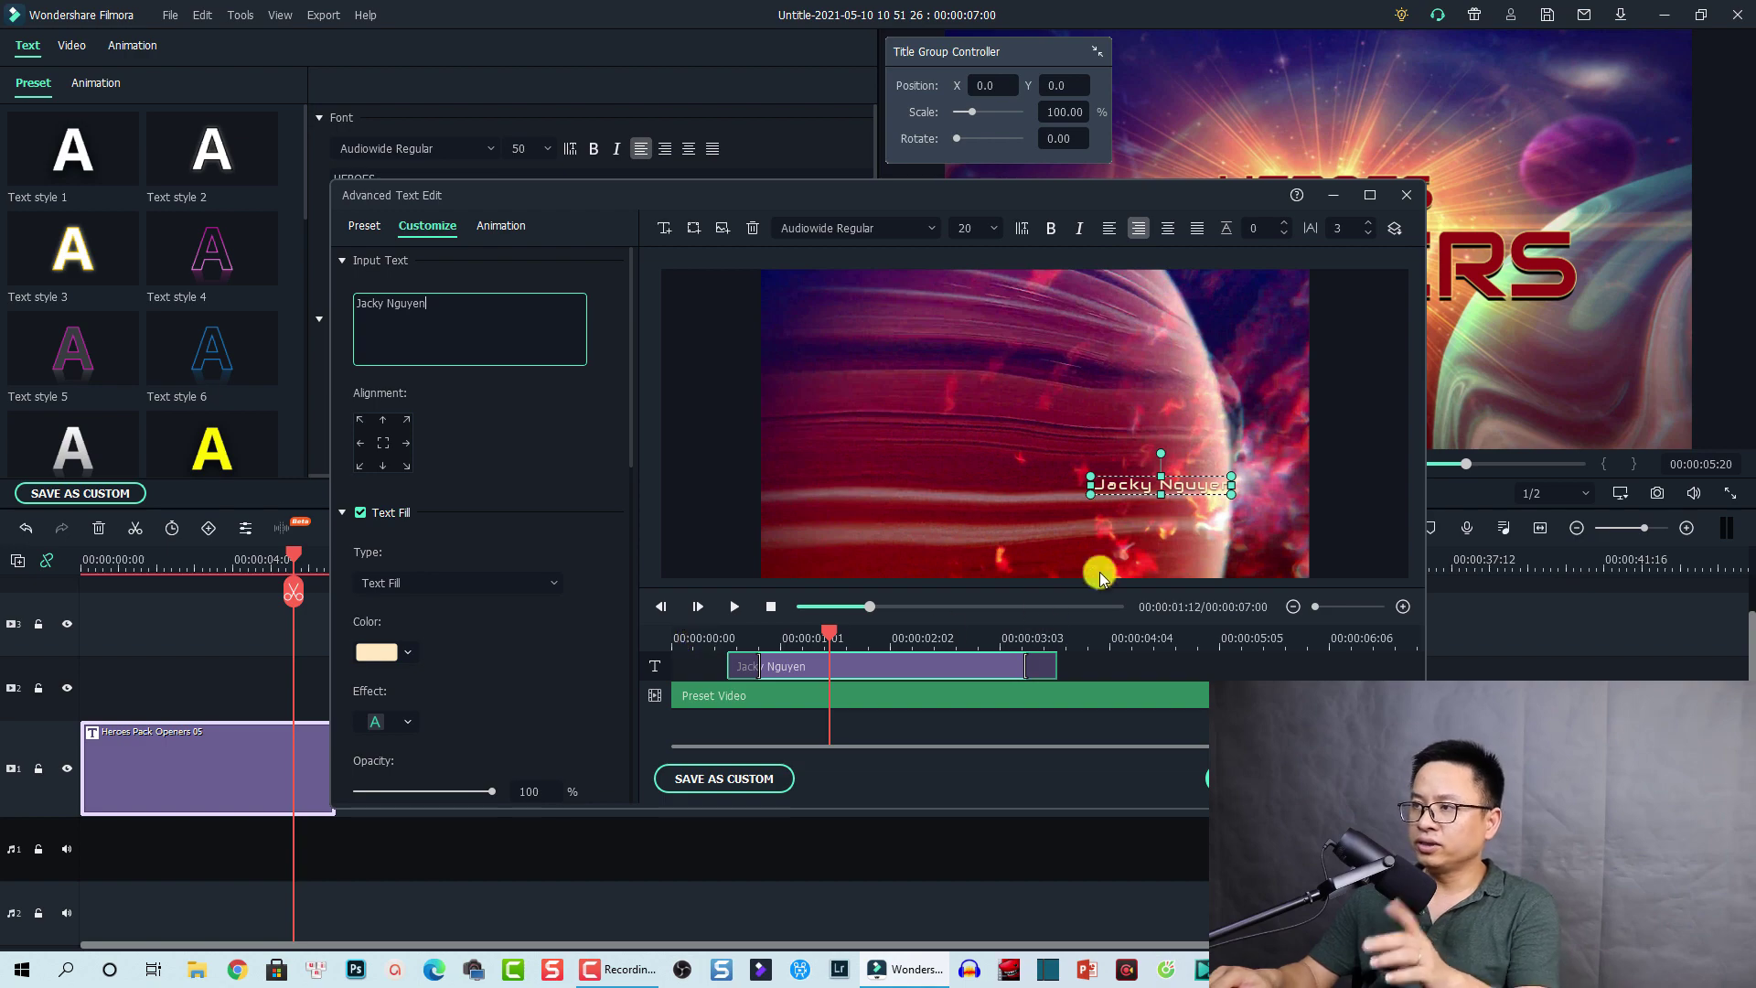
Step: Play back the edited title from 00:00:00:03 and stop at 00:00:03:21
click(689, 631)
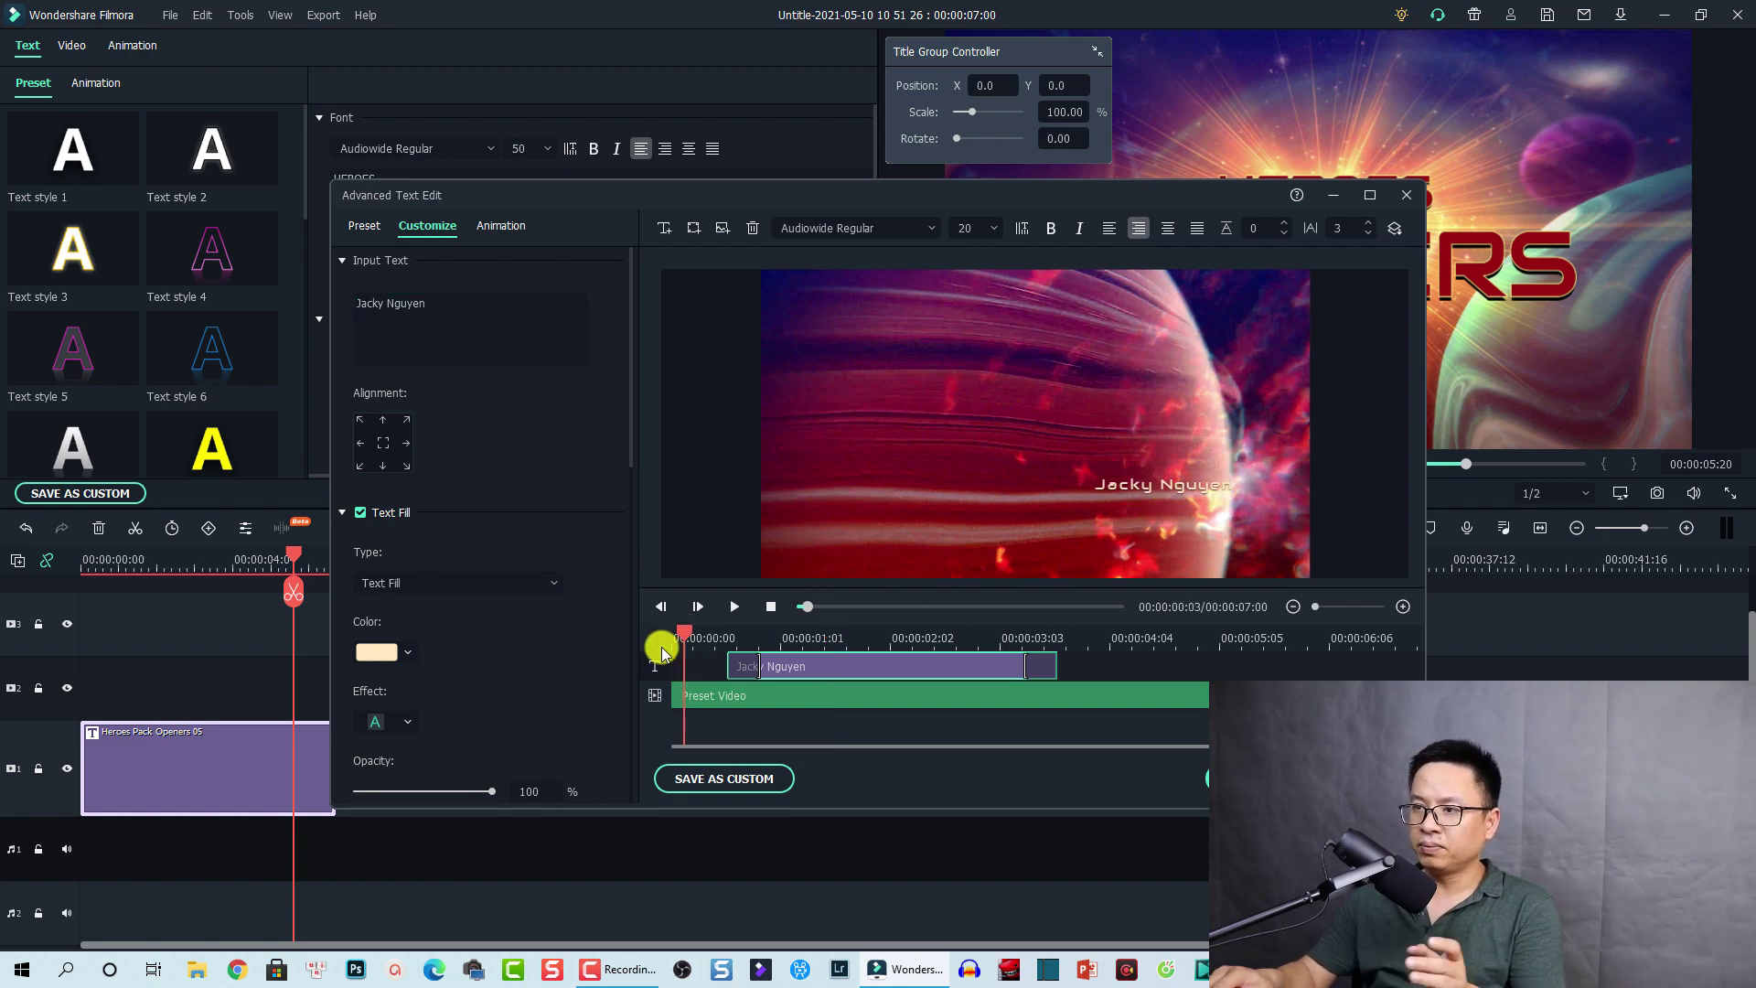
key(space)
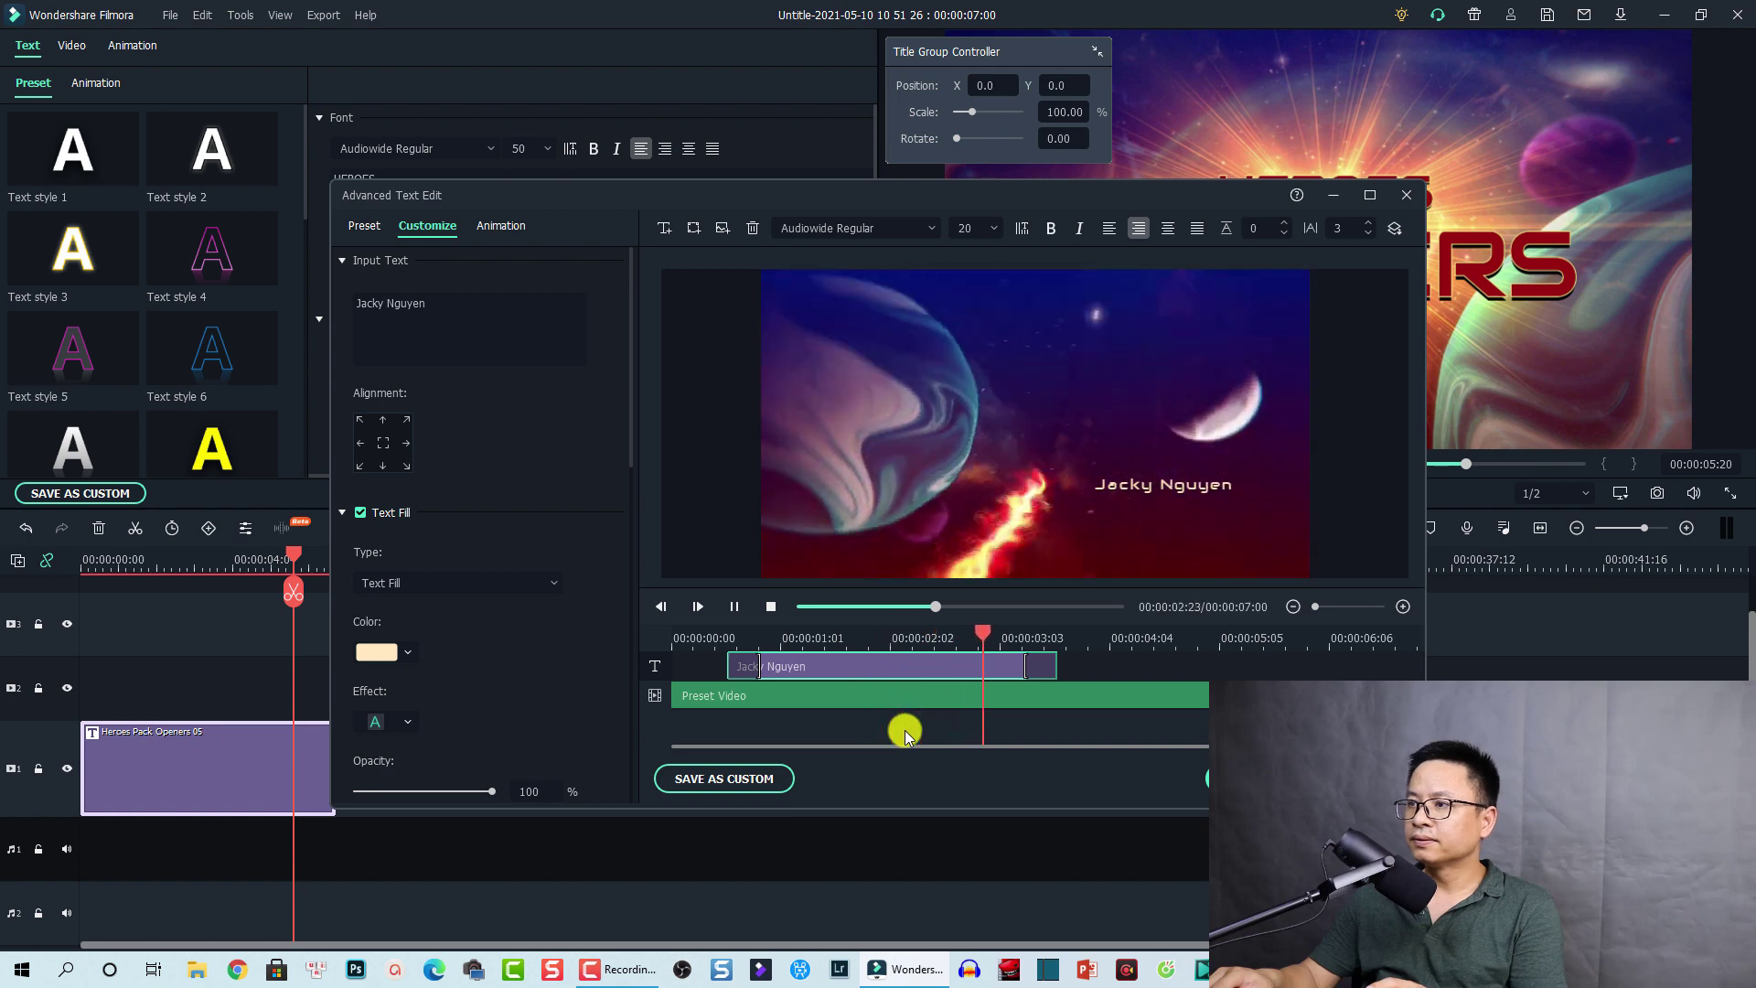
key(space)
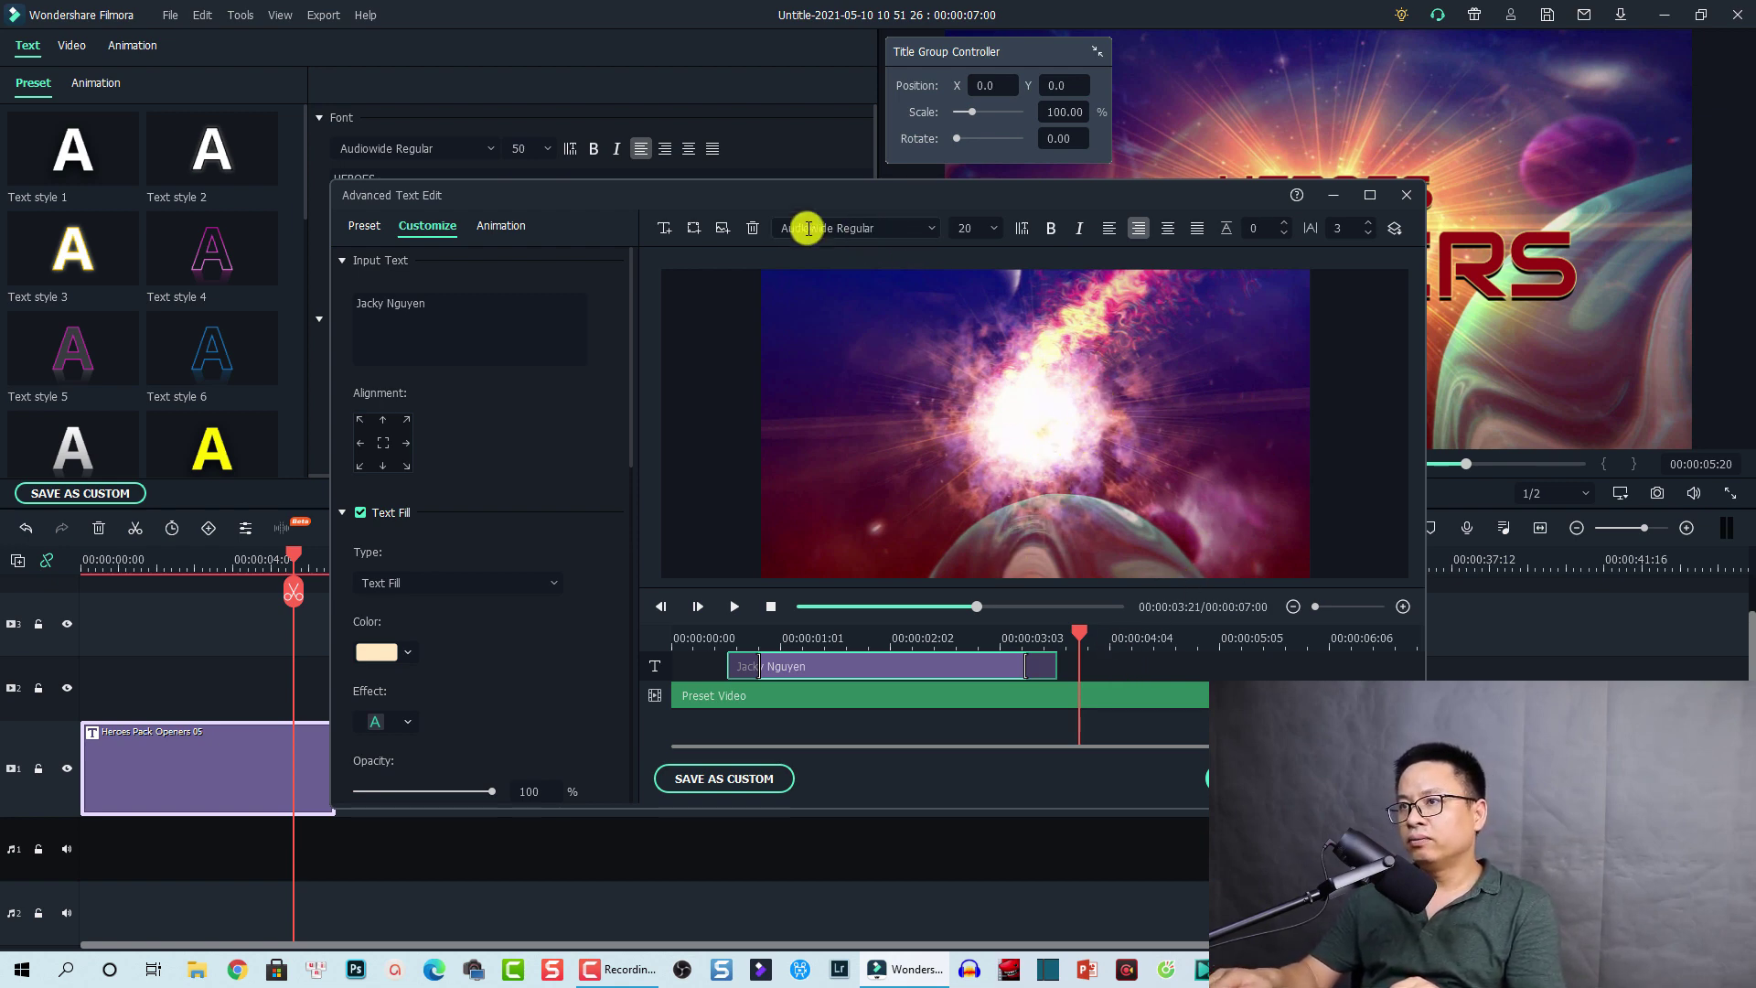
Step: Insert the image logo-01.png into the title and trim its layer to start at 00:00:03:21
click(722, 233)
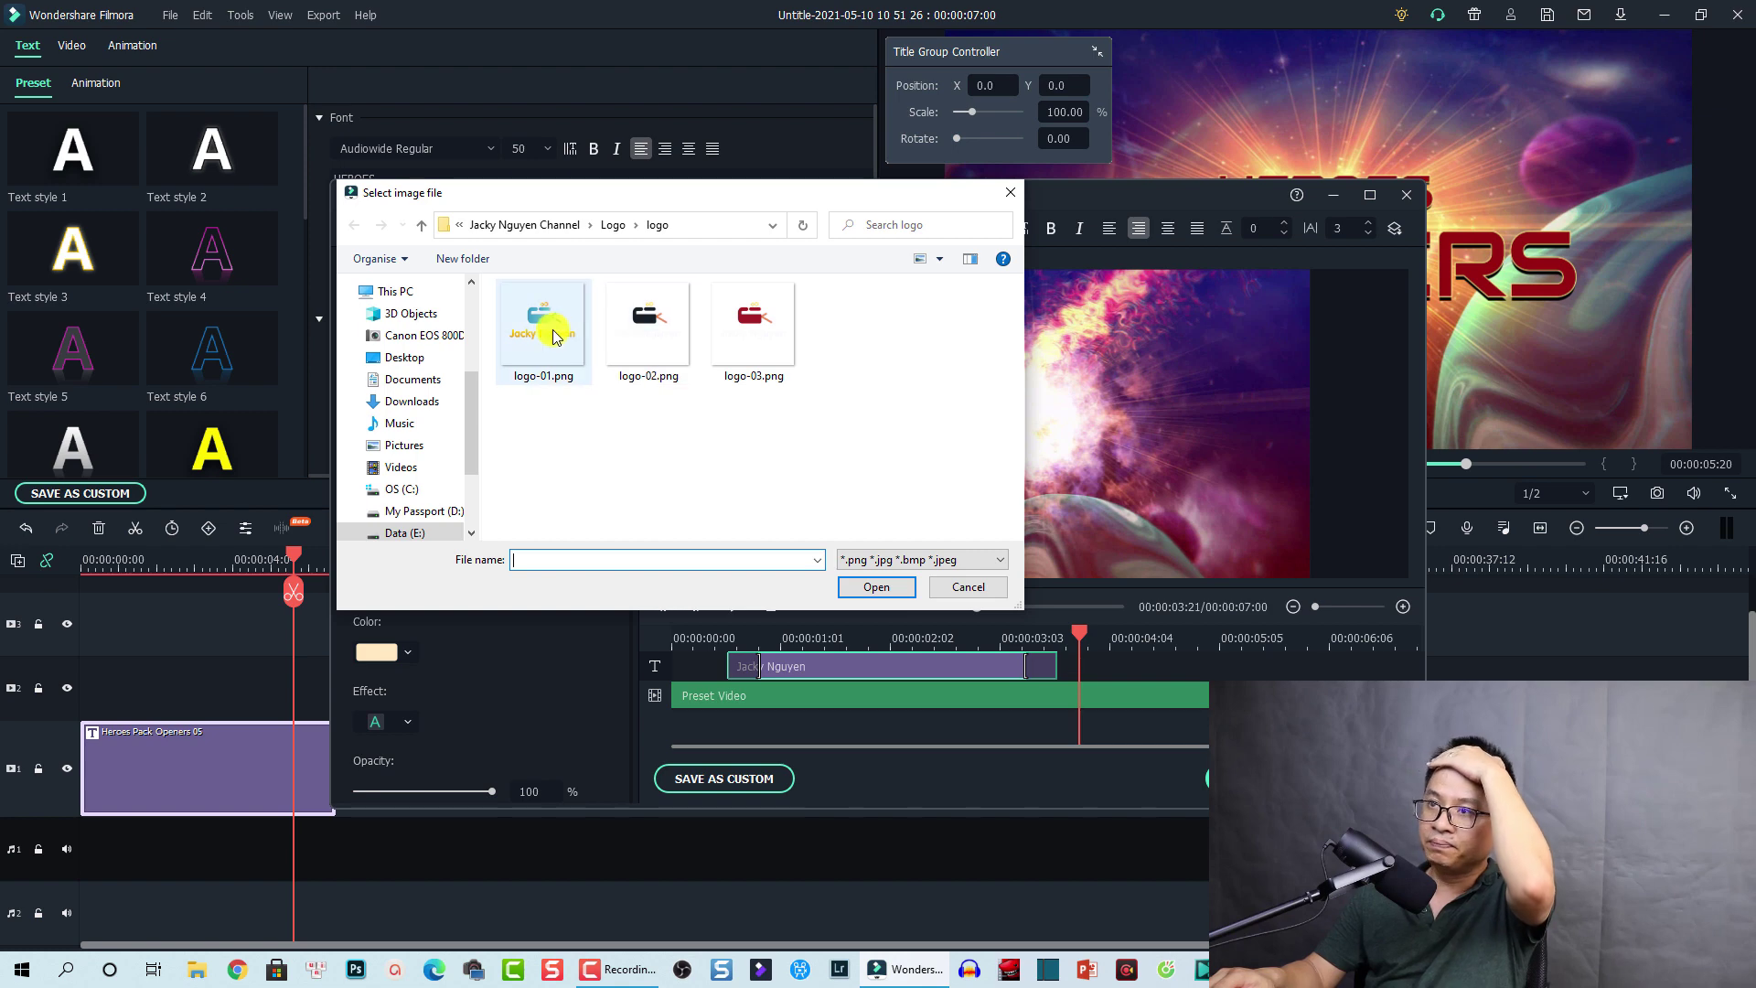
click(565, 373)
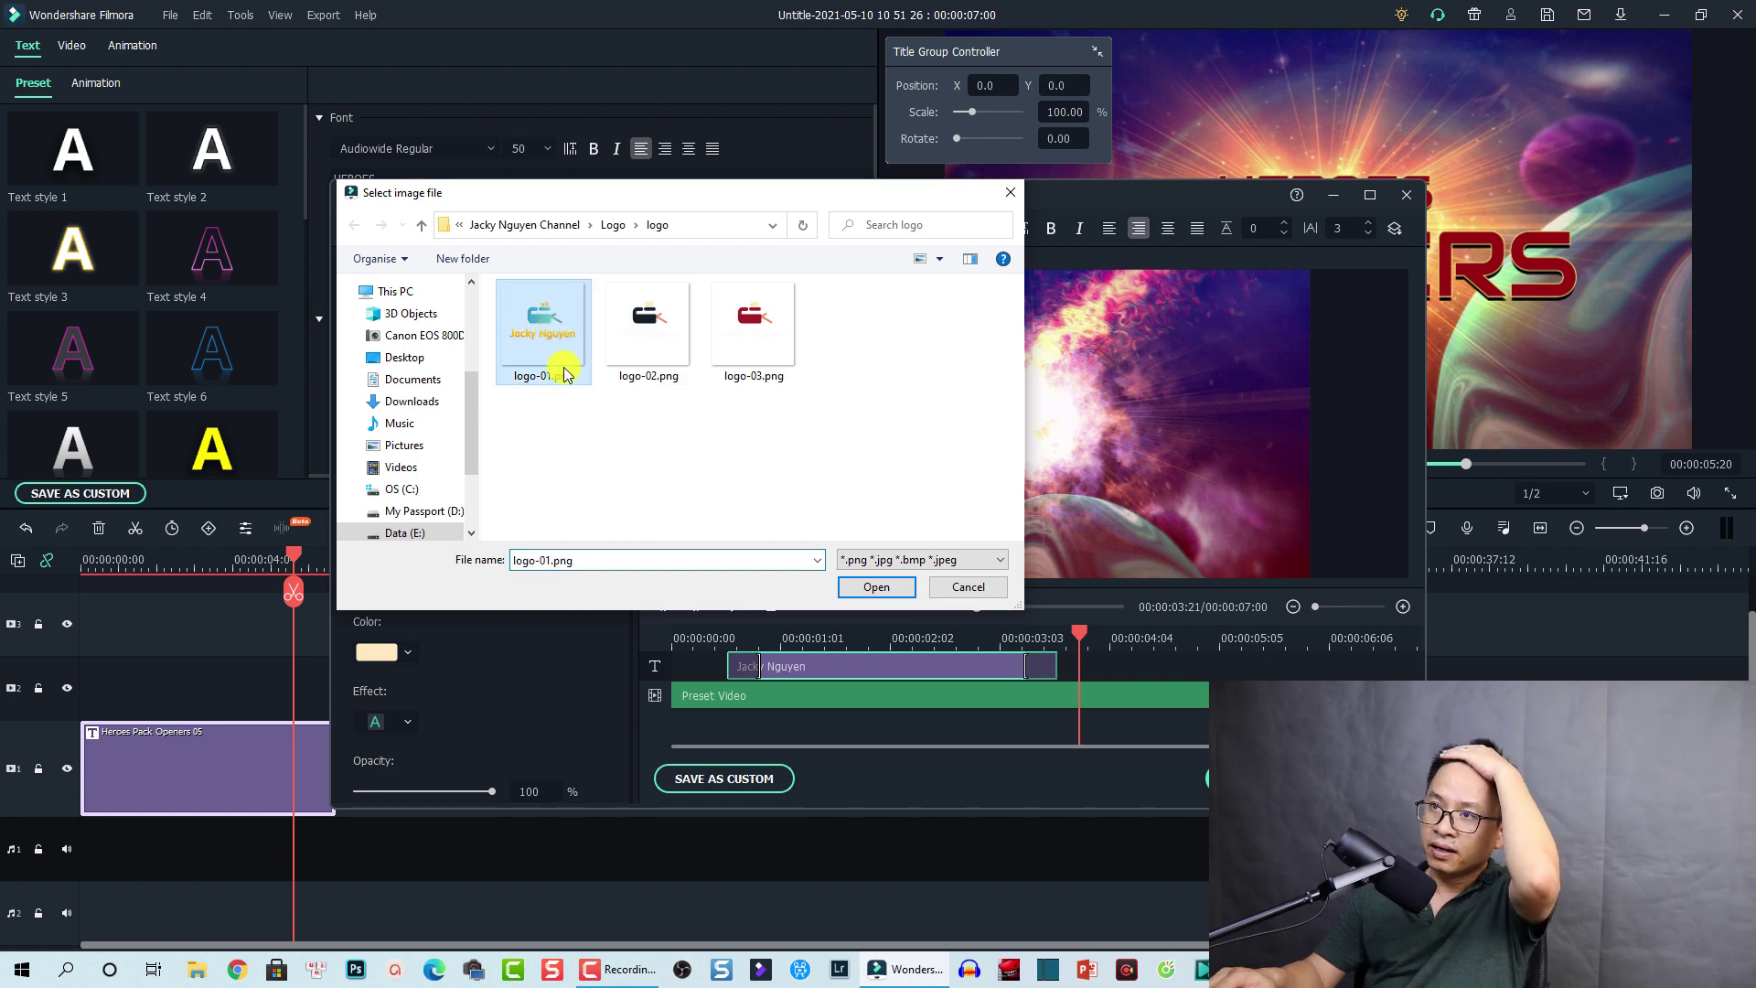
click(875, 588)
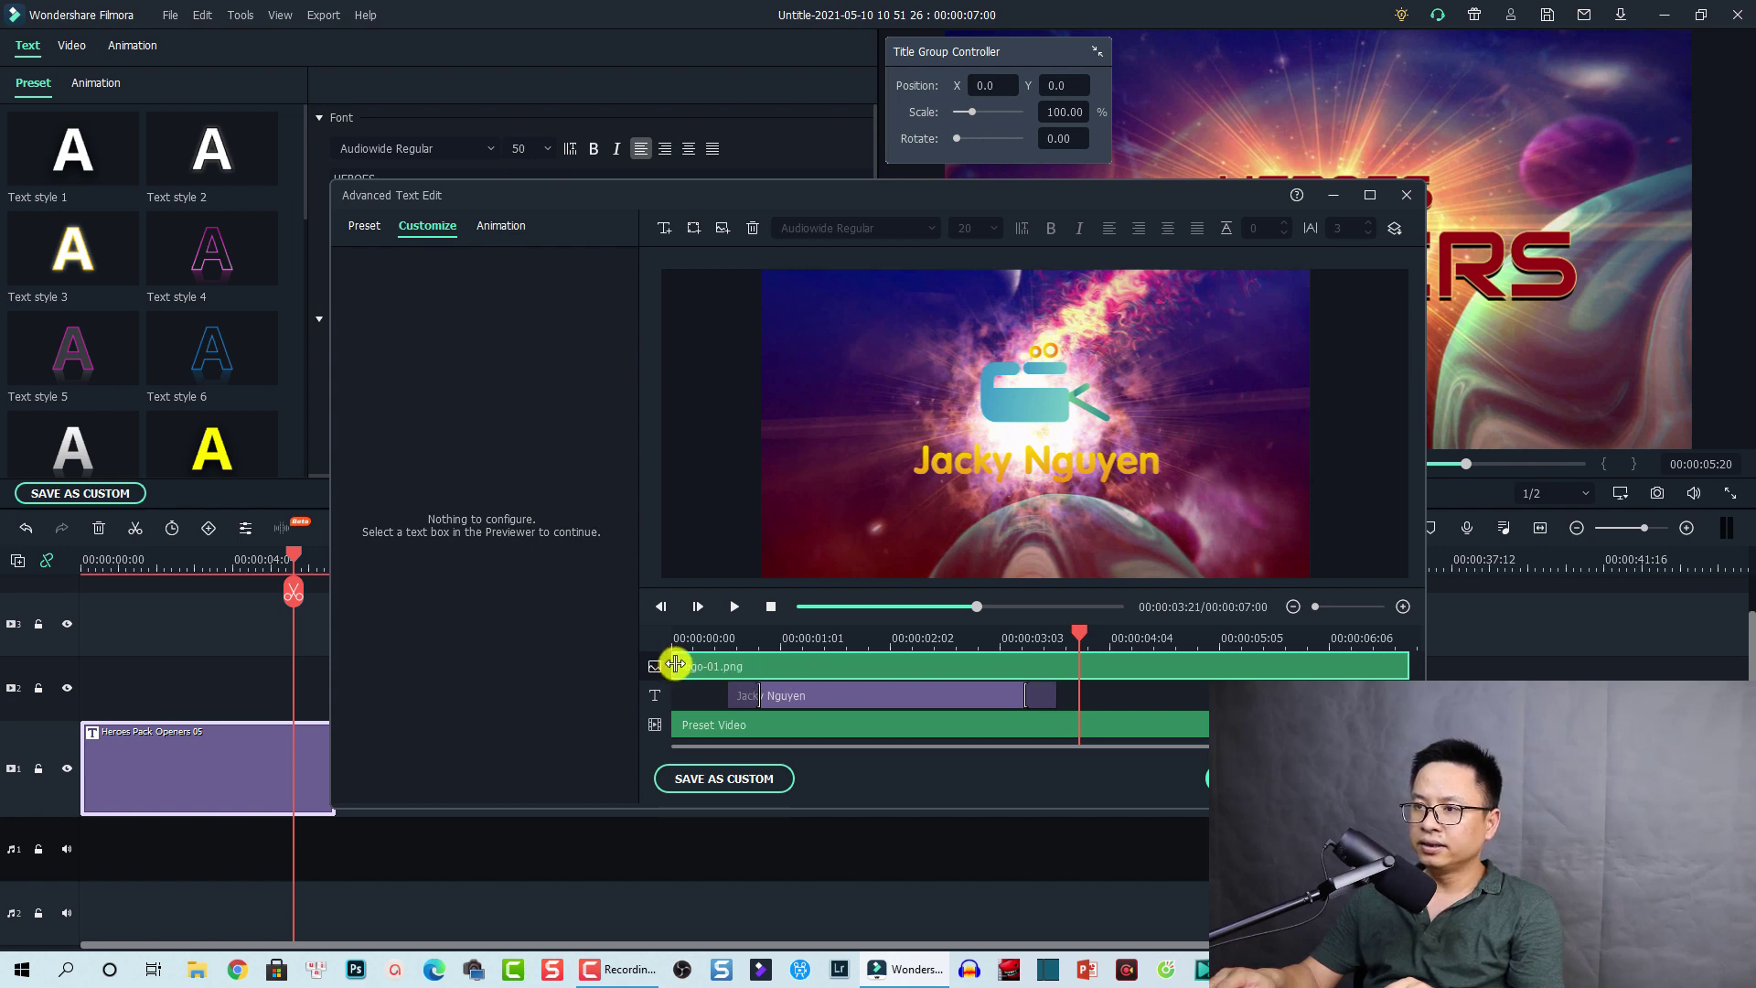
drag(678, 662, 1081, 662)
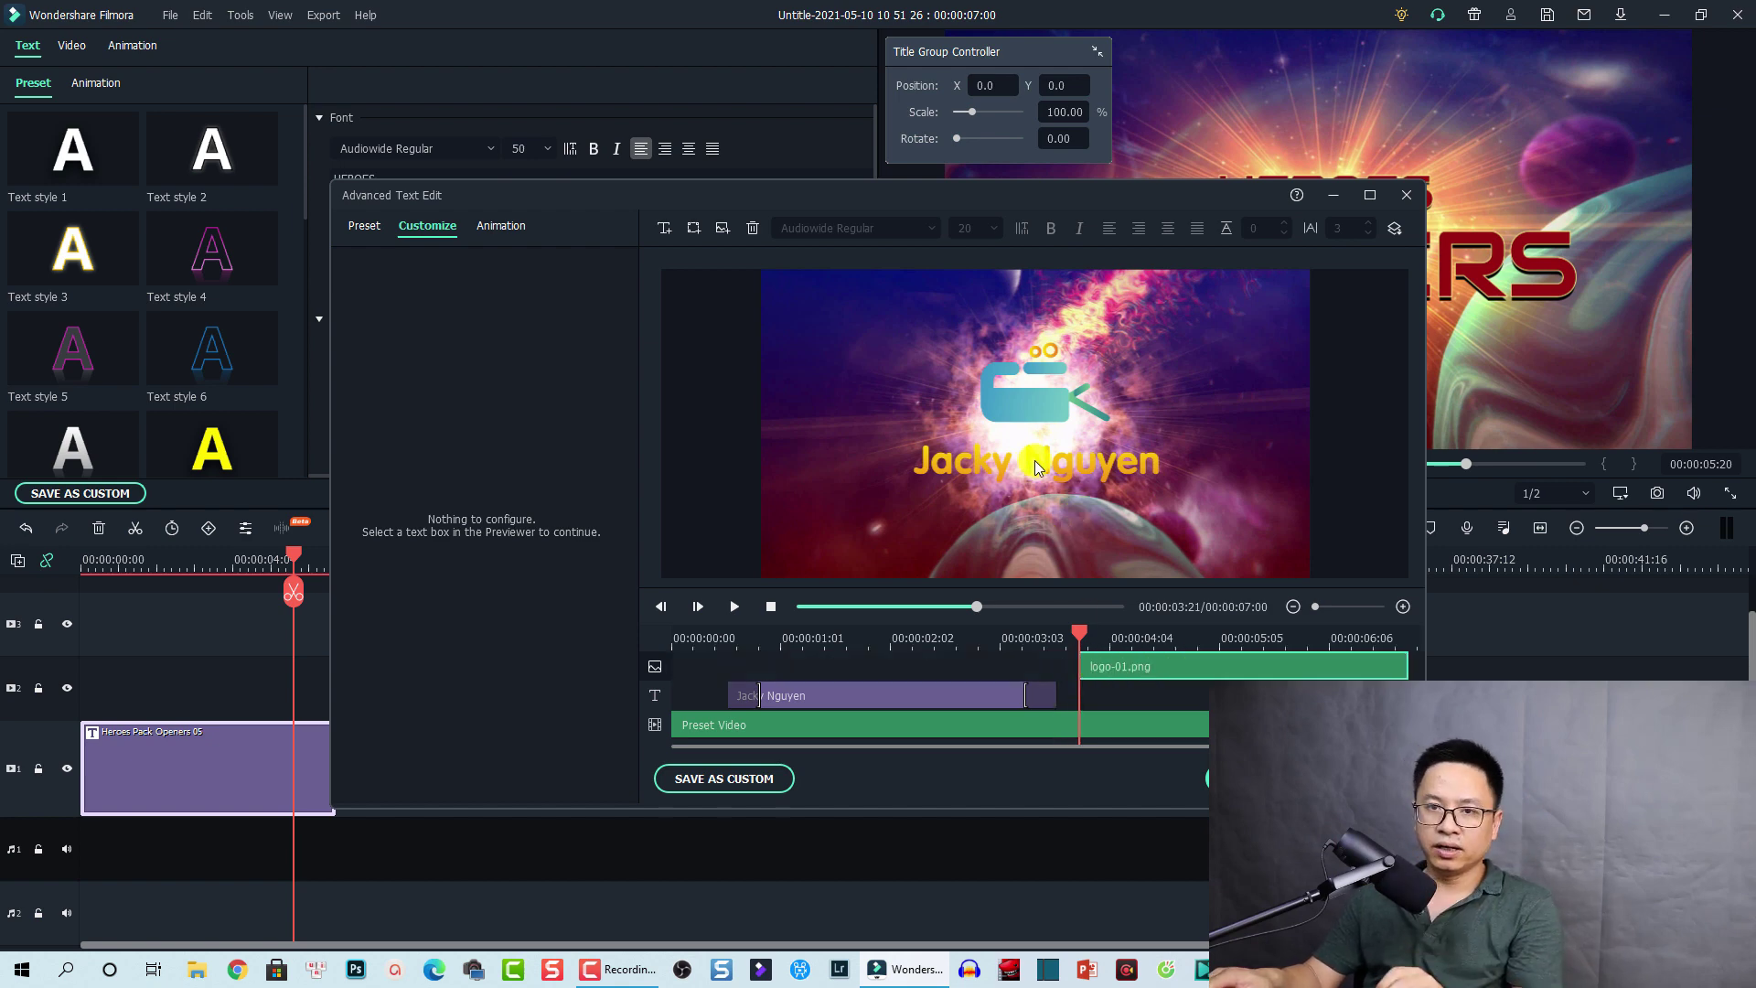
Step: Scale the logo image down to about 60% of its size and centre it over the bright explosion
click(1067, 431)
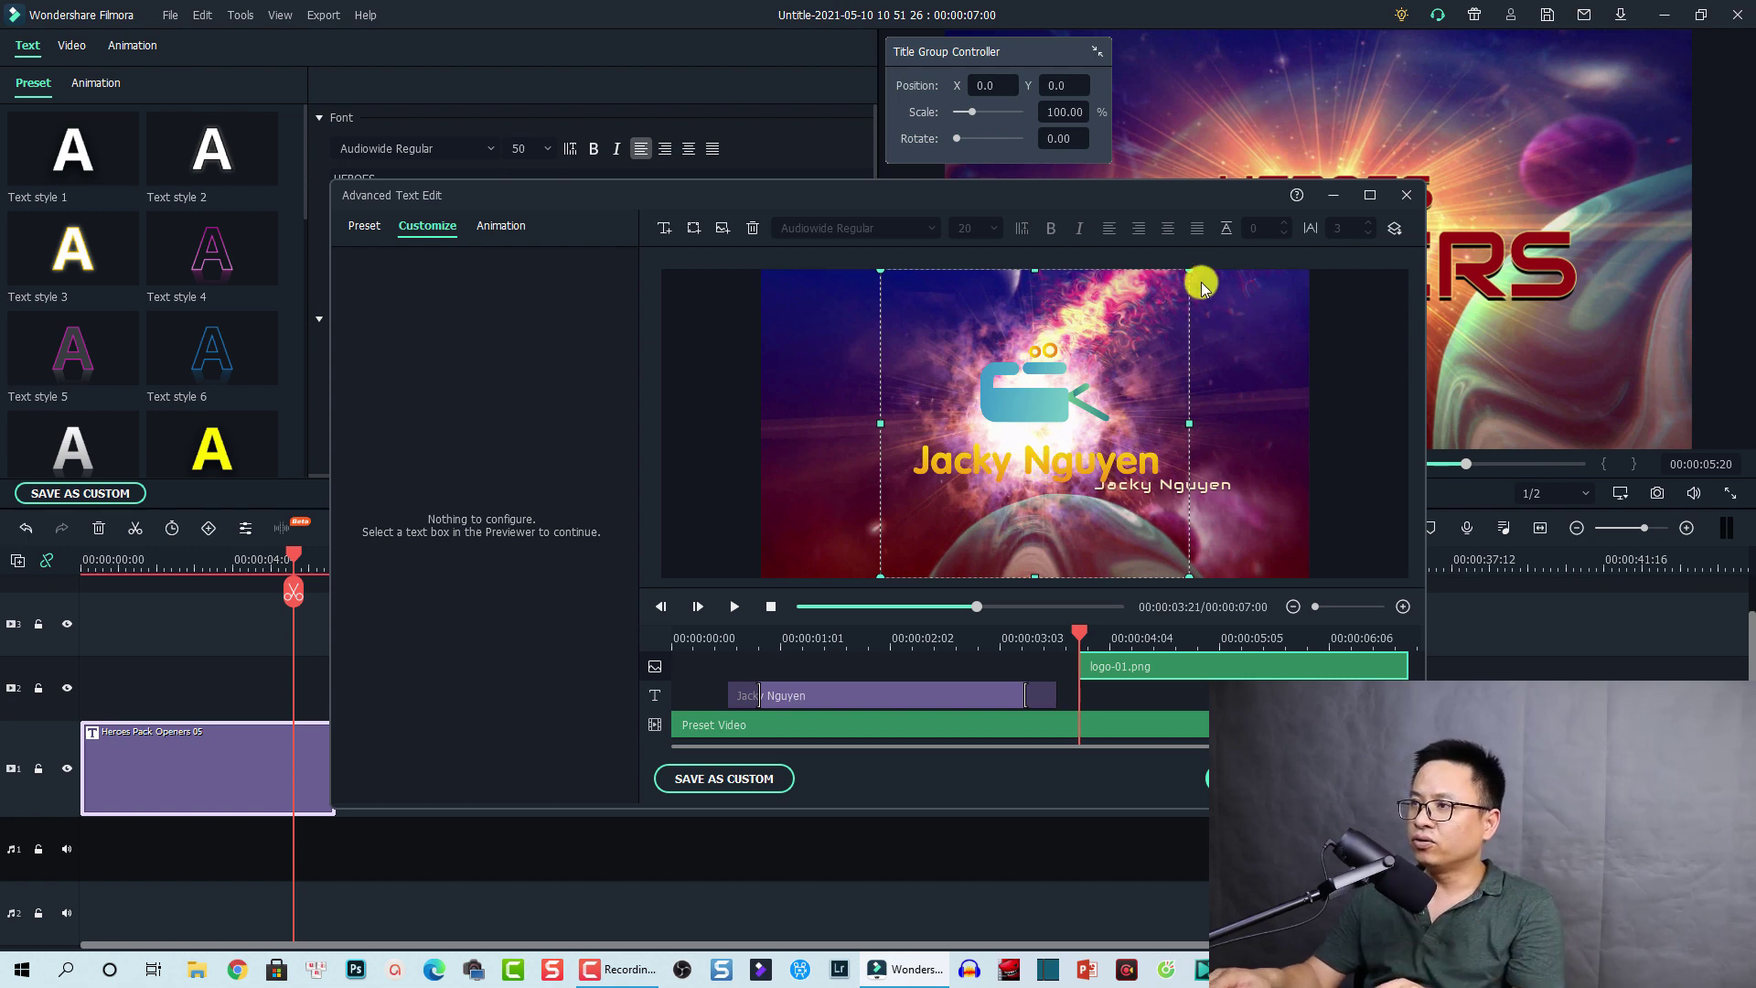
drag(1191, 270, 1064, 392)
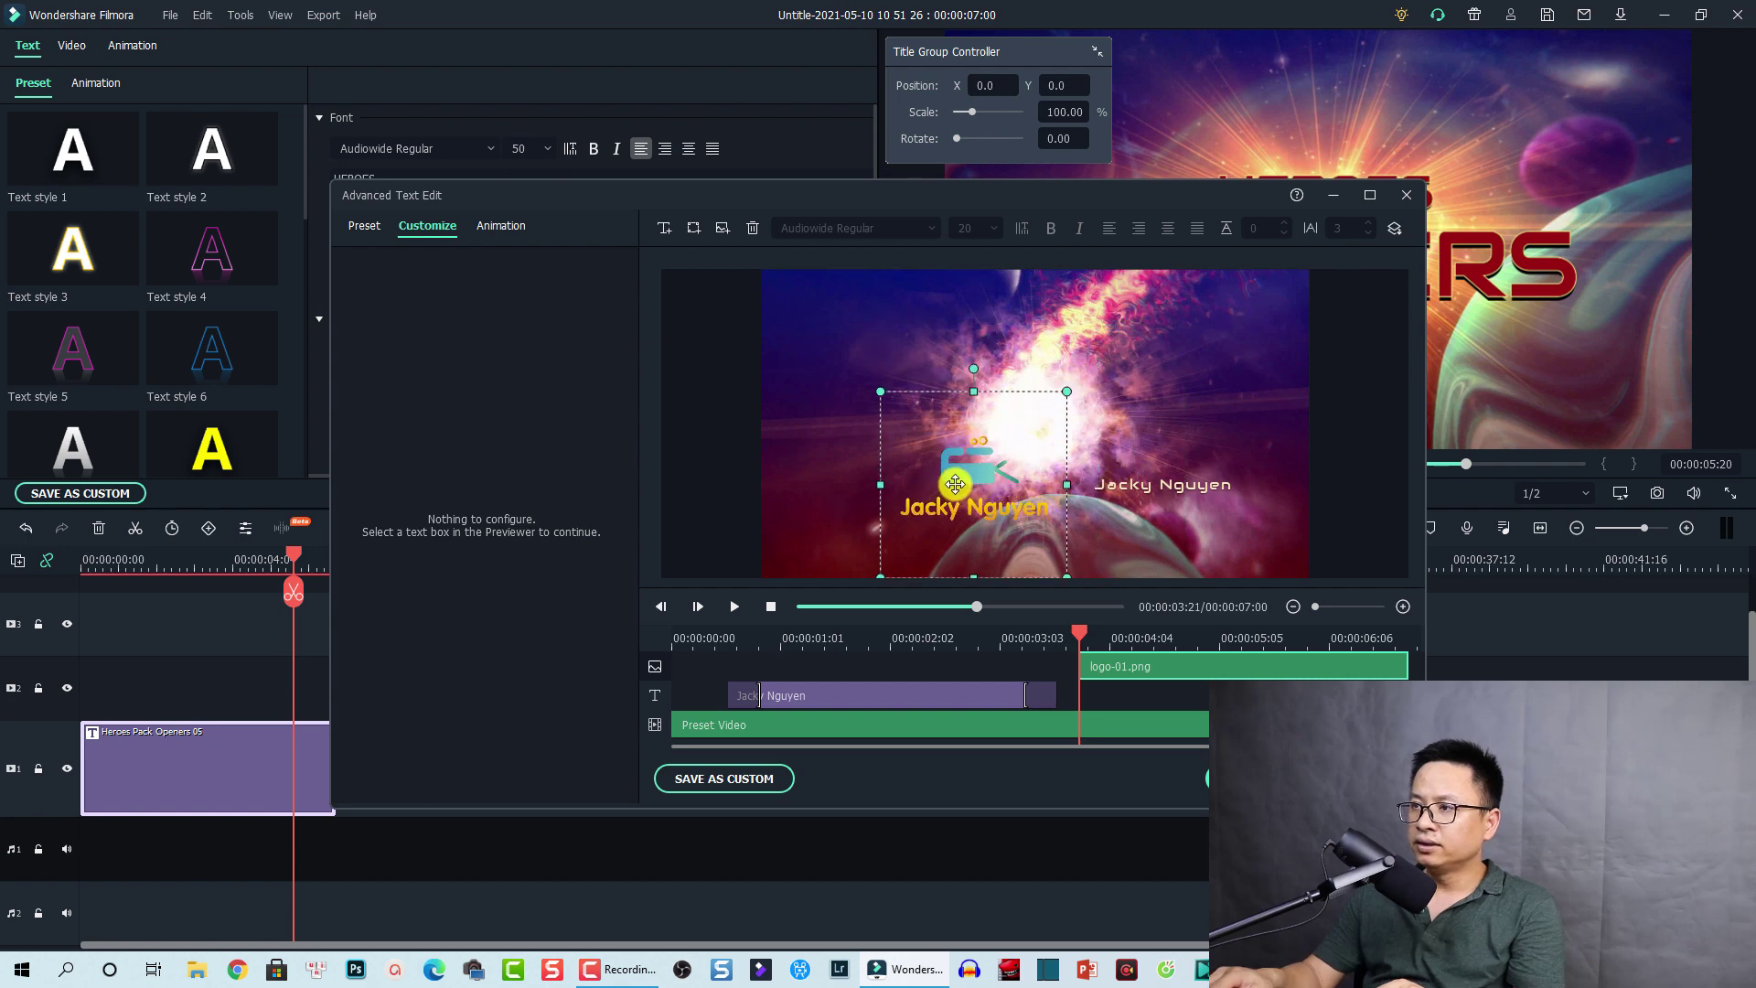
drag(955, 484, 1016, 441)
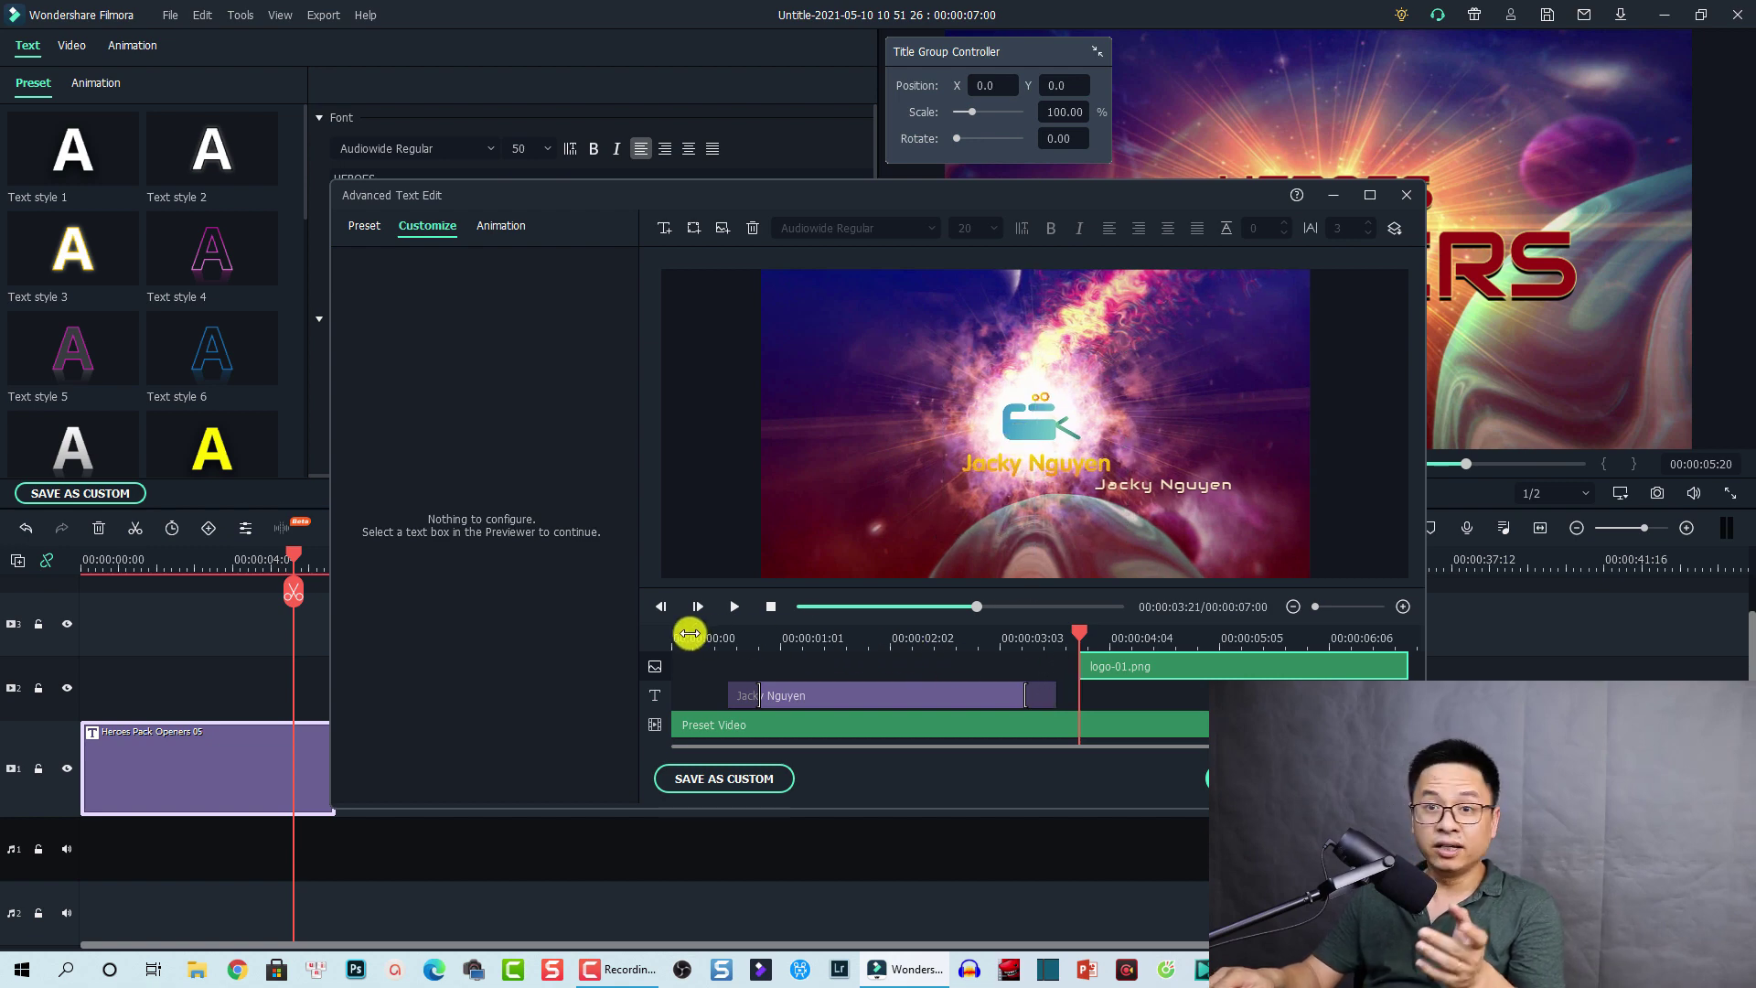
Step: Play back the title with the logo from 00:00:00:04 and stop at 00:00:05:08
click(688, 637)
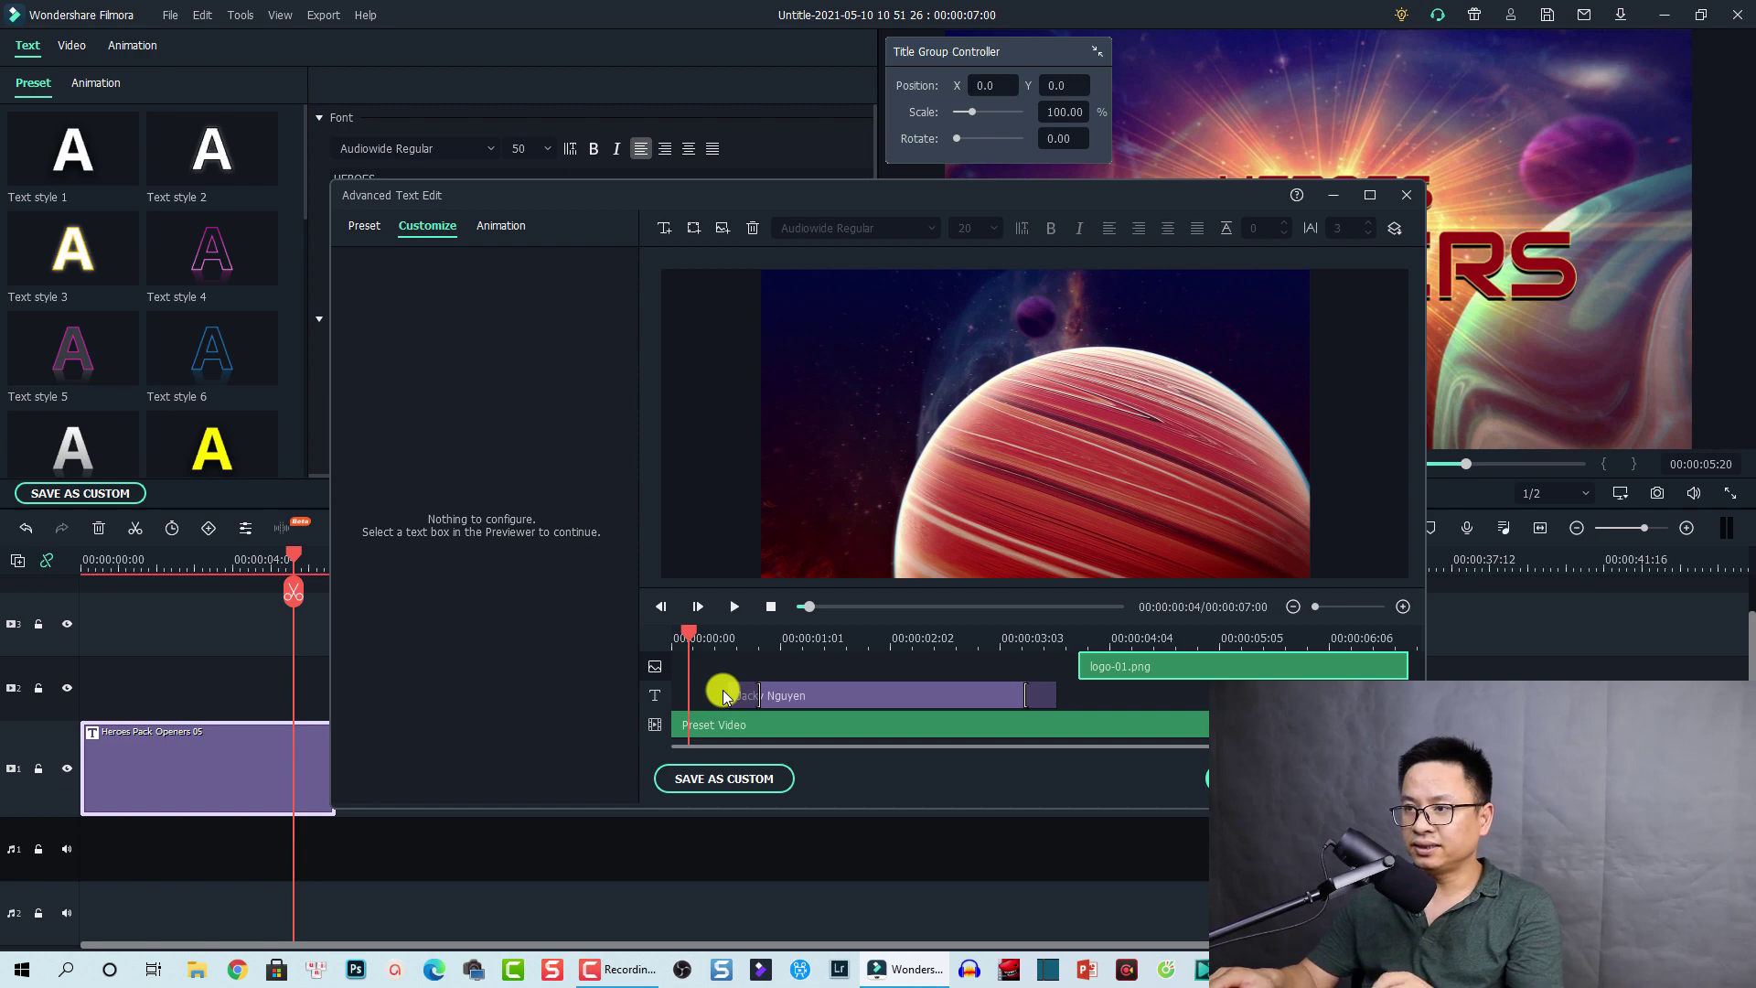
key(space)
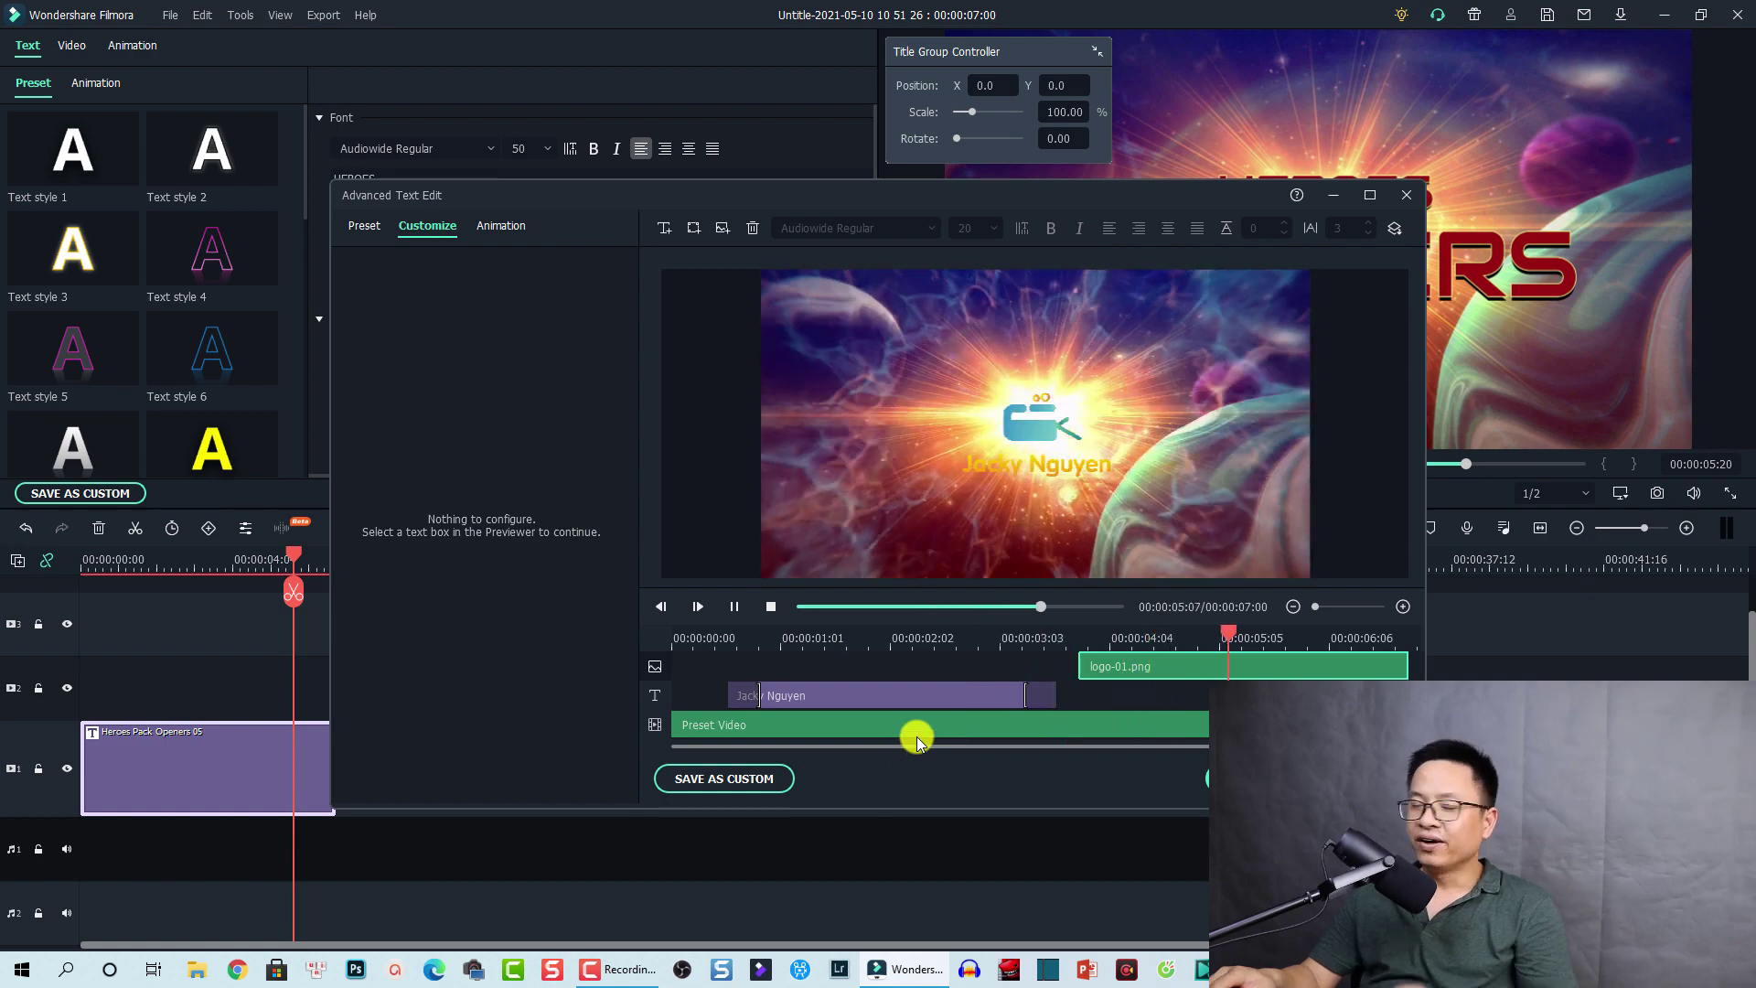
key(space)
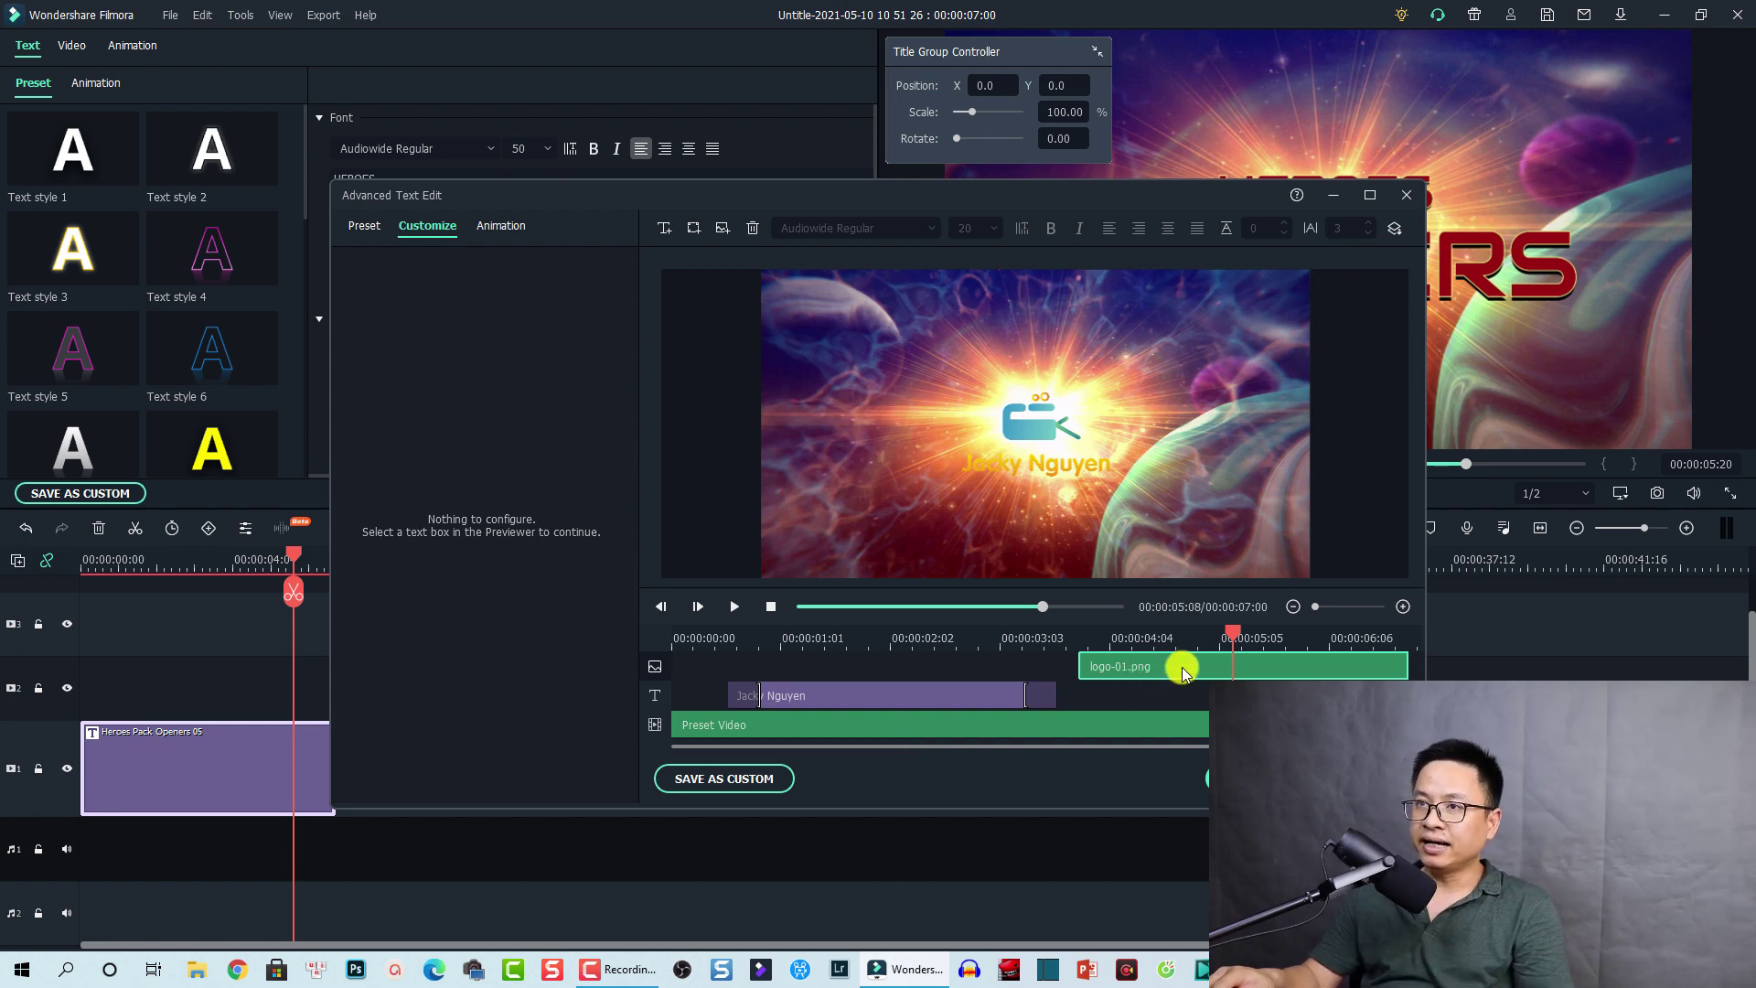
Step: Browse the animation presets and apply Fade Zoom In to the logo image layer
click(501, 226)
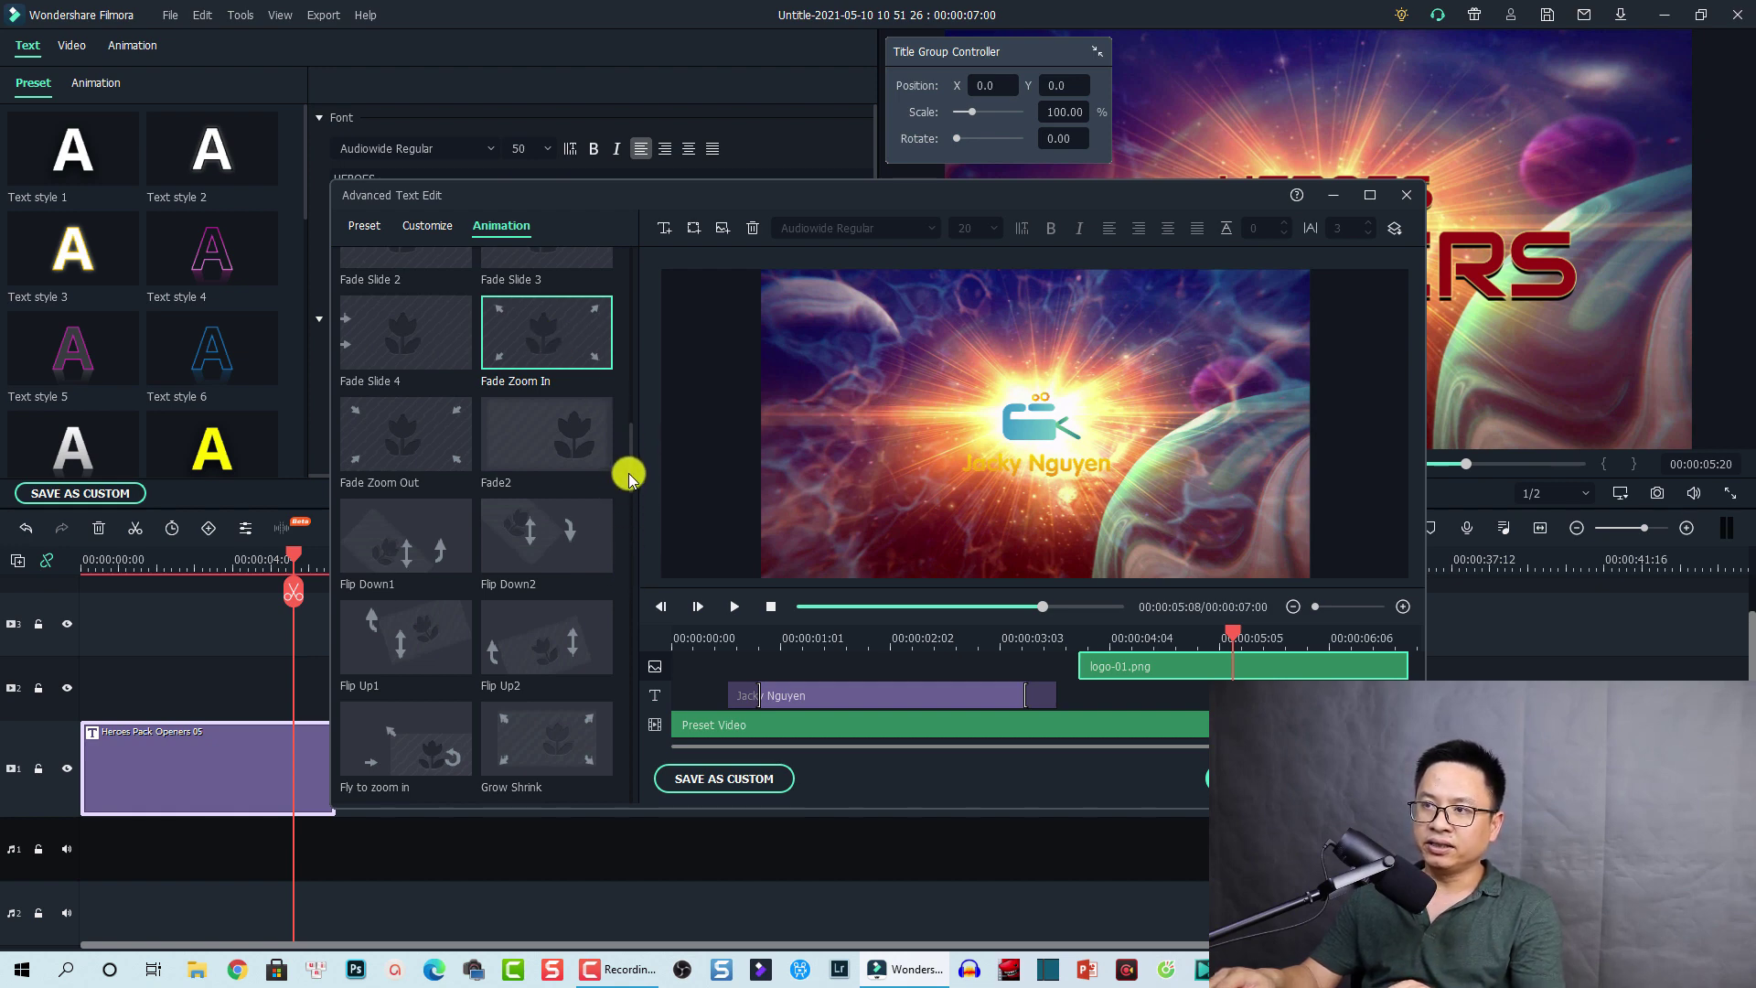
drag(630, 464, 616, 810)
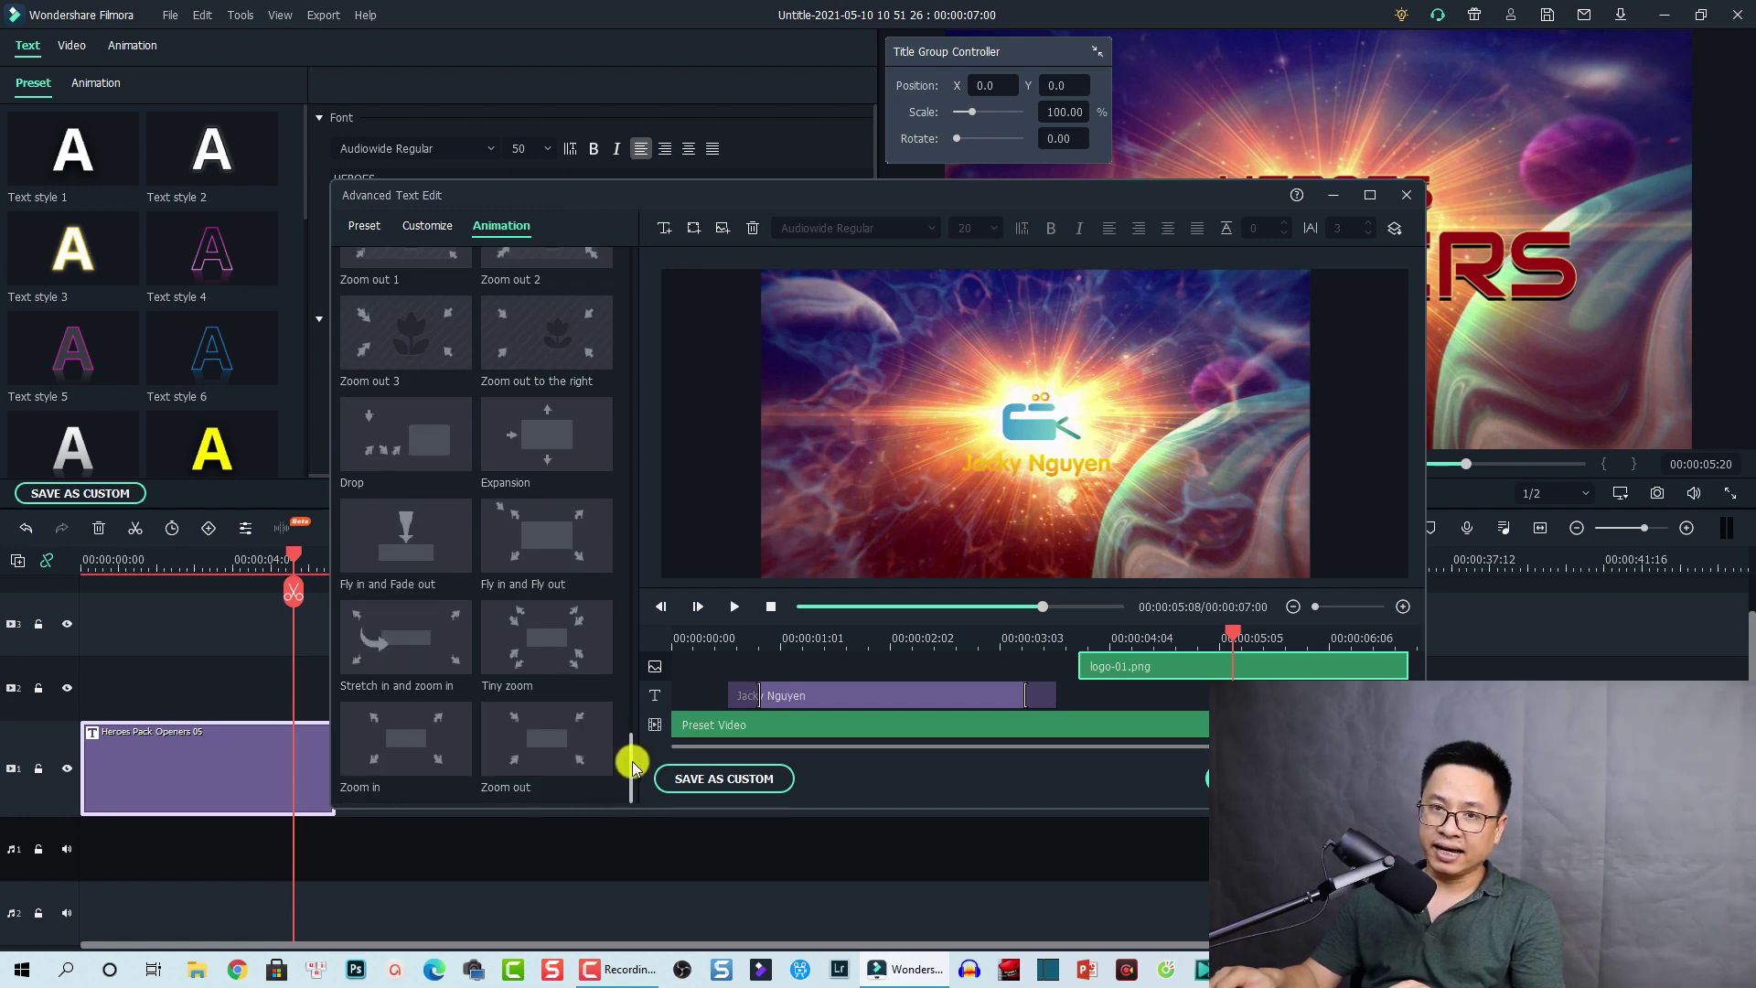
drag(632, 763, 646, 423)
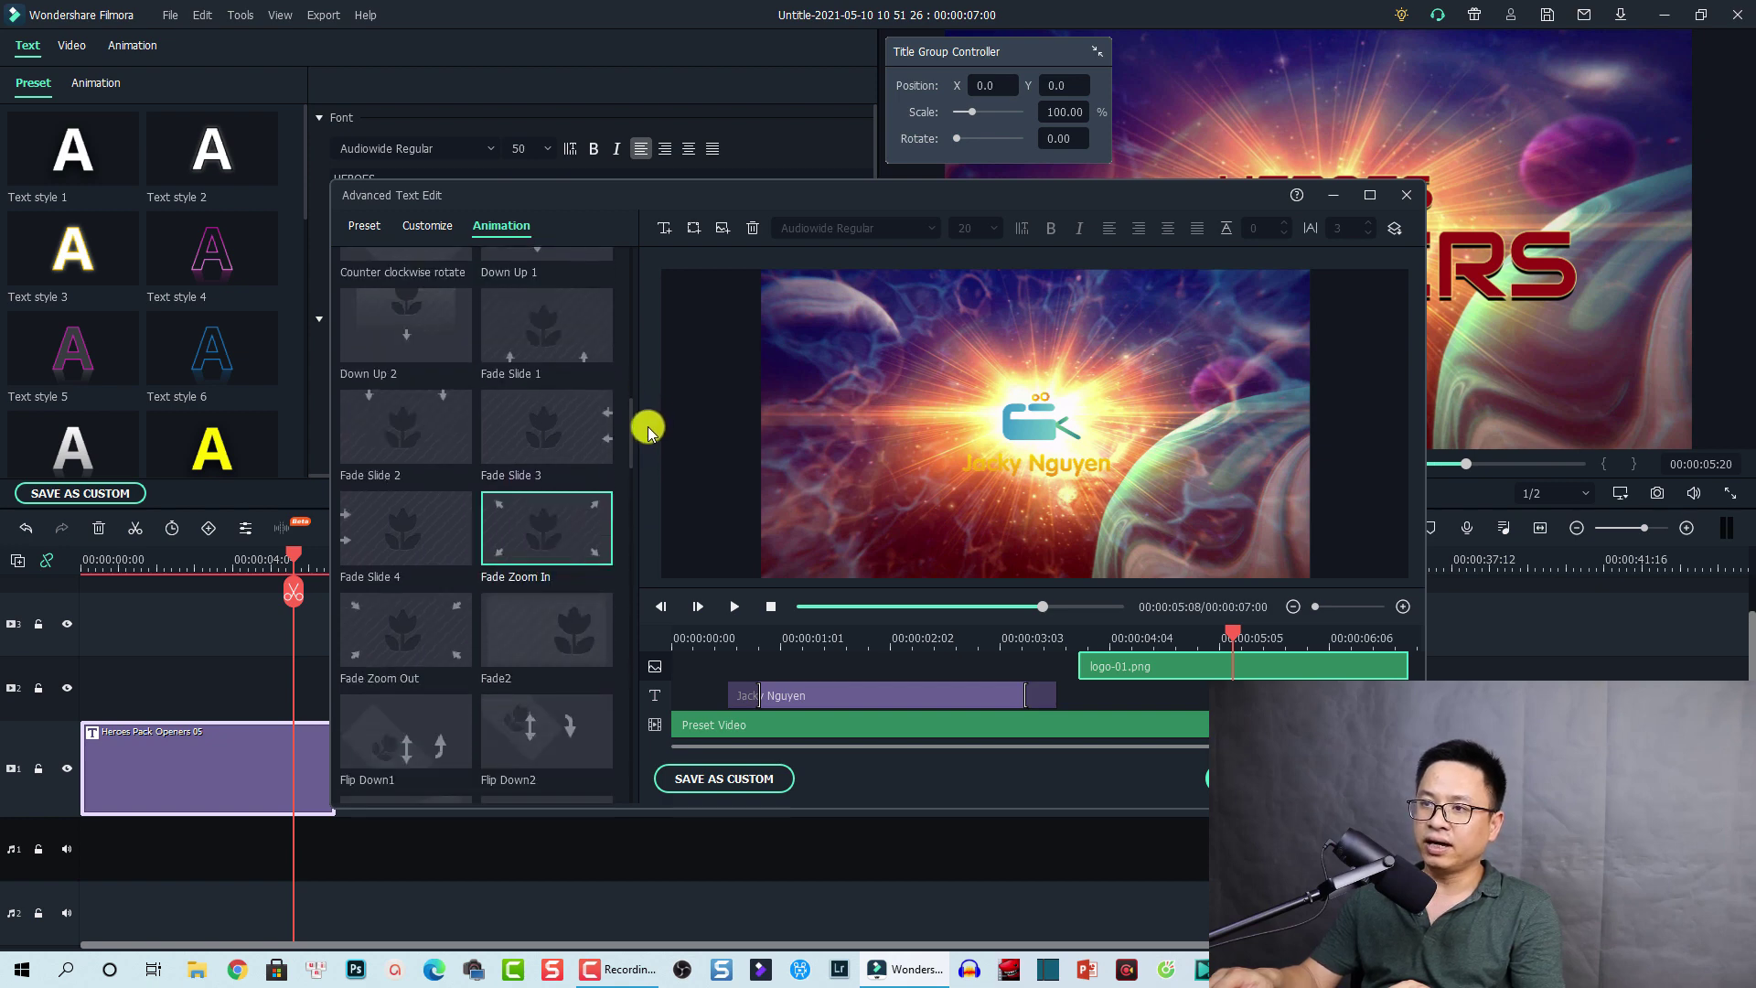
click(526, 533)
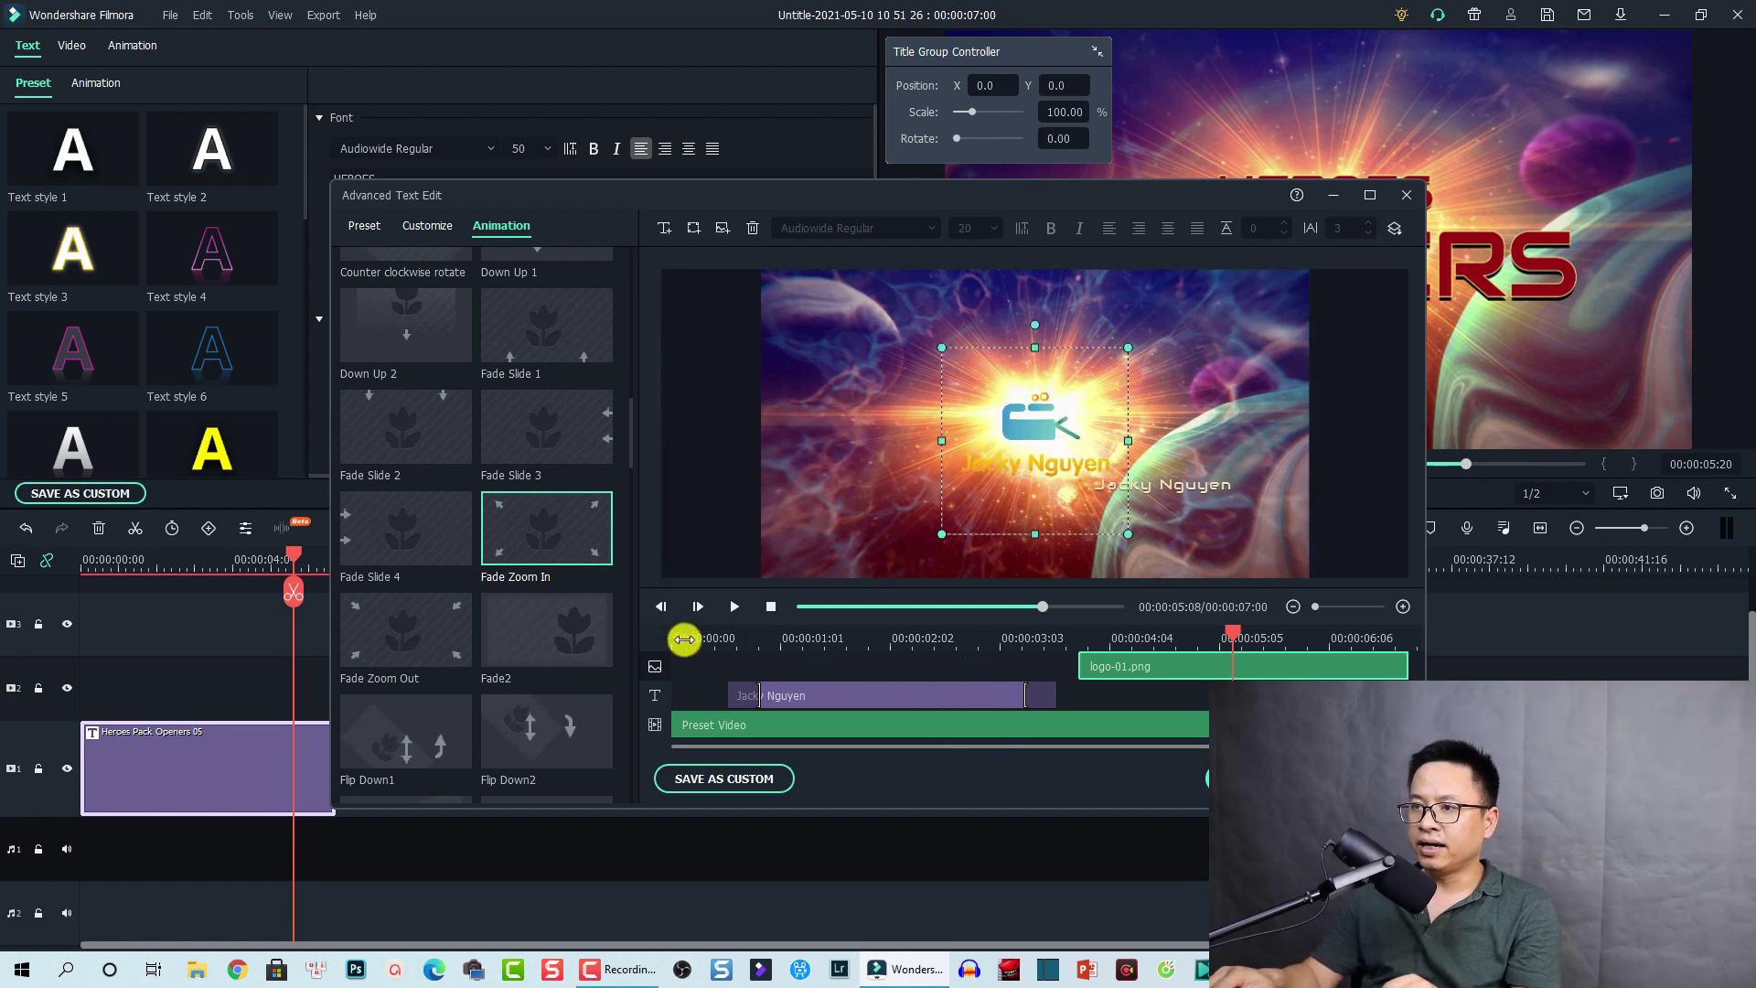
Step: Play back the title from 00:00:00:03 to check the logo's animation
click(681, 637)
key(space)
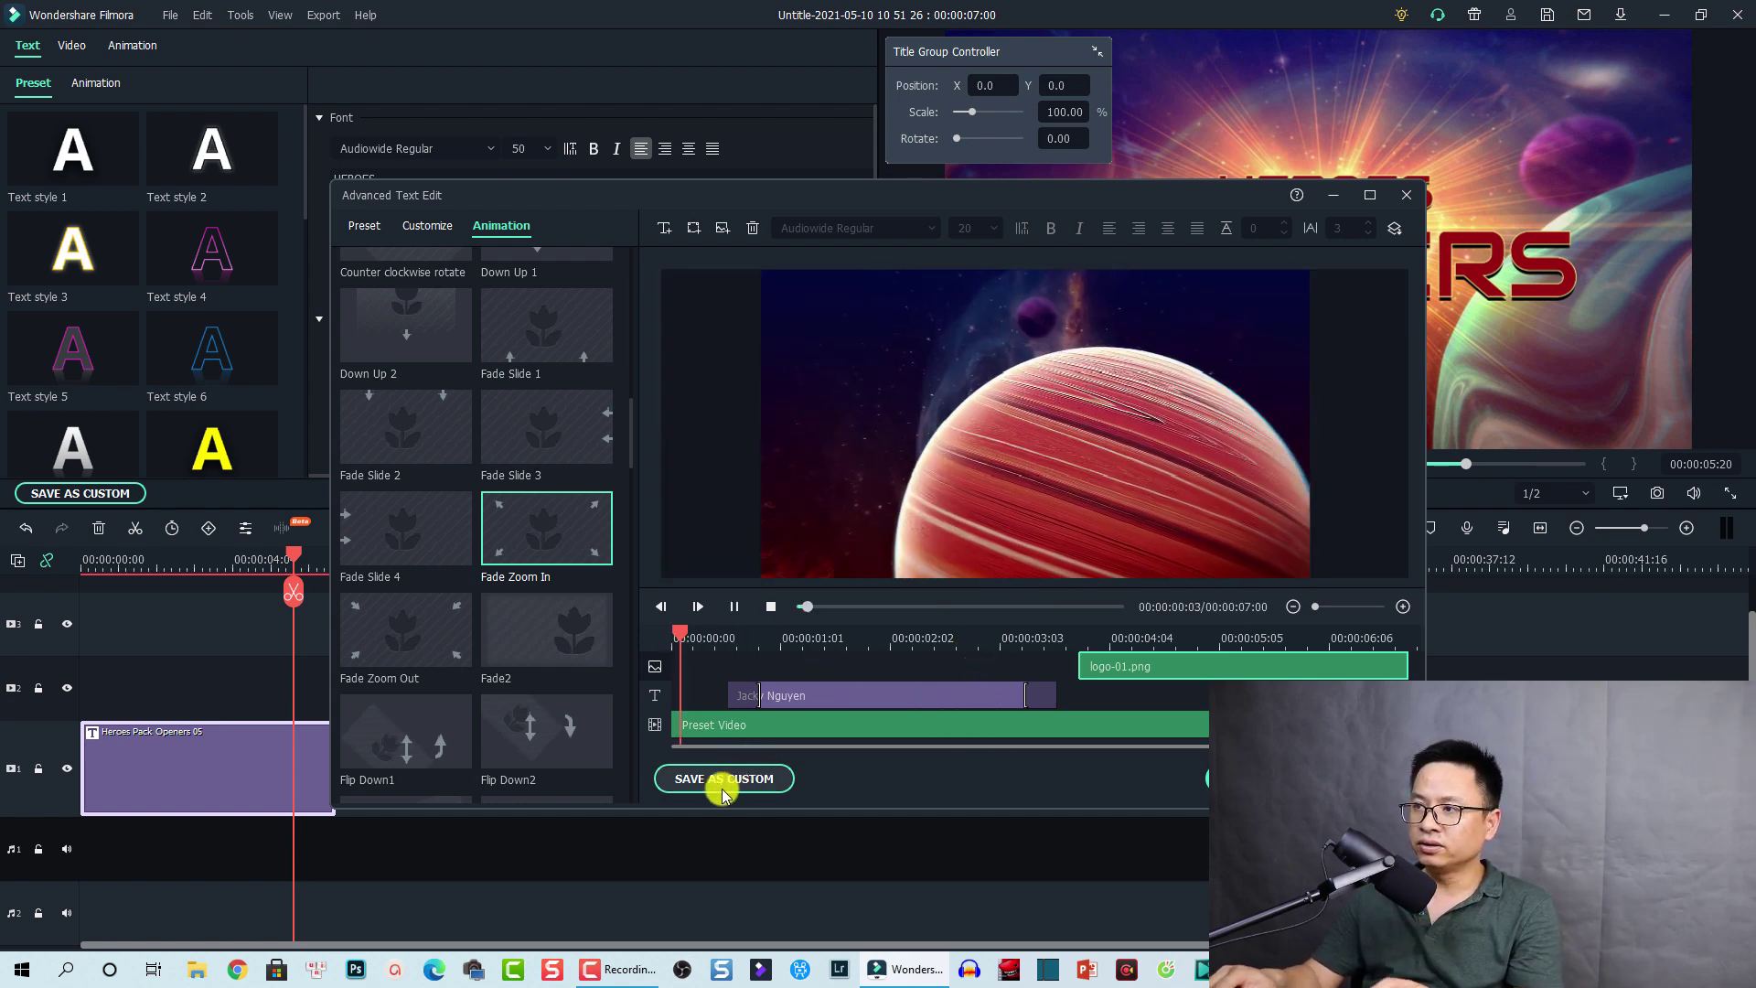